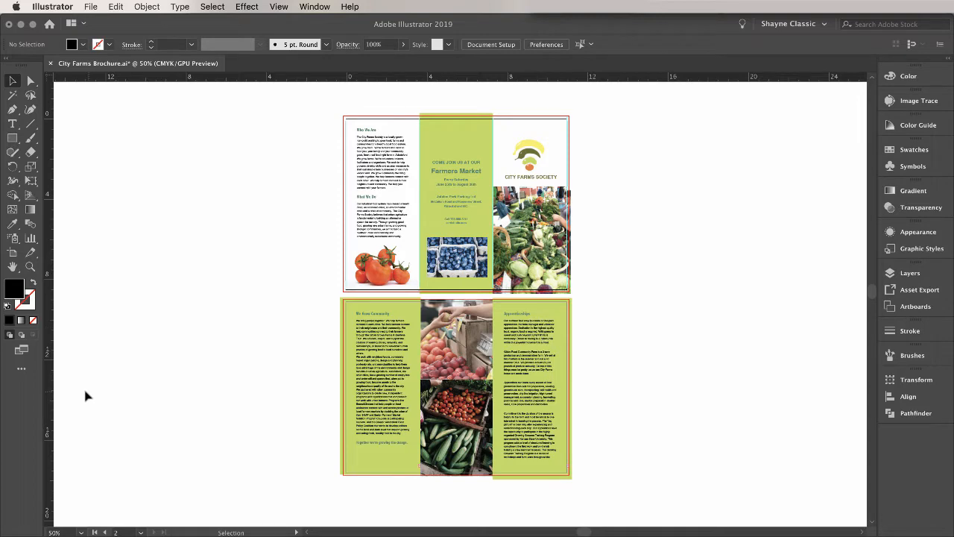
- Switch from the finished brochure PDF in Acrobat back to Illustrator
mouse_move(6, 392)
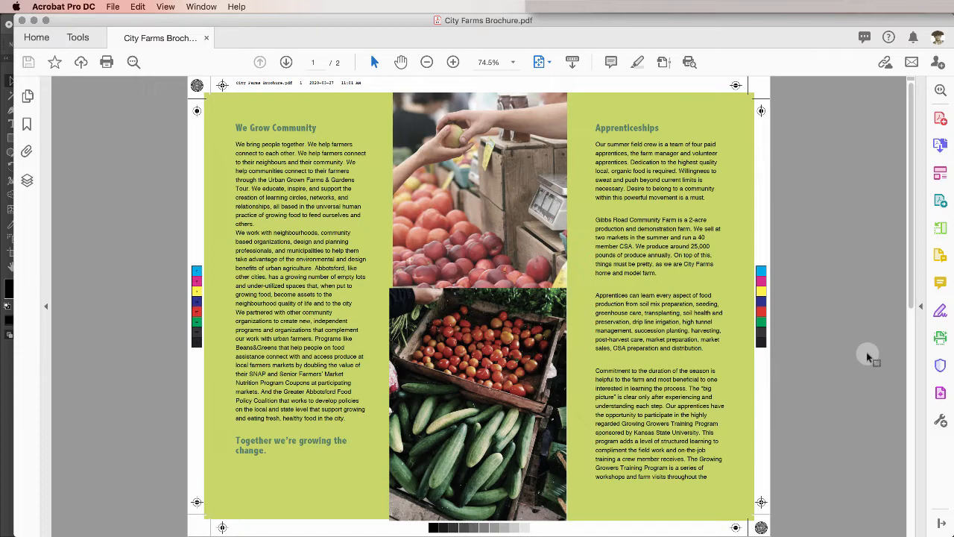
mouse_move(13, 151)
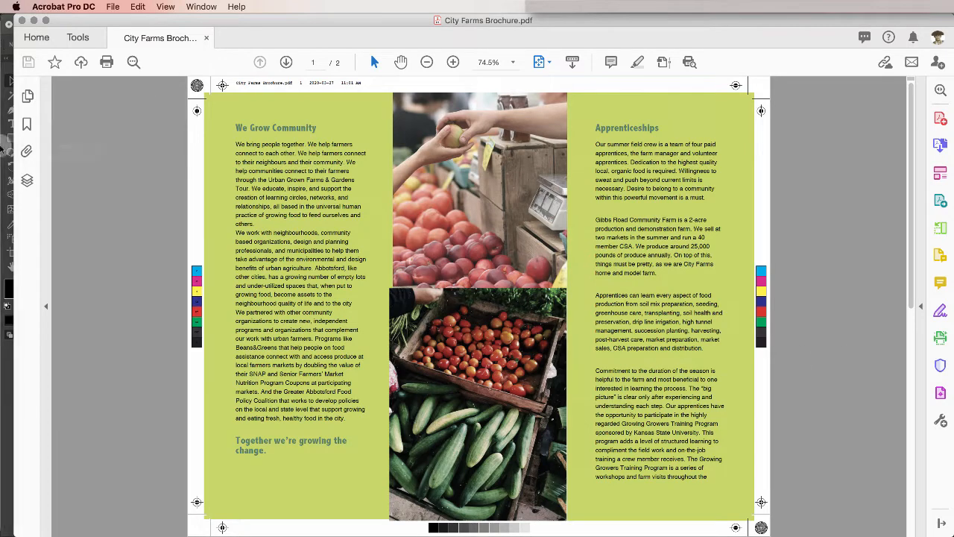
click(14, 151)
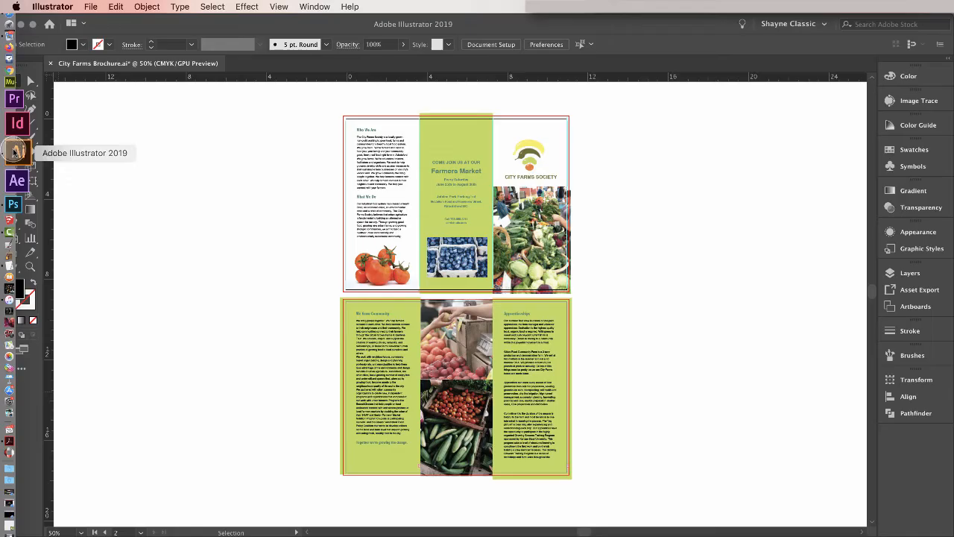
- Start a new landscape document 11 in wide and 8.5 in high with 2 artboards
click(90, 8)
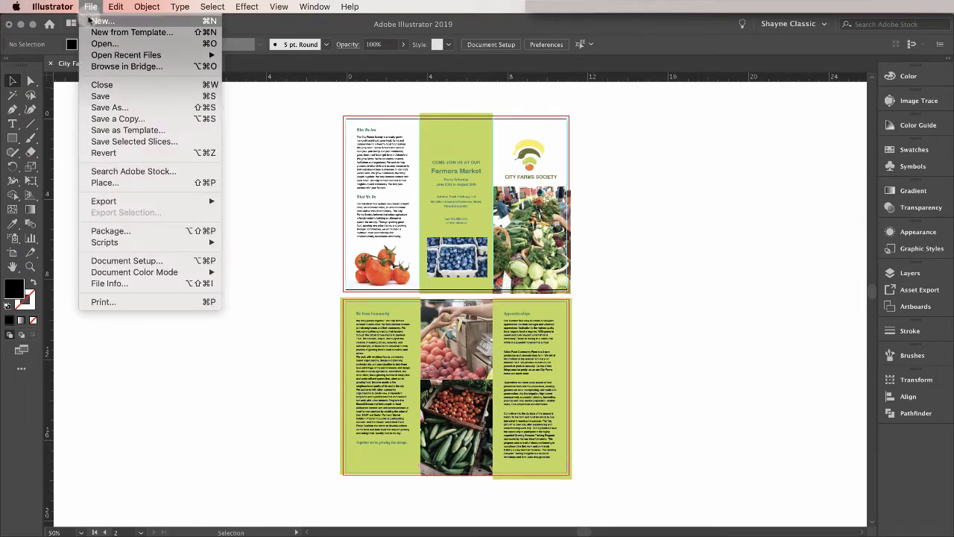
click(88, 19)
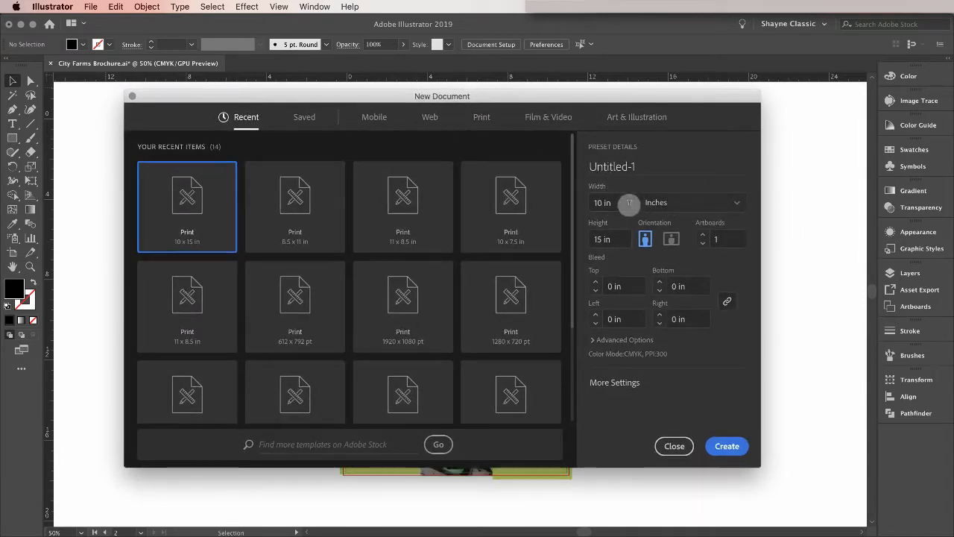
click(670, 238)
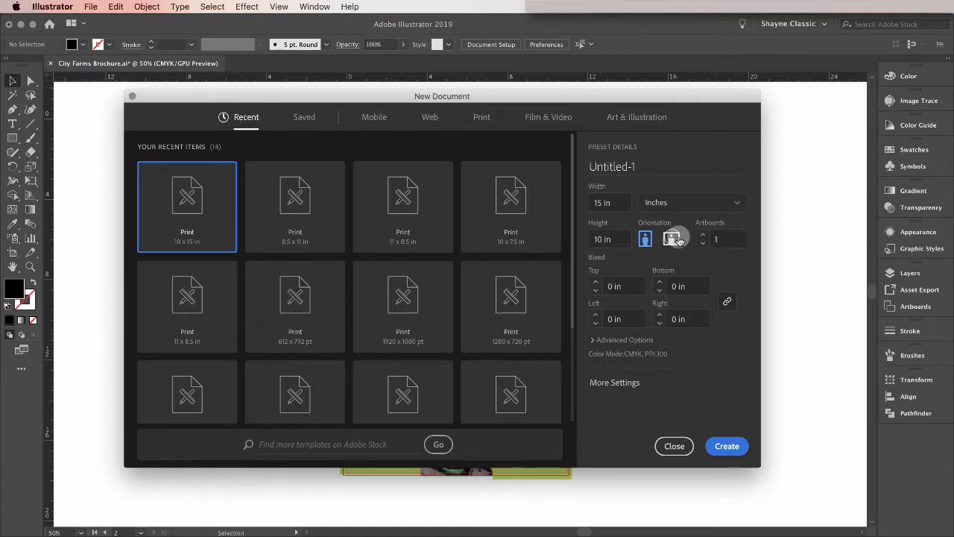
drag(609, 203, 578, 203)
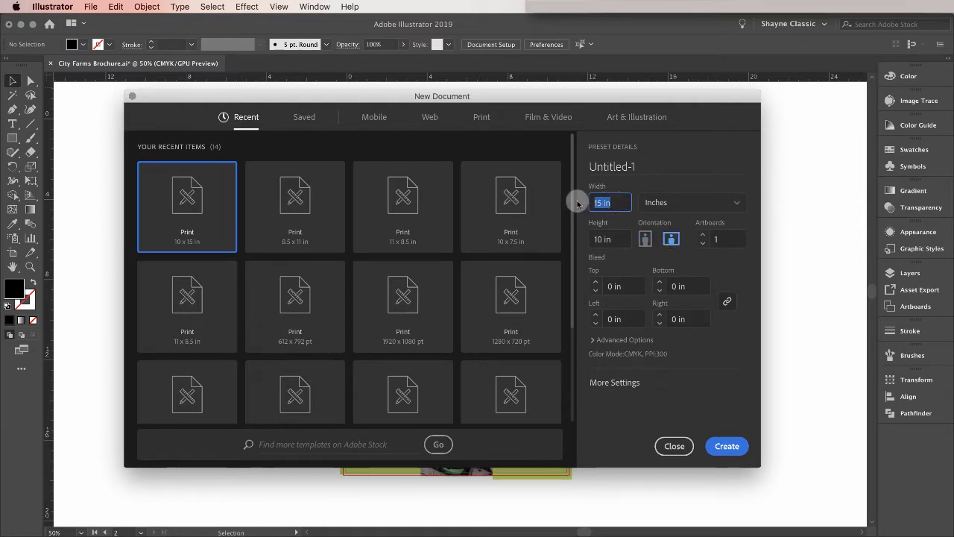
text(11)
drag(618, 238, 569, 238)
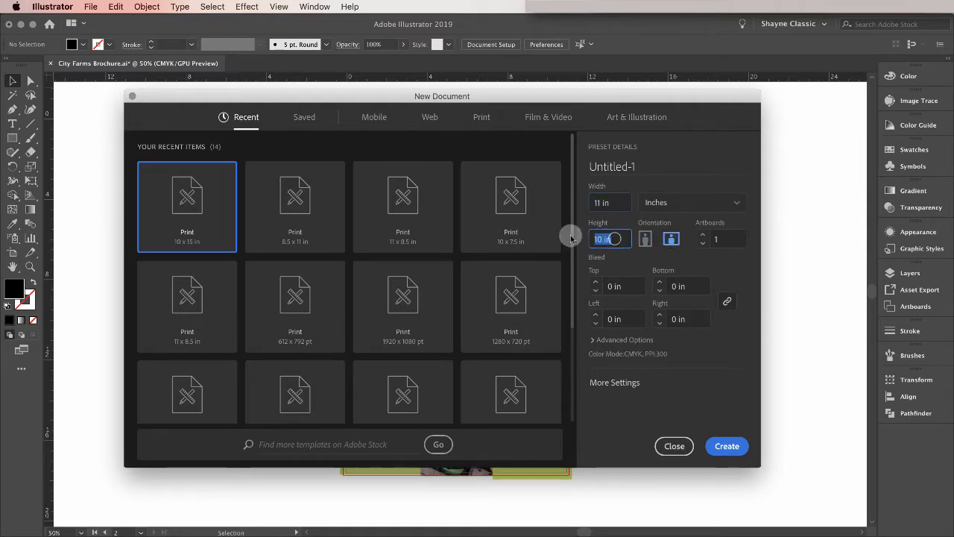
text(8.5)
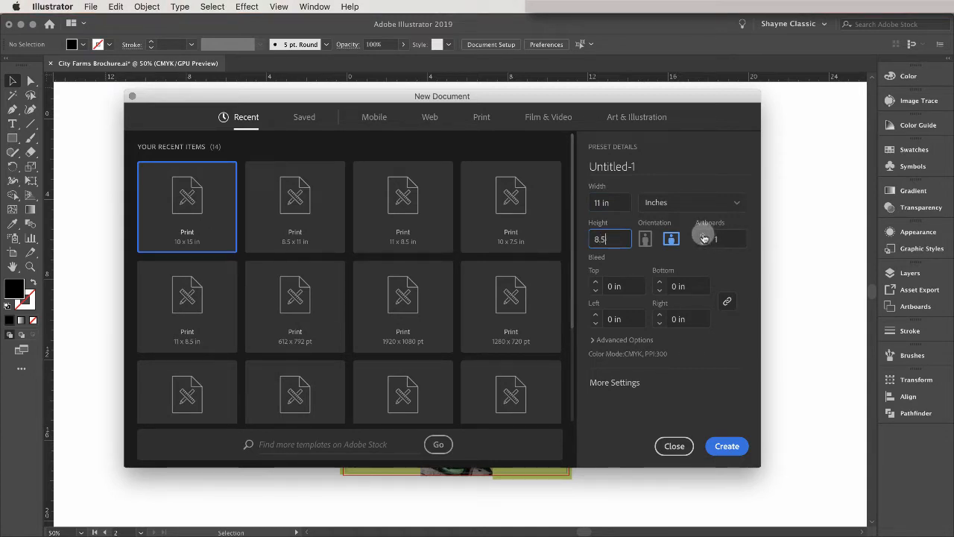
click(702, 234)
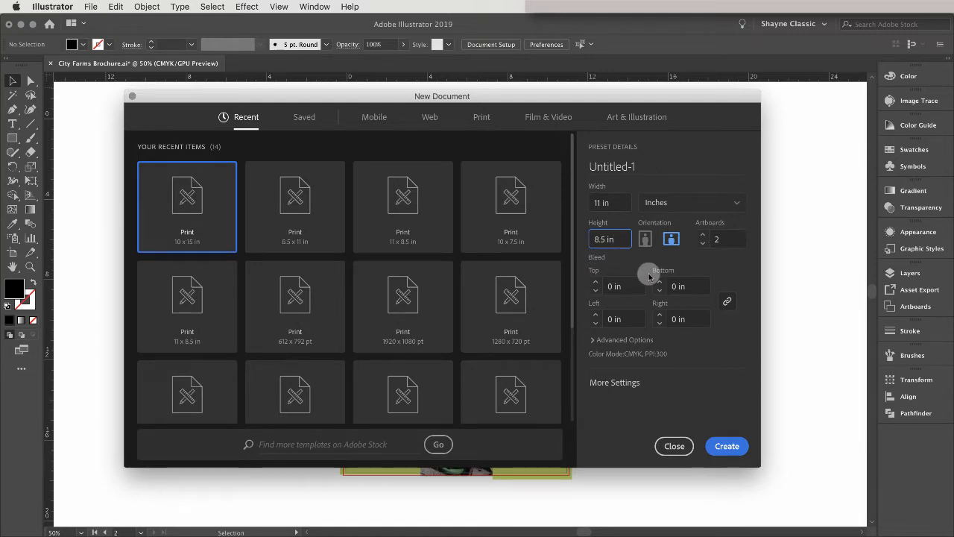
- Set a 0.125 in bleed on all sides, keep CMYK Color and High (300 ppi) raster effects, and create the document
click(595, 281)
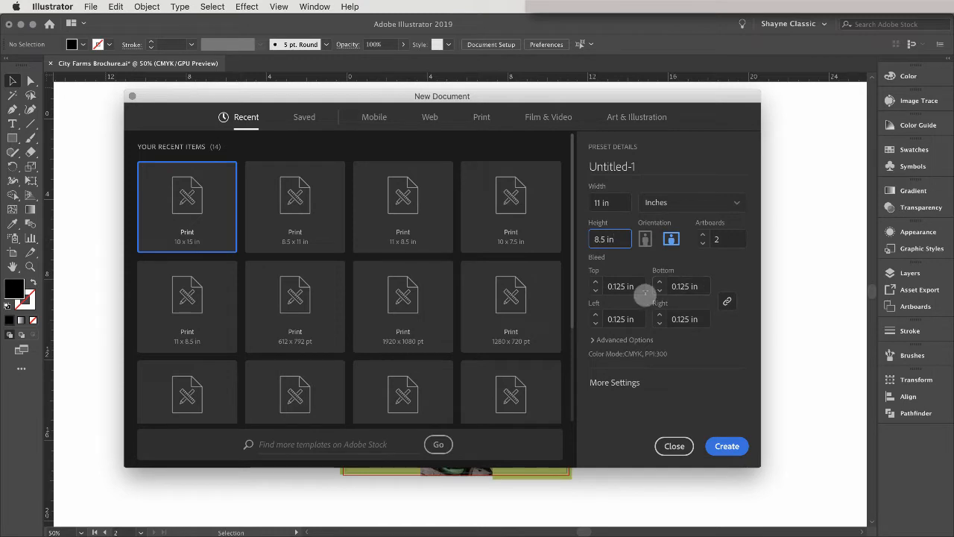
click(596, 283)
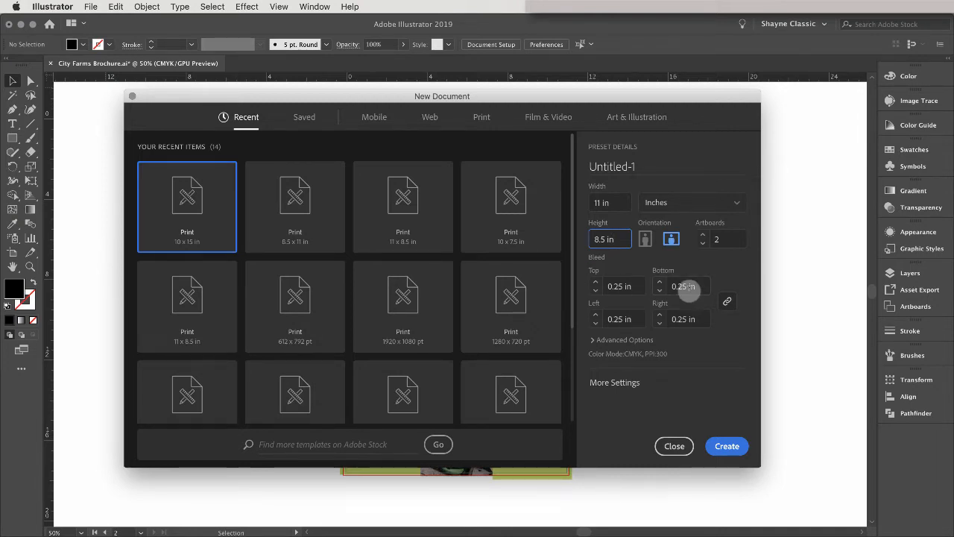
click(596, 290)
click(596, 341)
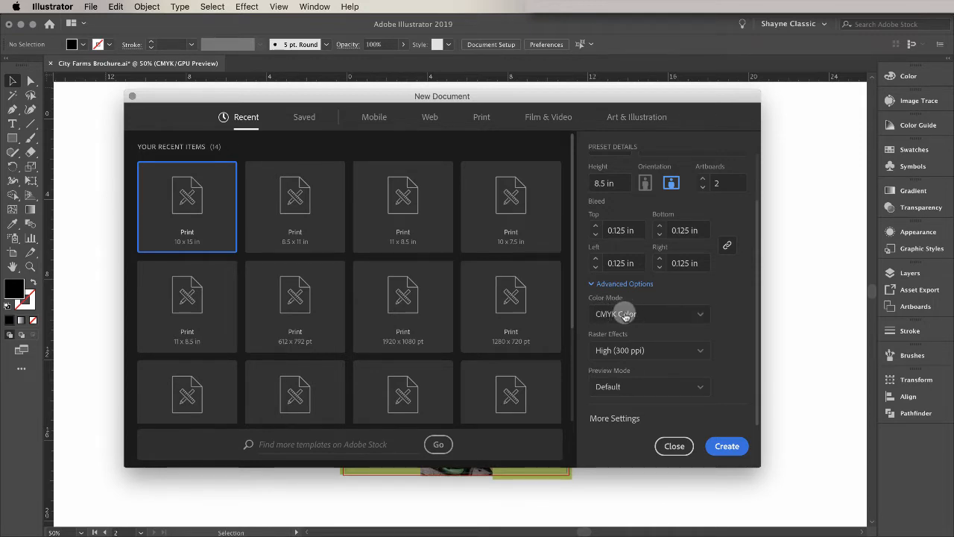
click(705, 352)
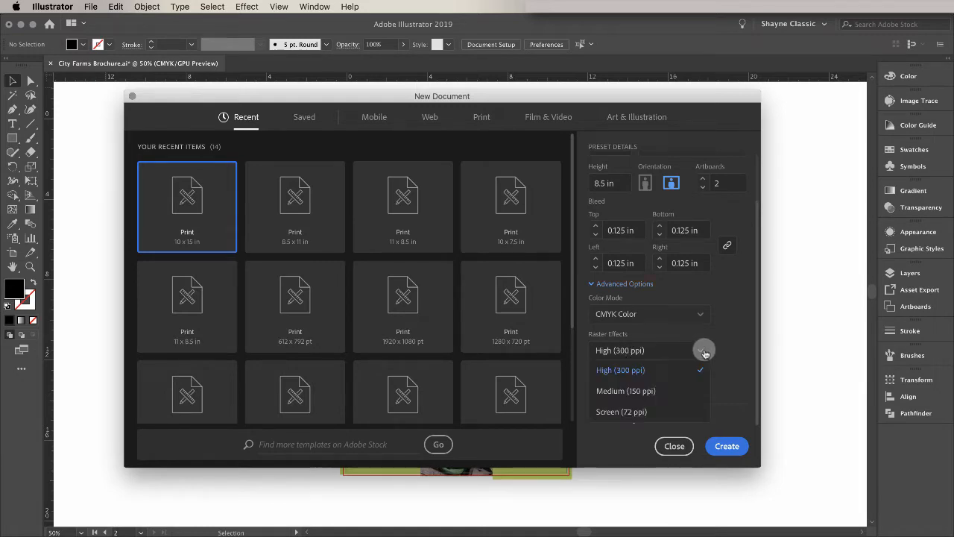
click(705, 352)
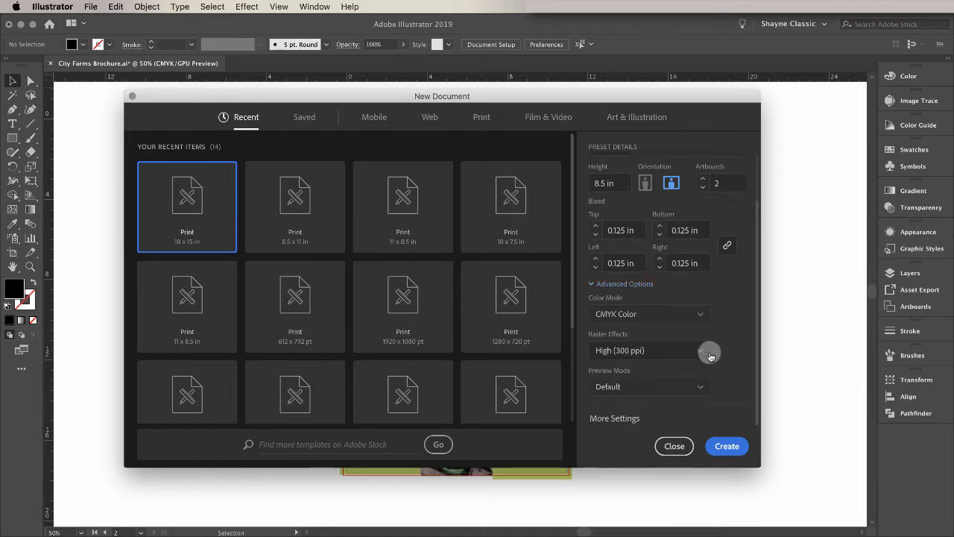
click(727, 445)
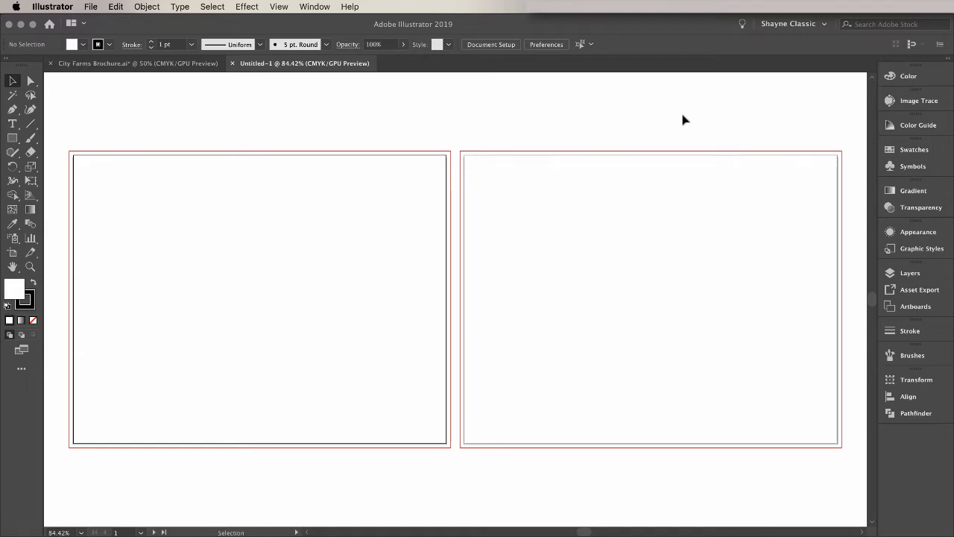
- Move Artboard 1 directly above Artboard 2 so the two pages are stacked vertically
key(a)
key(super+minus)
key(super+minus)
key(super+minus)
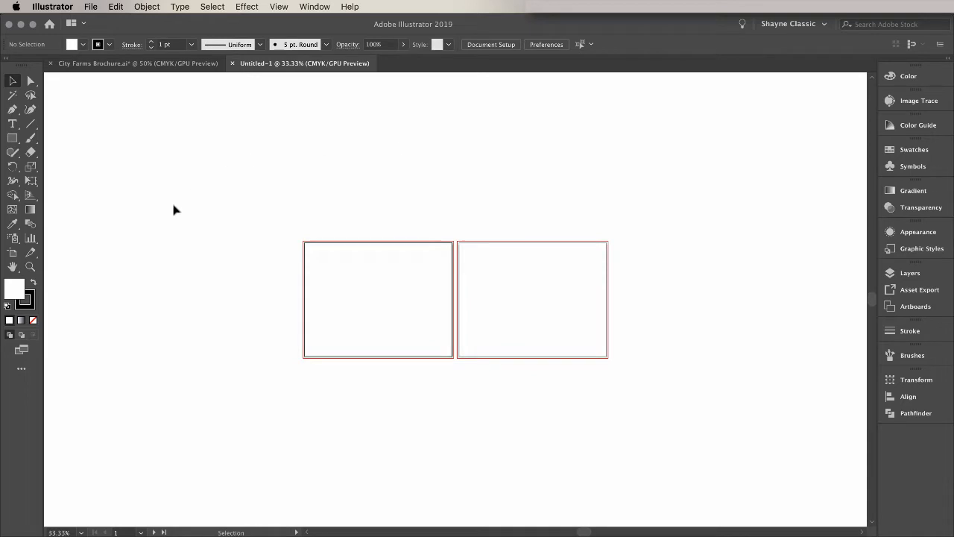
click(12, 254)
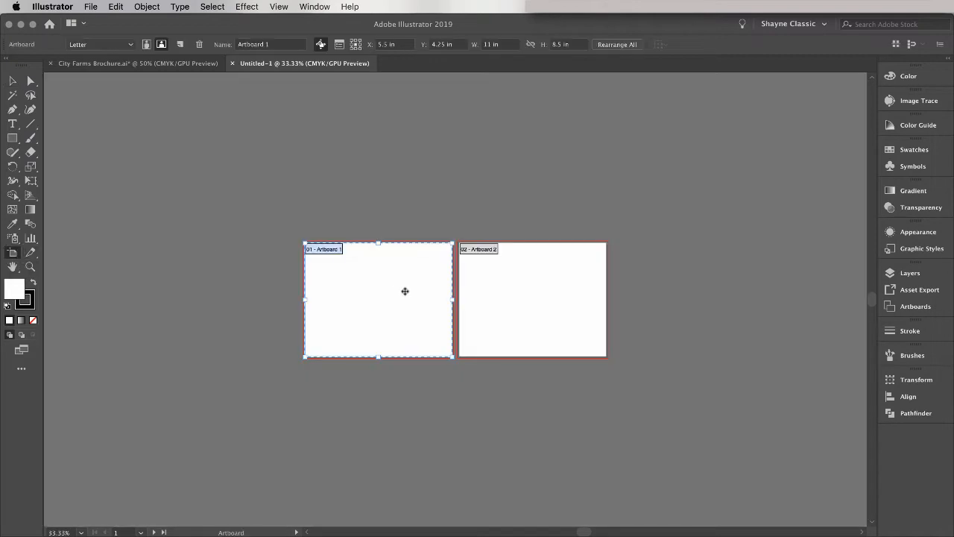
drag(388, 301, 543, 179)
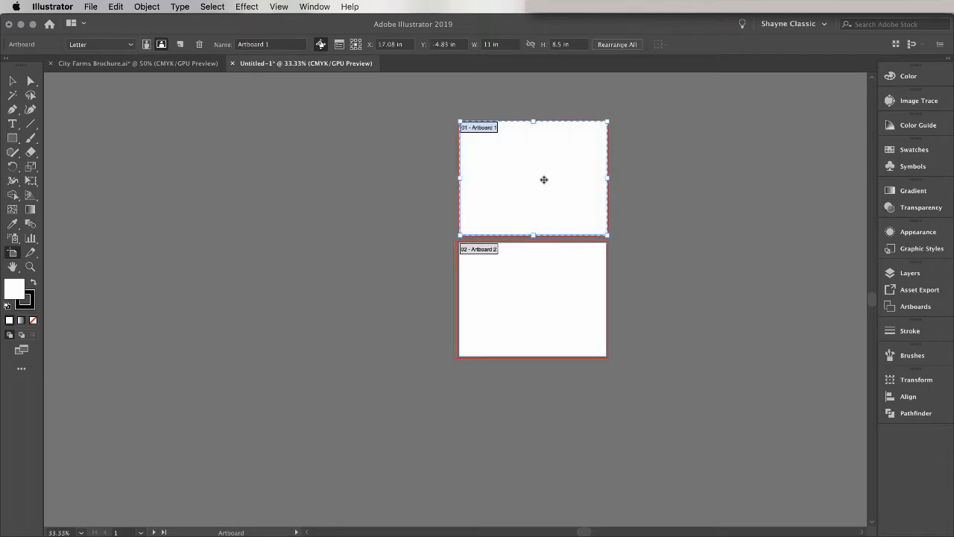
click(10, 81)
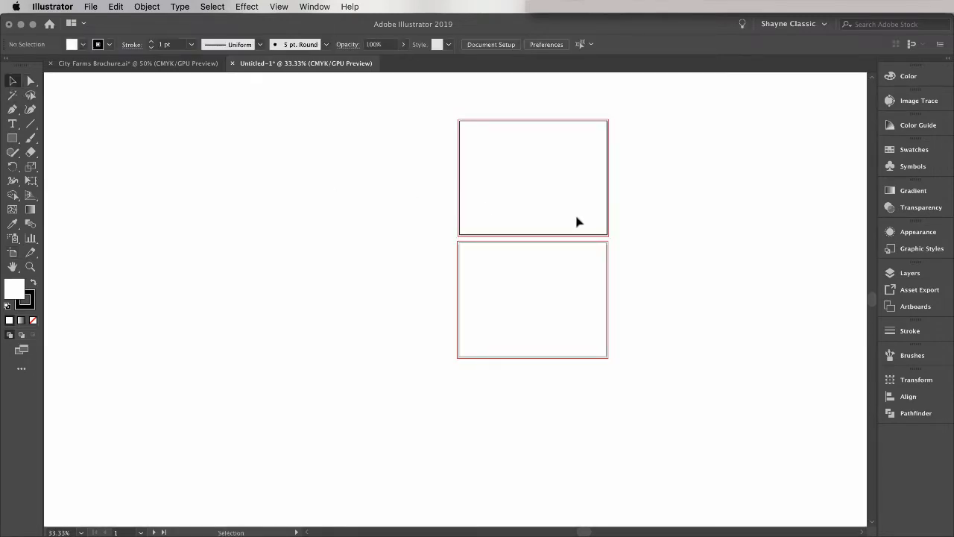
- Load every file in the brochure photos and text folder for placing, accepting the default text import options
key(super+equal)
drag(575, 130, 633, 219)
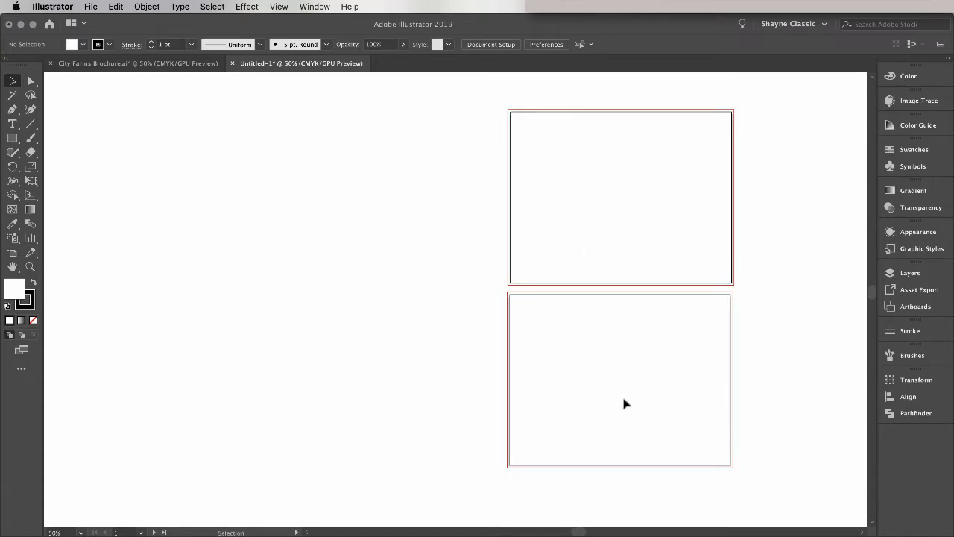
click(90, 6)
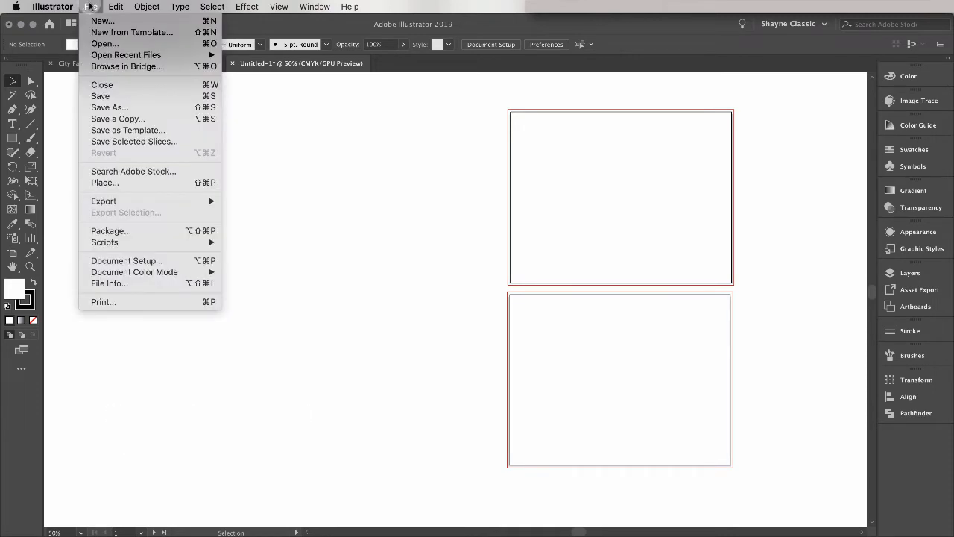
click(101, 185)
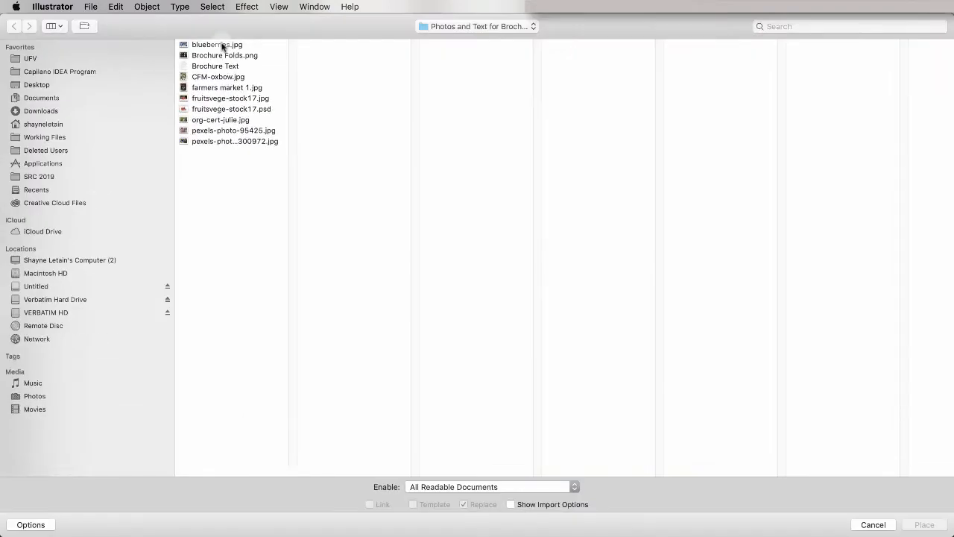
click(221, 46)
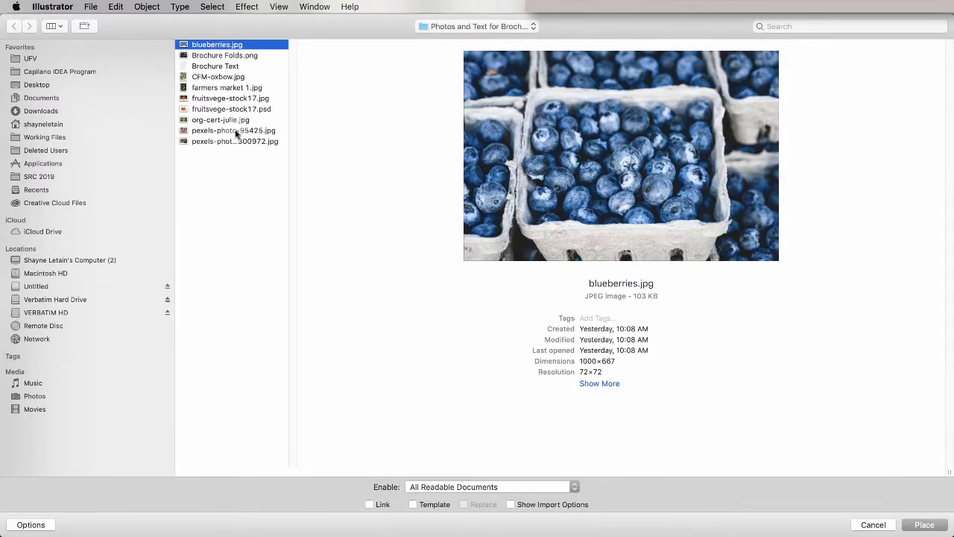
shift+click(233, 145)
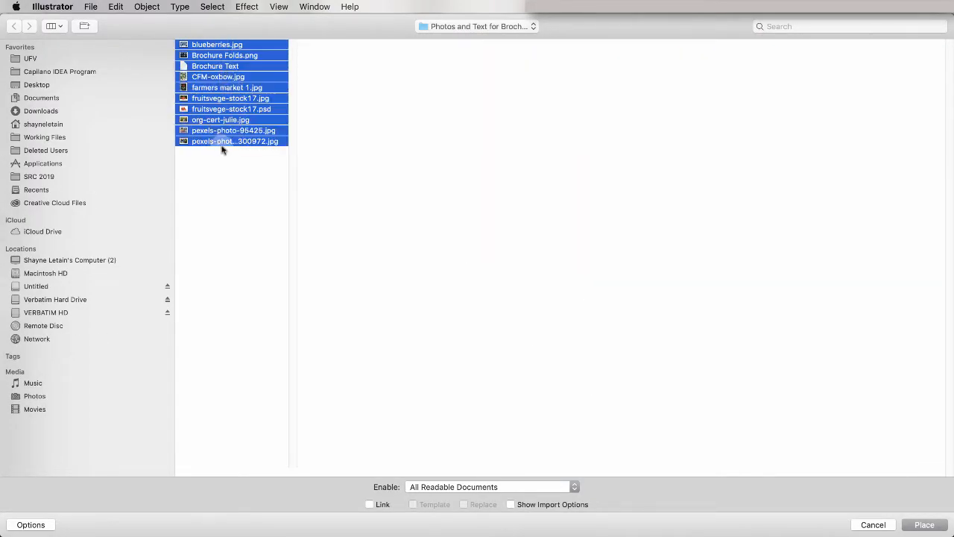
click(933, 525)
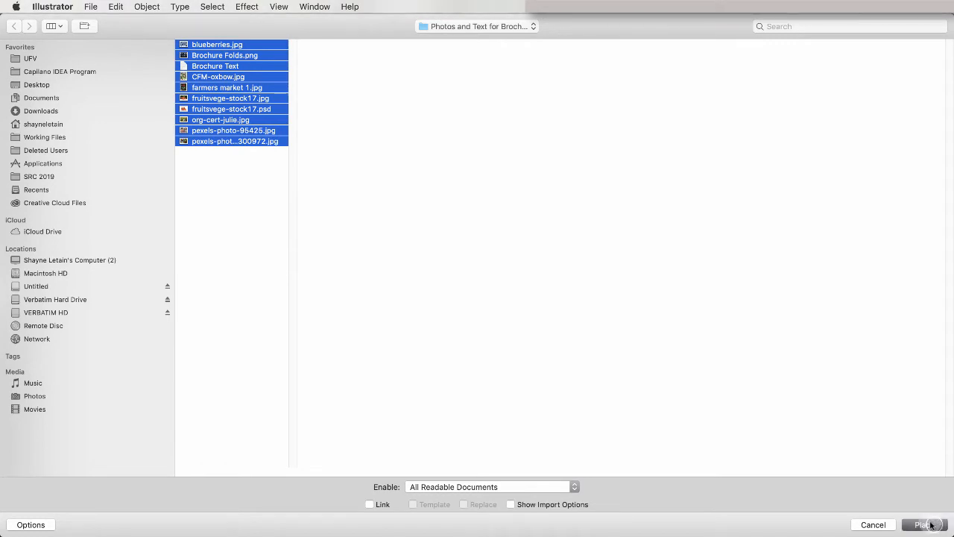
click(567, 196)
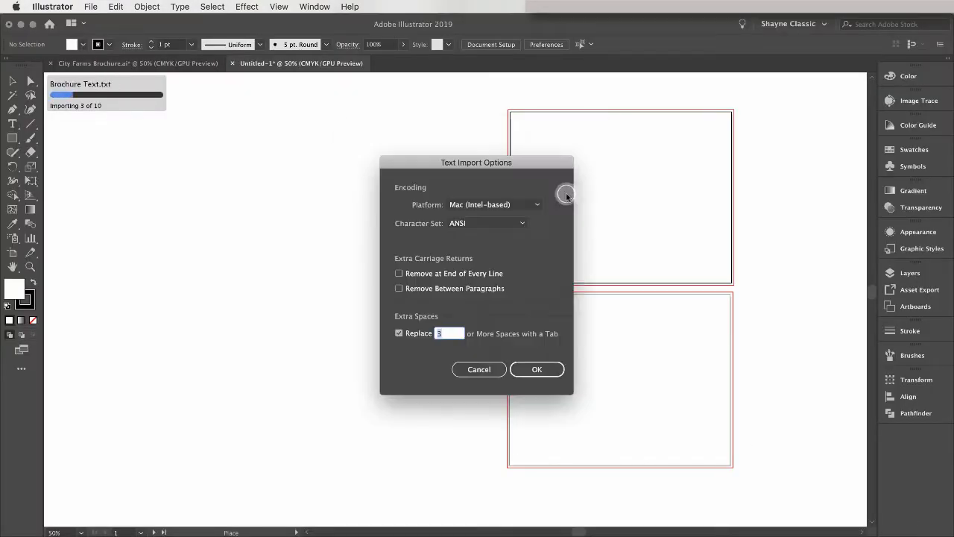
click(535, 370)
- Place blueberries.jpg, Brochure Folds.png, Brochure Text and CFM-oxbow.jpg in two rows on the empty canvas beside the artboards
click(231, 98)
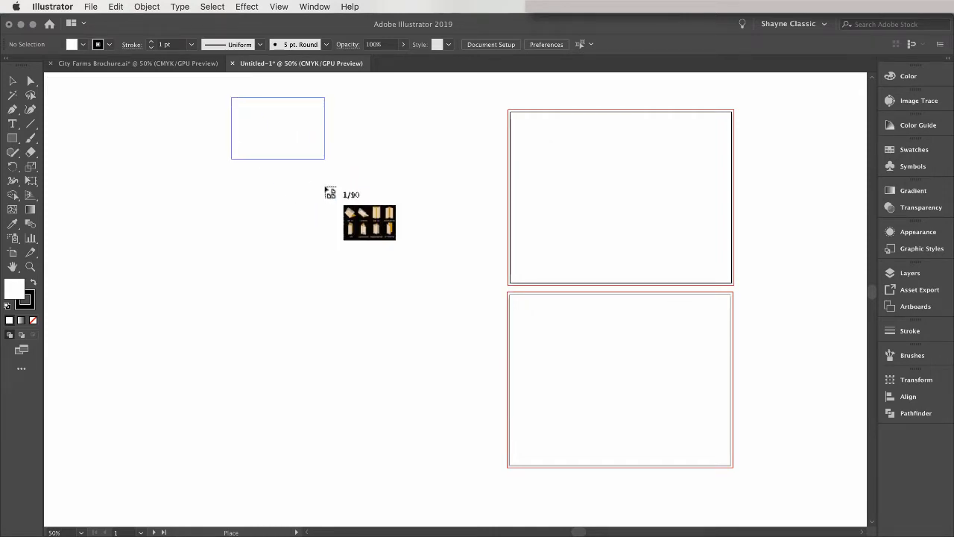
drag(329, 95, 424, 192)
drag(229, 167, 310, 251)
drag(330, 167, 422, 256)
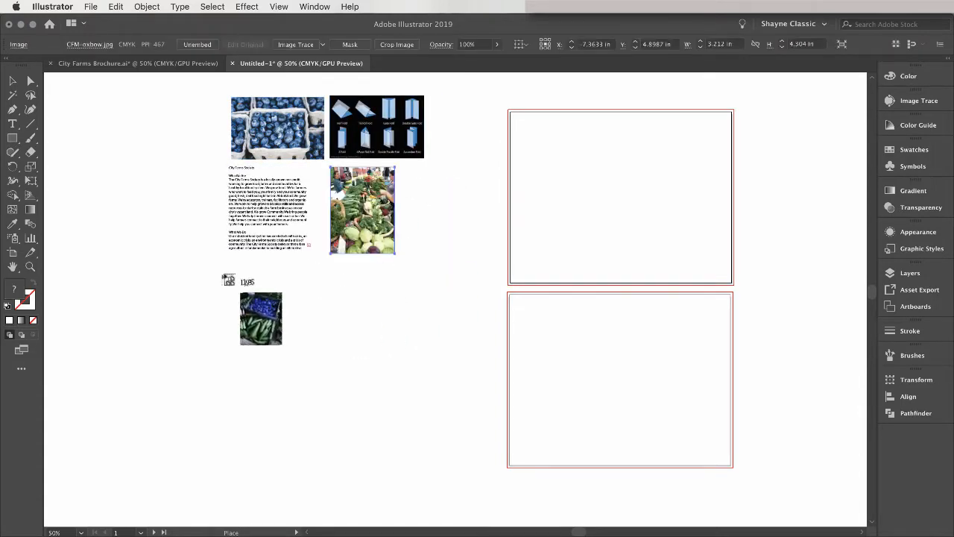
- Place the remaining six photos, including the farmers market, tomato, field worker and fruit stand images, below the first group beside the artboards
drag(225, 273, 286, 353)
drag(296, 270, 372, 321)
drag(296, 325, 373, 376)
drag(377, 268, 439, 309)
drag(377, 317, 450, 405)
drag(211, 370, 291, 447)
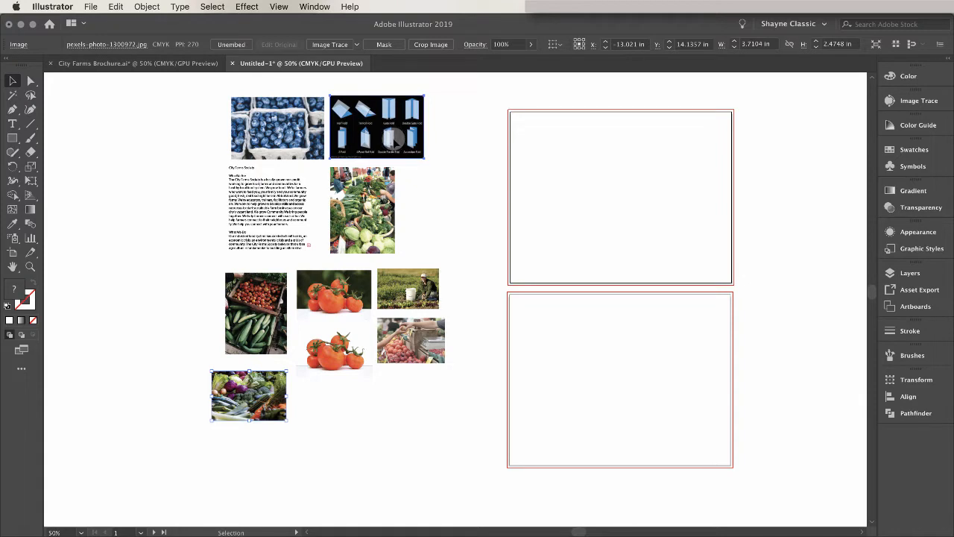
- Move the Brochure Folds image next to the CFM-oxbow photo and examine its fold diagrams up close
drag(393, 137, 470, 206)
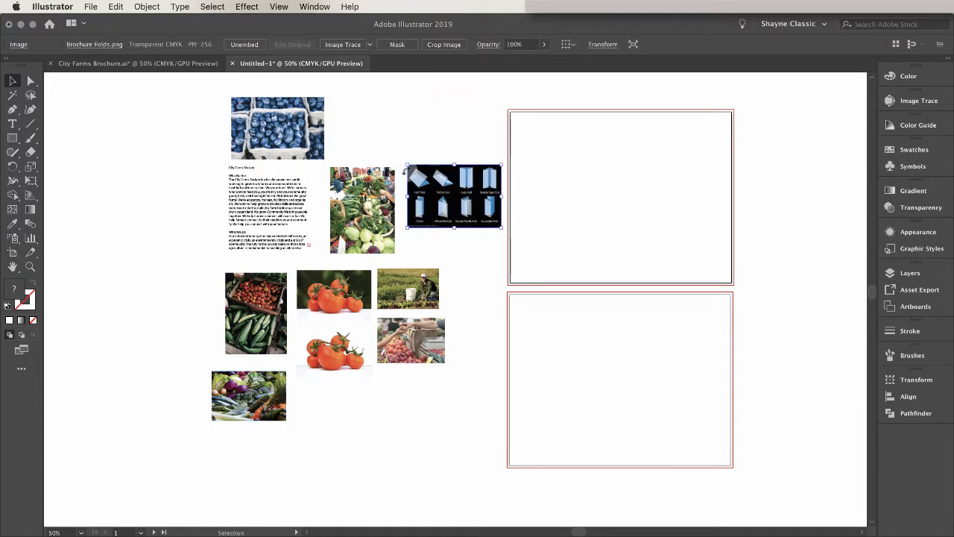
key(super+alt+0)
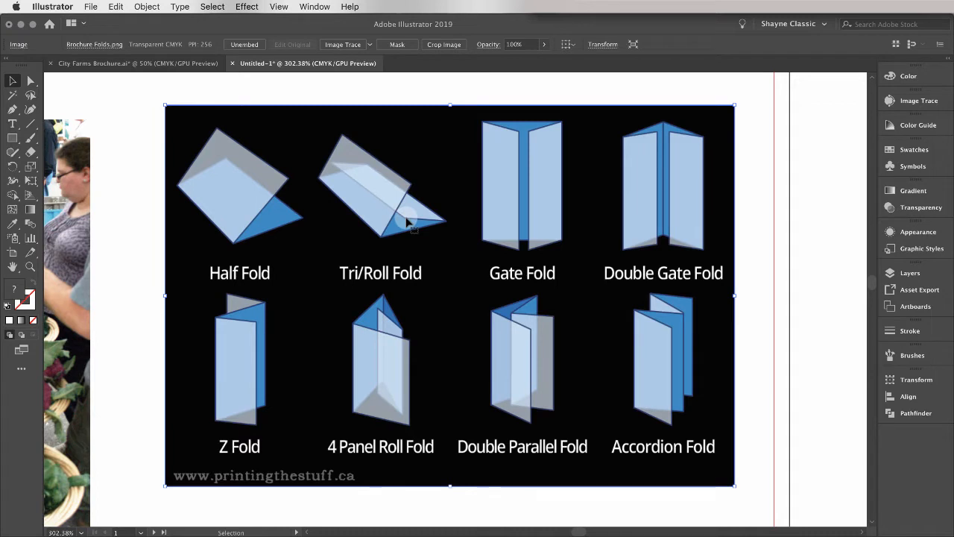
key(a)
- Fit the first artboard in the window and show the rulers
key(super+0)
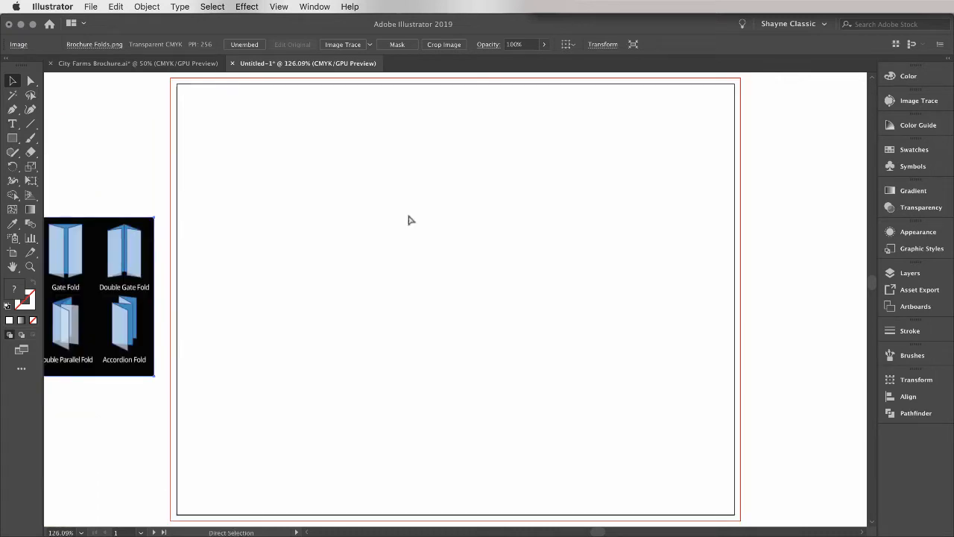
key(v)
click(279, 7)
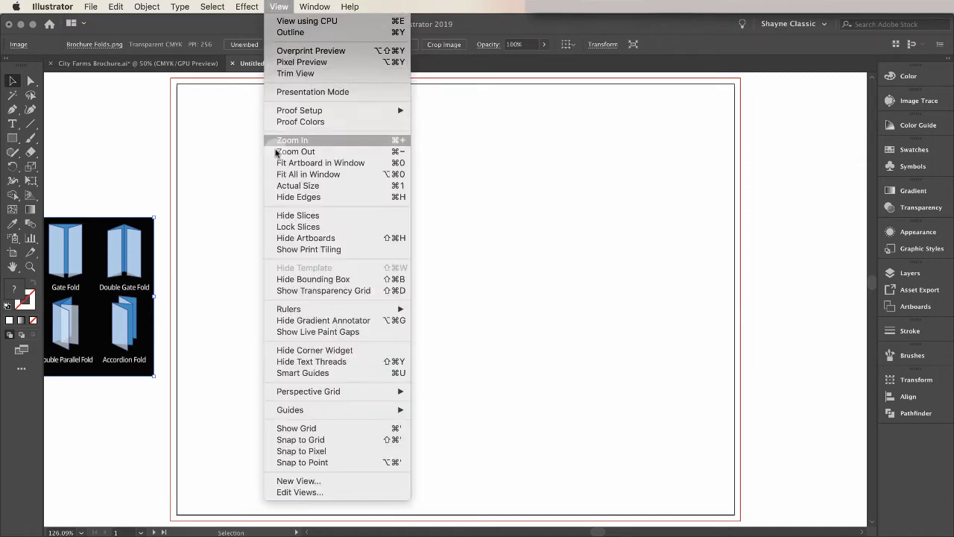
mouse_move(293, 310)
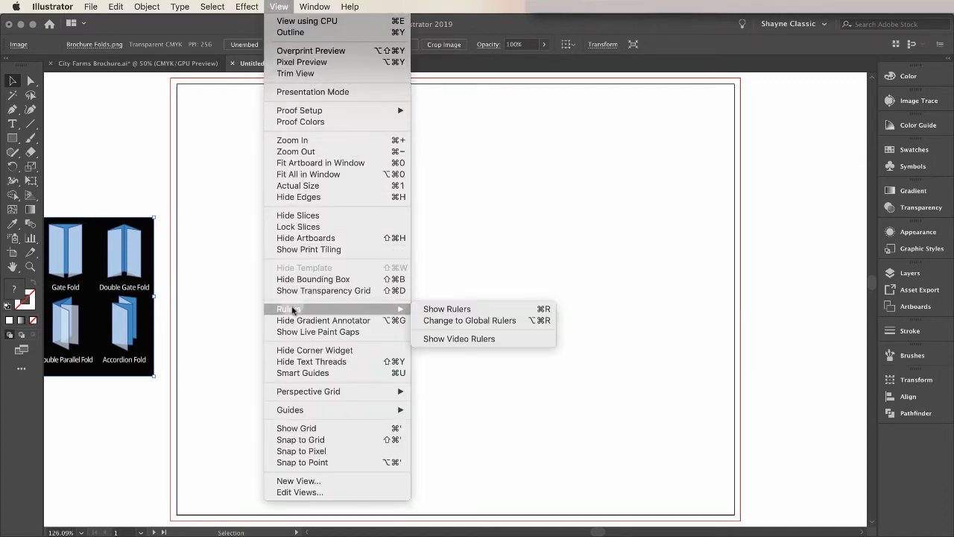
click(478, 311)
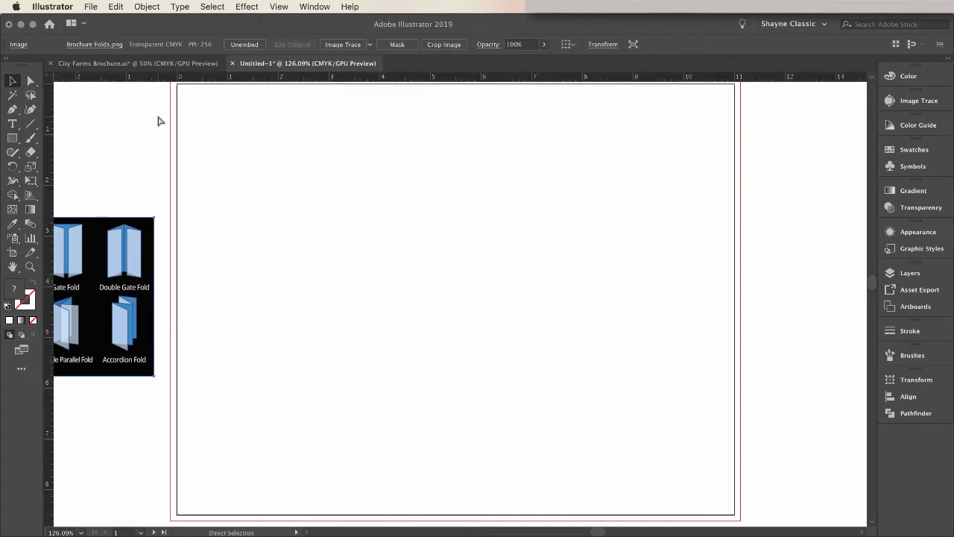
- Move the Brochure Folds image farther away from the side of the first artboard and deselect it
key(super+minus)
key(super+minus)
key(super+1)
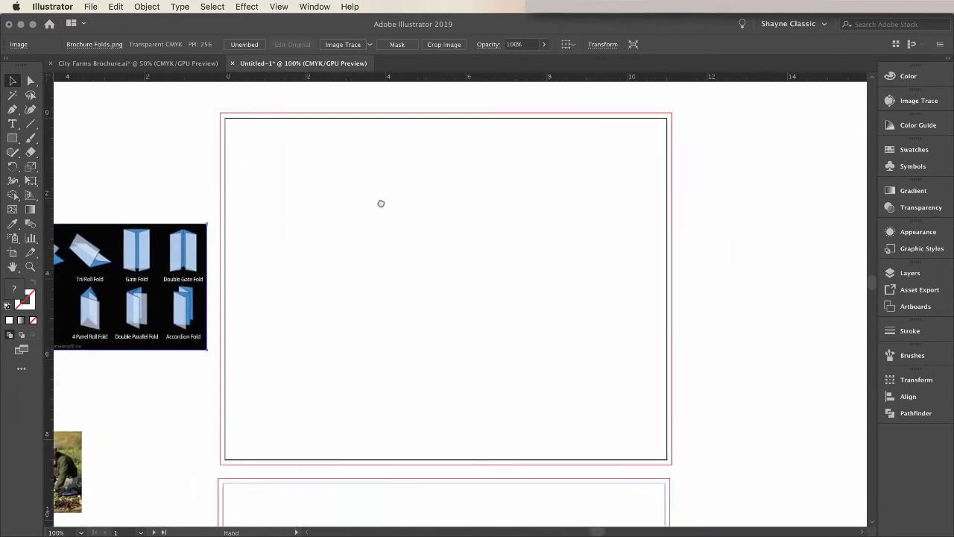
mouse_move(380, 203)
mouse_down()
mouse_move(360, 202)
mouse_move(389, 202)
mouse_up()
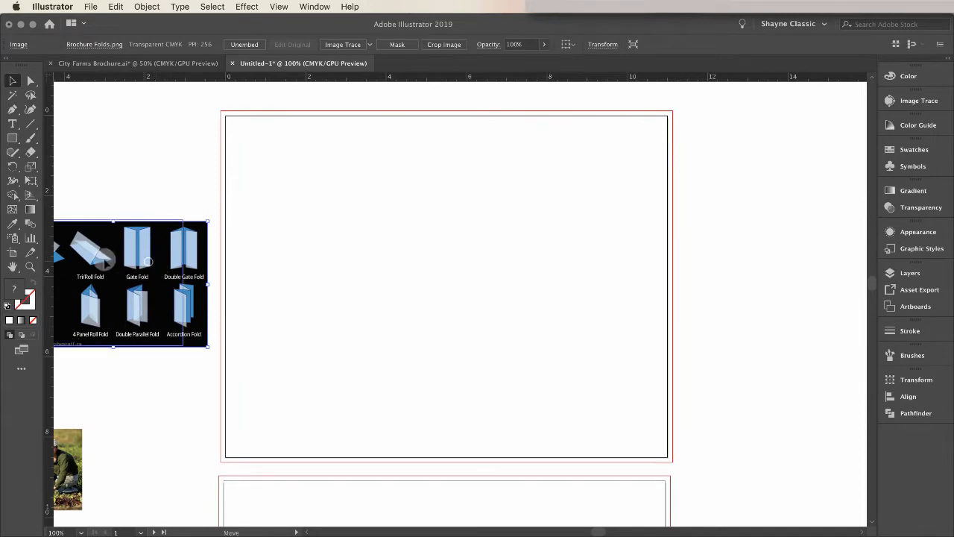
drag(105, 259, 23, 258)
click(554, 203)
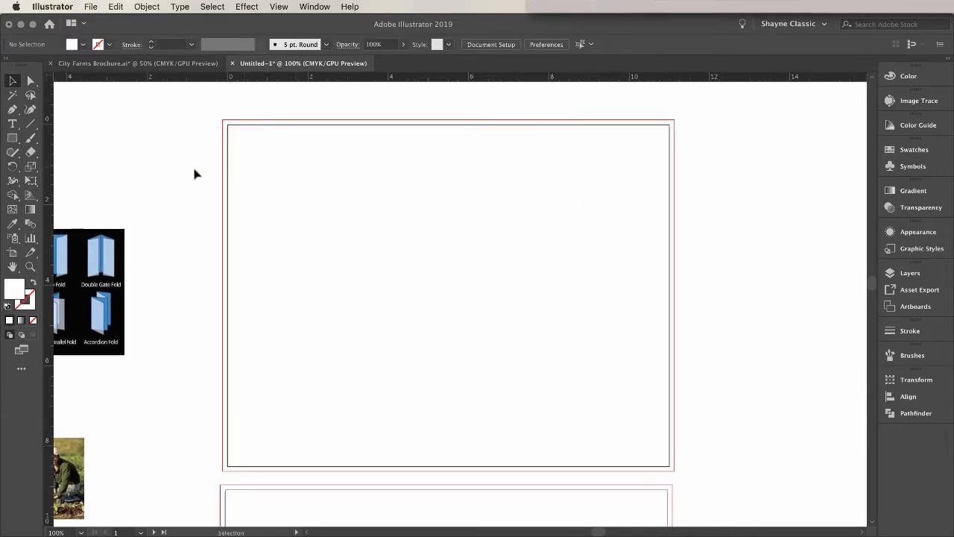
- Place a vertical guide on the first artboard's left edge at 0 in and check that Smart Guides are enabled
drag(48, 194, 50, 194)
drag(50, 197, 102, 198)
drag(164, 198, 229, 200)
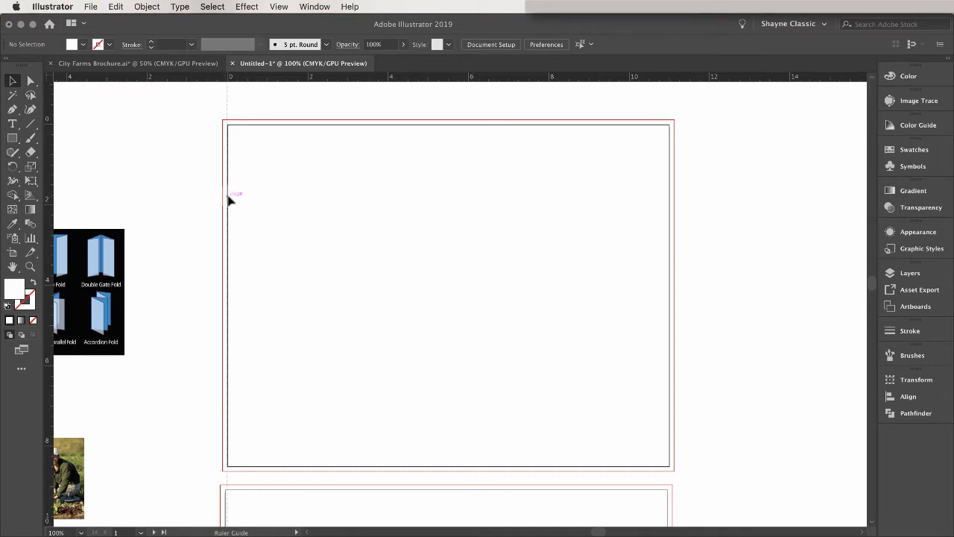
drag(230, 199, 229, 198)
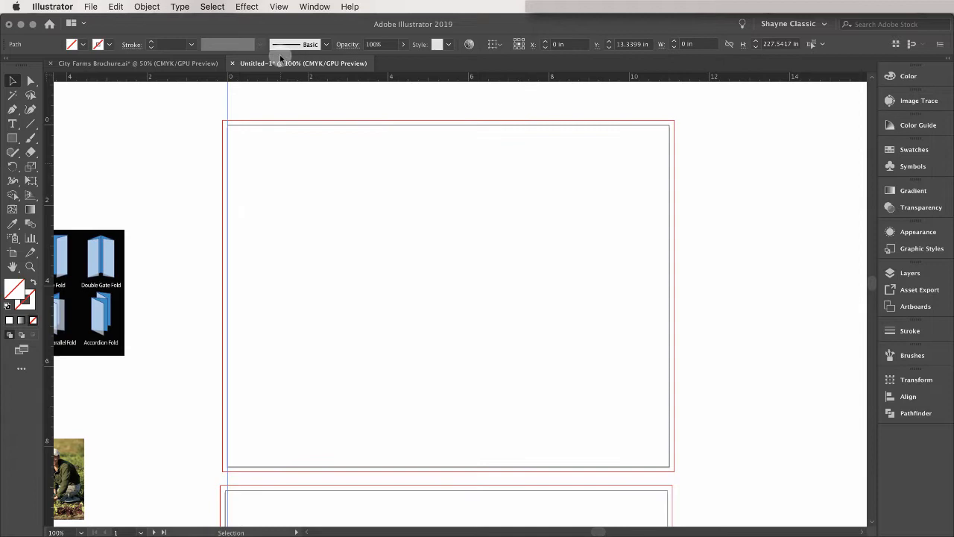
click(278, 6)
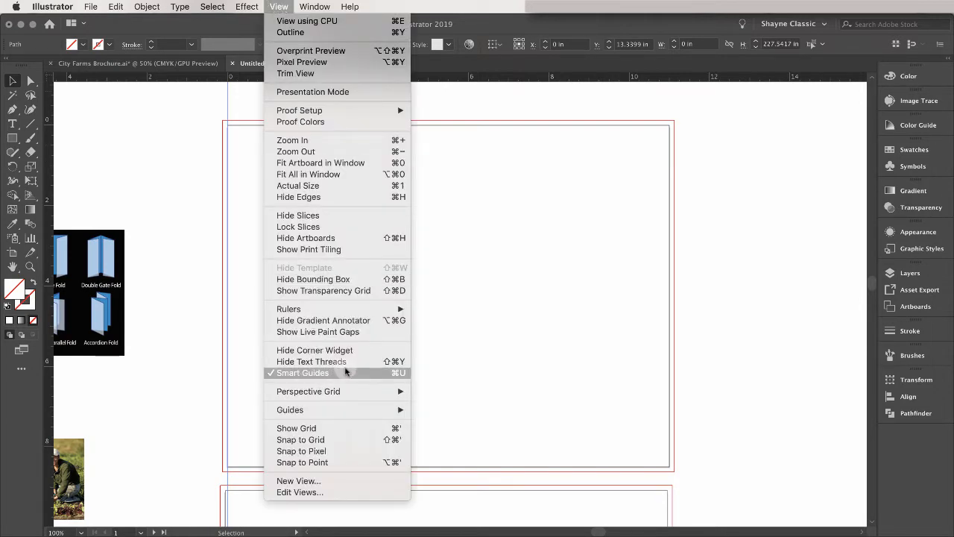
click(437, 330)
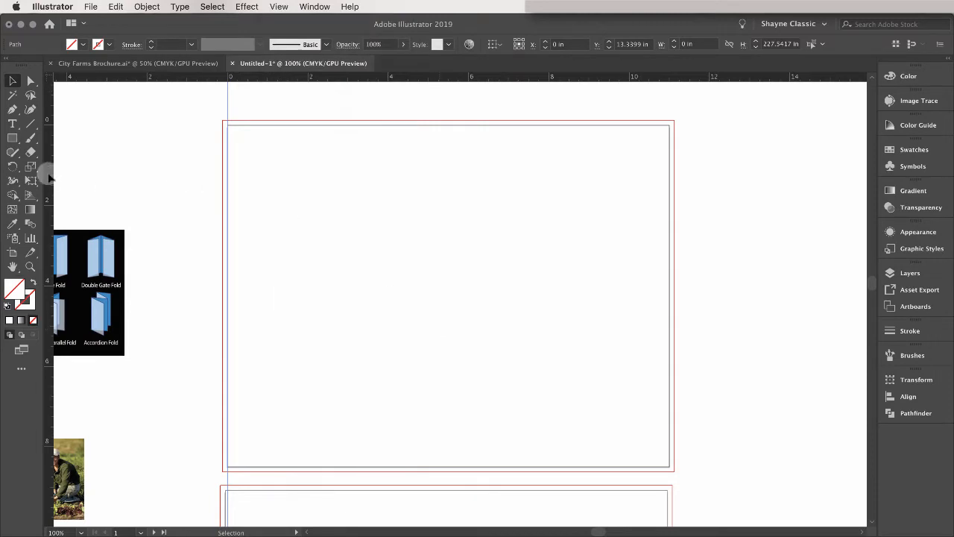
- Add a vertical guide on the first artboard's right edge at 11 in and two fold guides at about 4 in and 7.28 in
drag(49, 177, 74, 176)
drag(209, 178, 547, 175)
drag(618, 178, 671, 179)
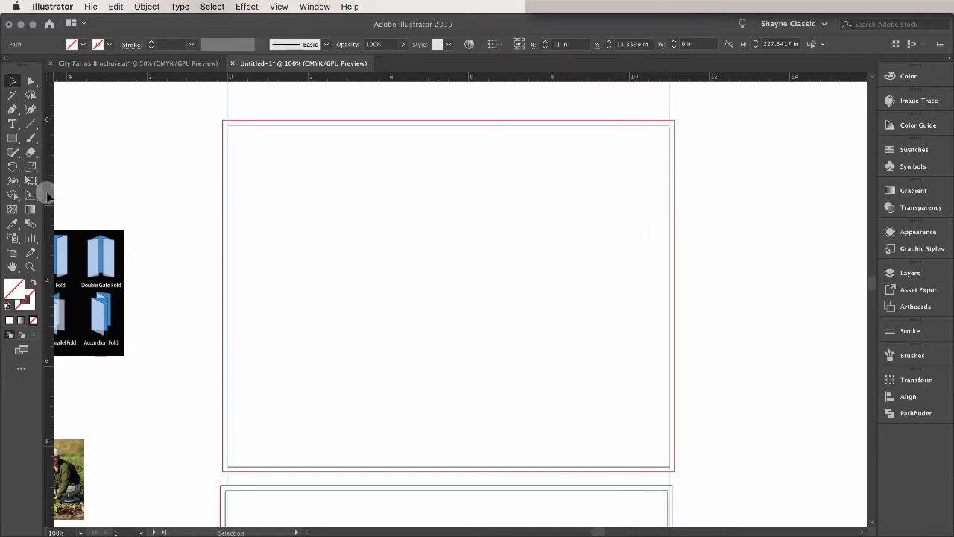
drag(47, 196, 387, 223)
drag(51, 215, 520, 149)
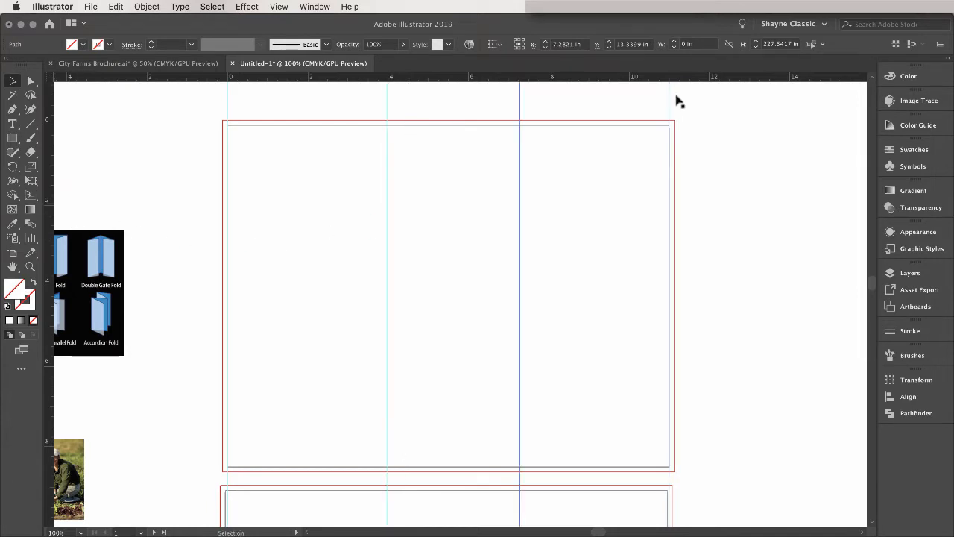
- Make sure the guides are unlocked, and distribute all four vertical guides evenly by their horizontal centers
click(277, 7)
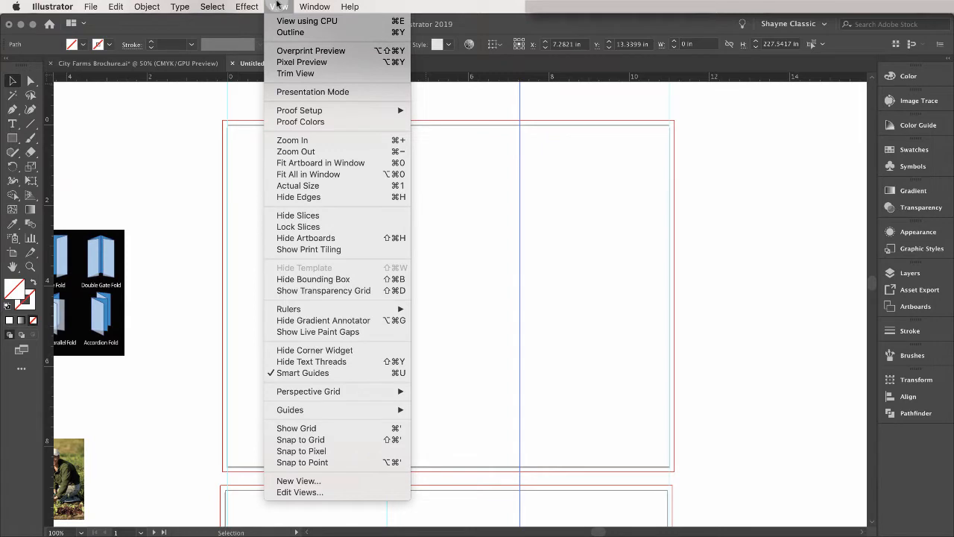
mouse_move(291, 410)
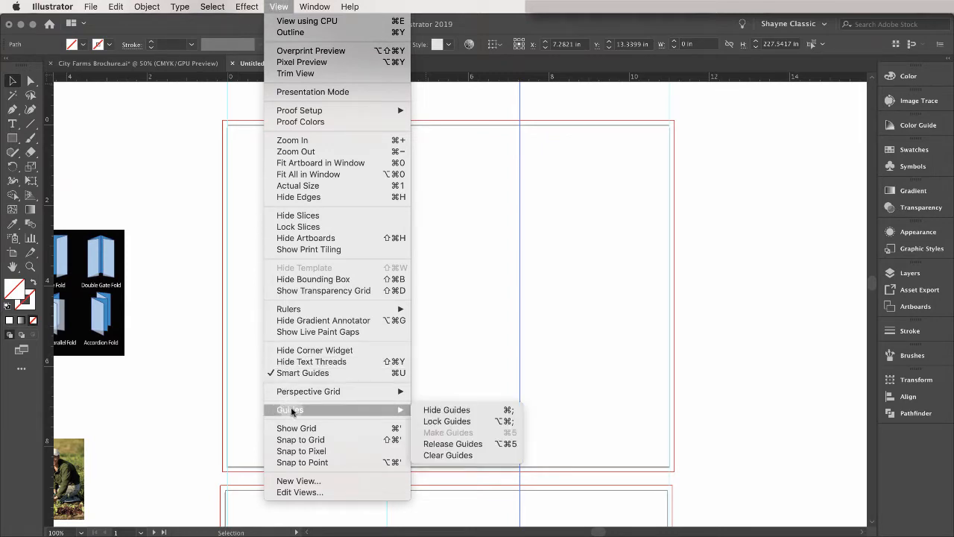
click(471, 422)
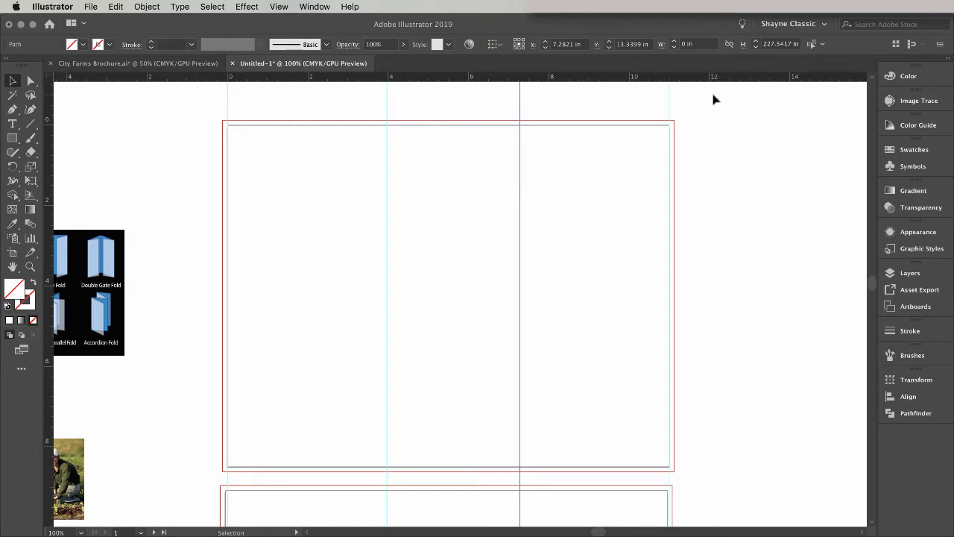
drag(210, 100, 208, 101)
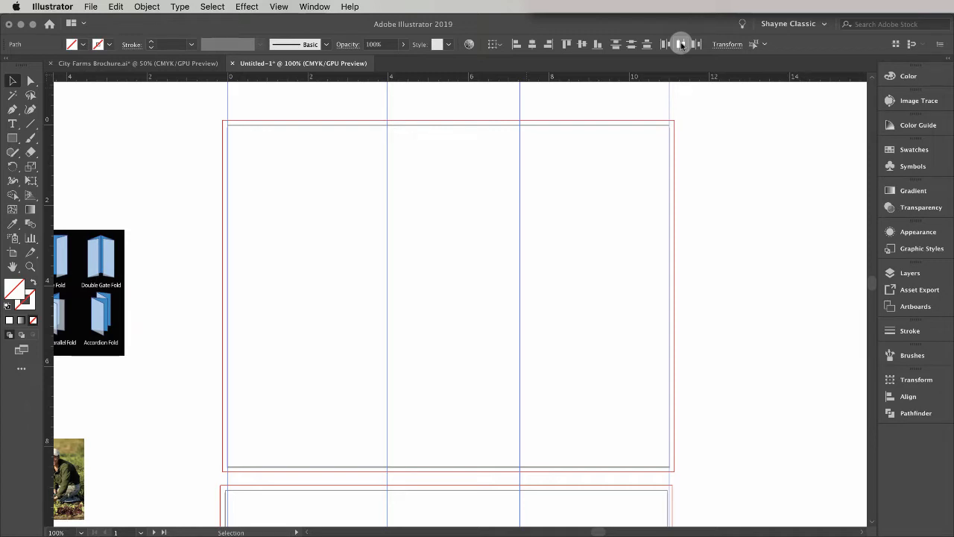
click(682, 43)
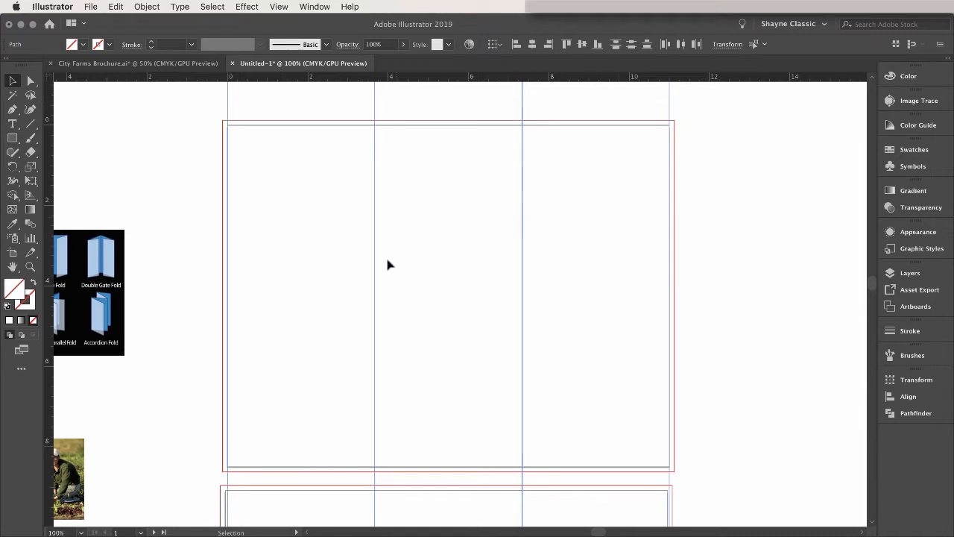
- Shift Artboard 2 horizontally with the Artboard tool so its side edges line up with the outer guides, at X 17.08 in
scroll(416, 340, down, 10)
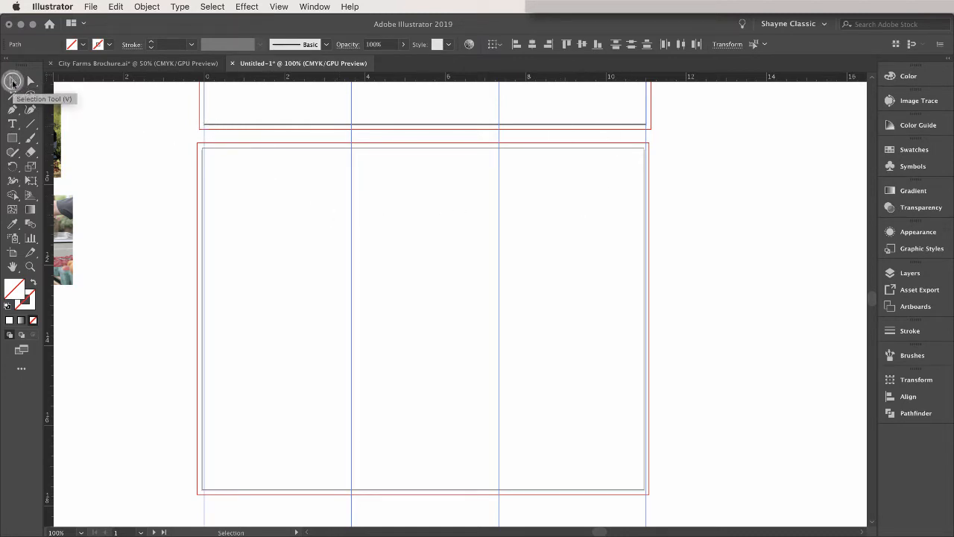
scroll(233, 153, up, 1)
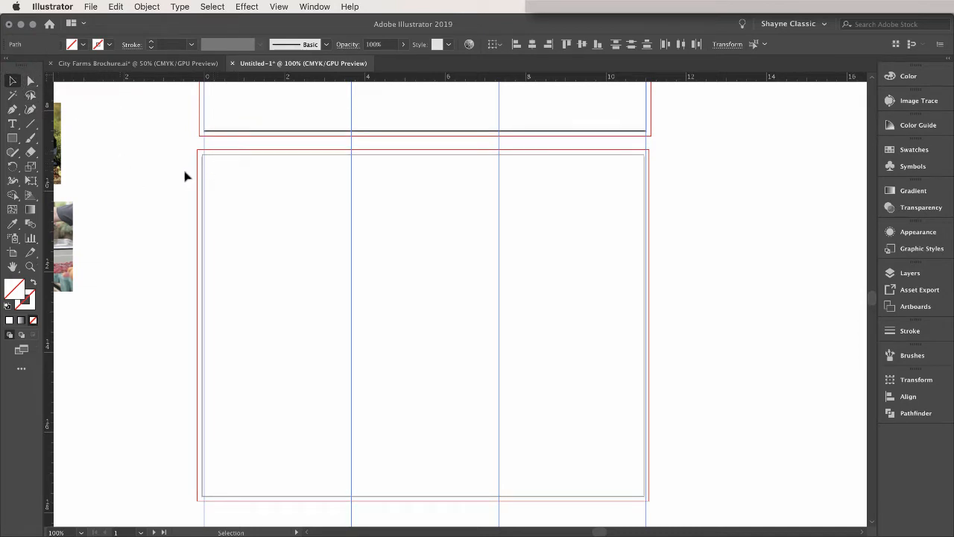
click(12, 252)
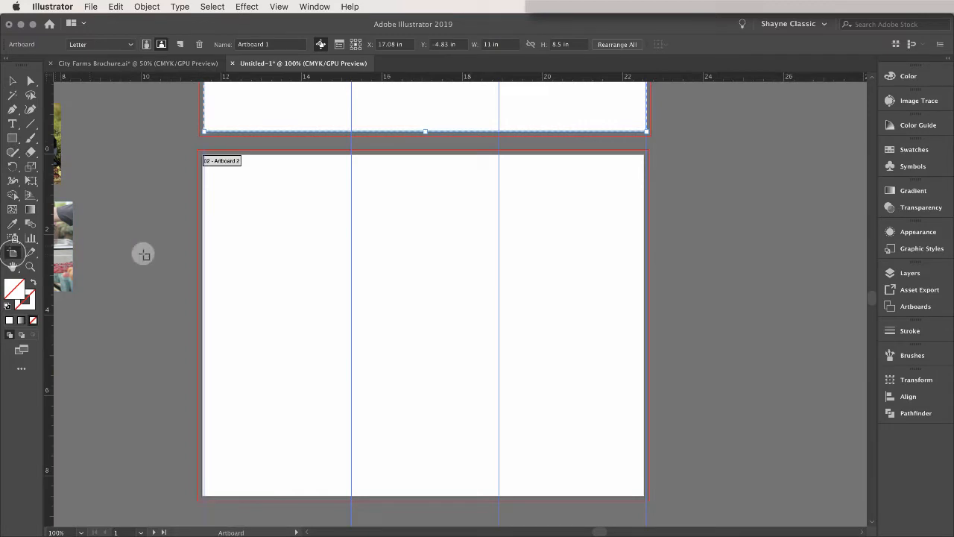
click(287, 212)
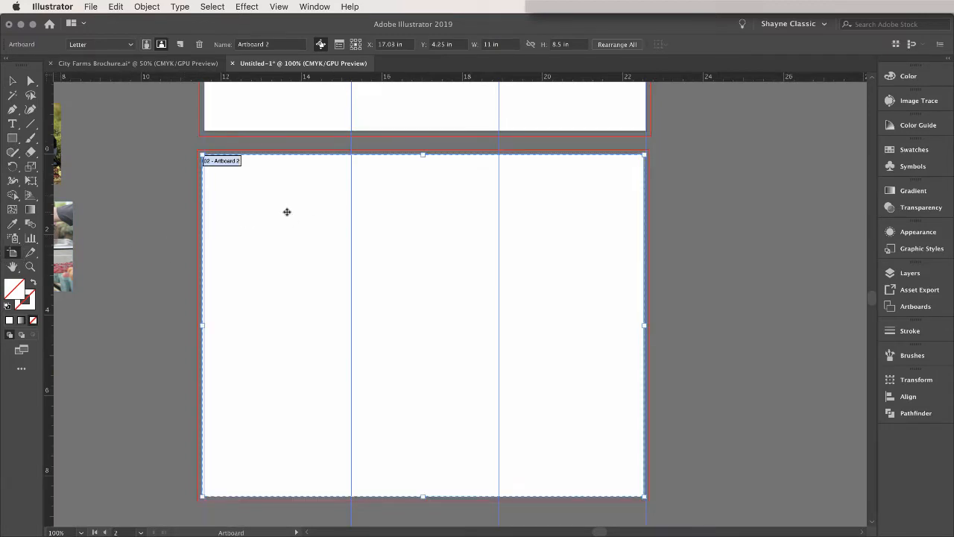
drag(287, 212, 288, 212)
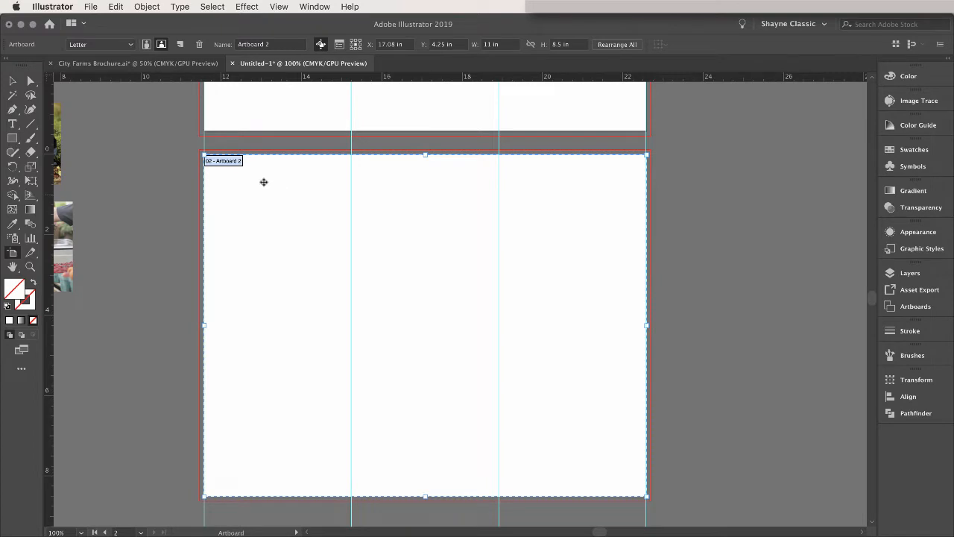
click(13, 80)
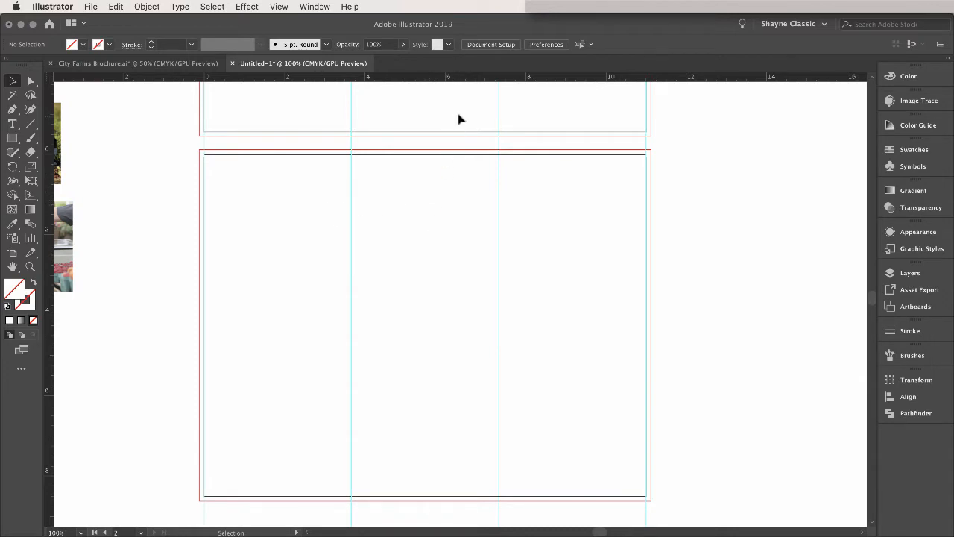
- Try margin guides at about 0.5 in and 3.29 in inside the first artboard's left panel, and undo both
key(super+0)
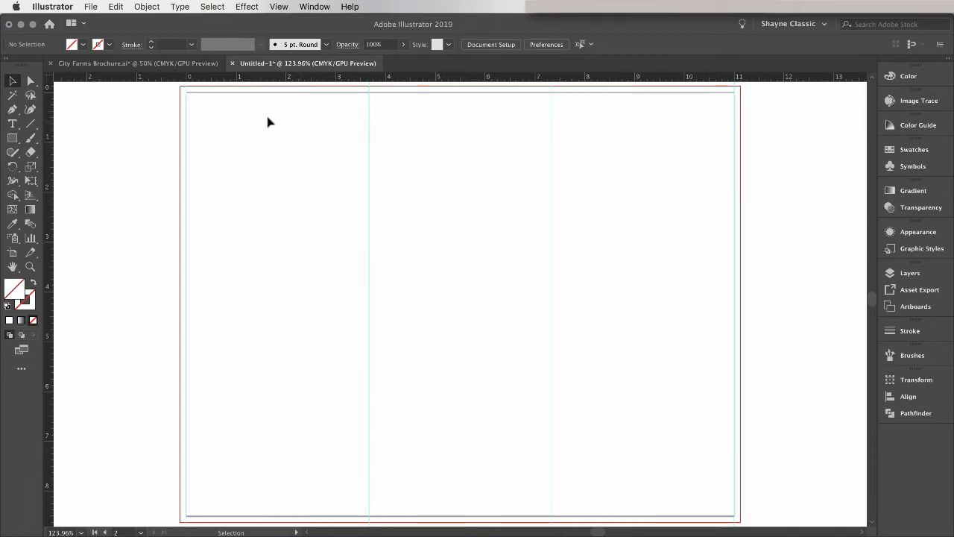
click(200, 112)
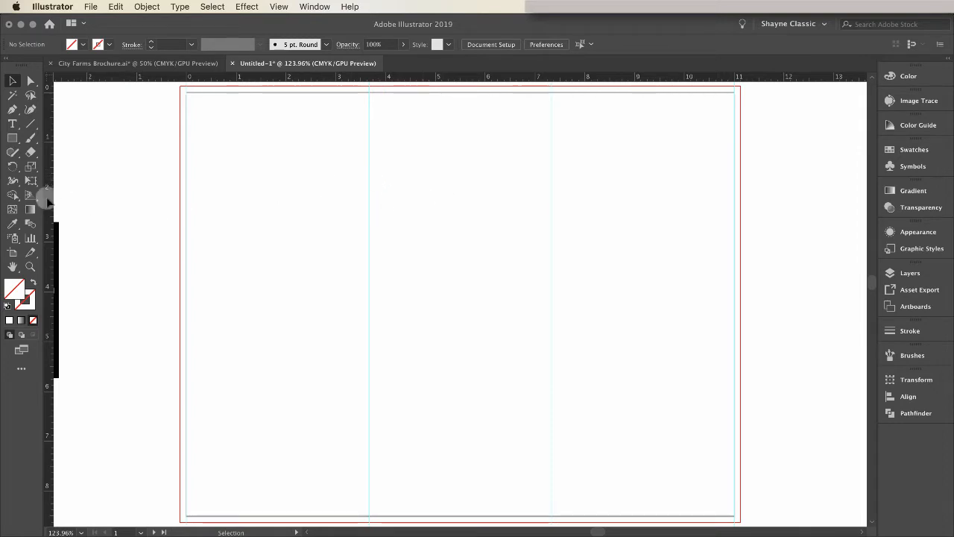
drag(49, 193, 210, 195)
drag(50, 224, 350, 229)
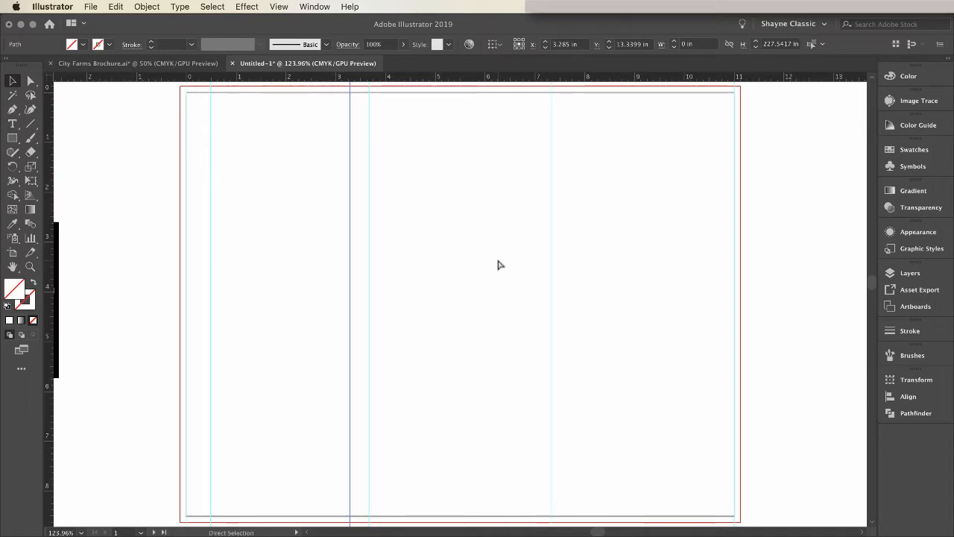
key(super+z)
key(super+z)
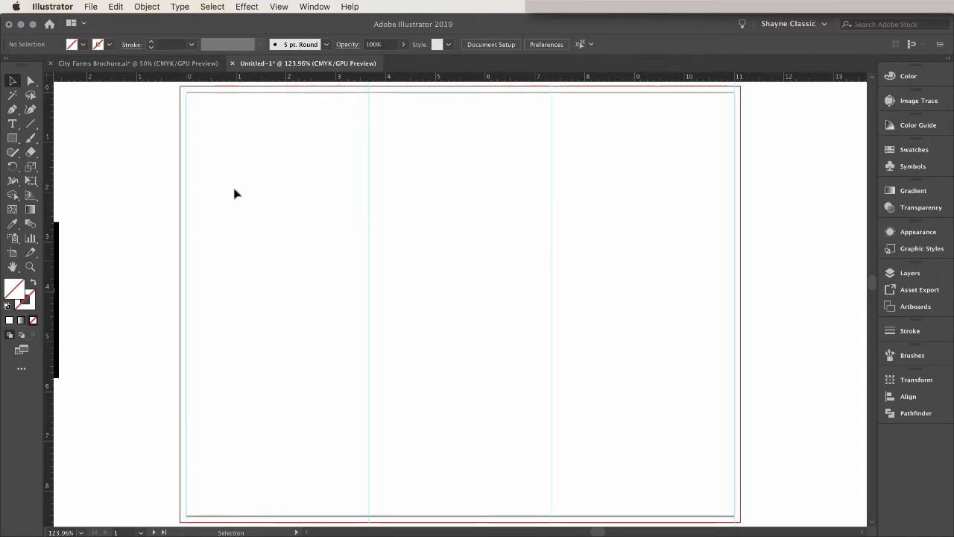
- Draw an area type frame about 11.28 by 8.78 in across the first artboard, from bleed corner to bleed corner
click(12, 123)
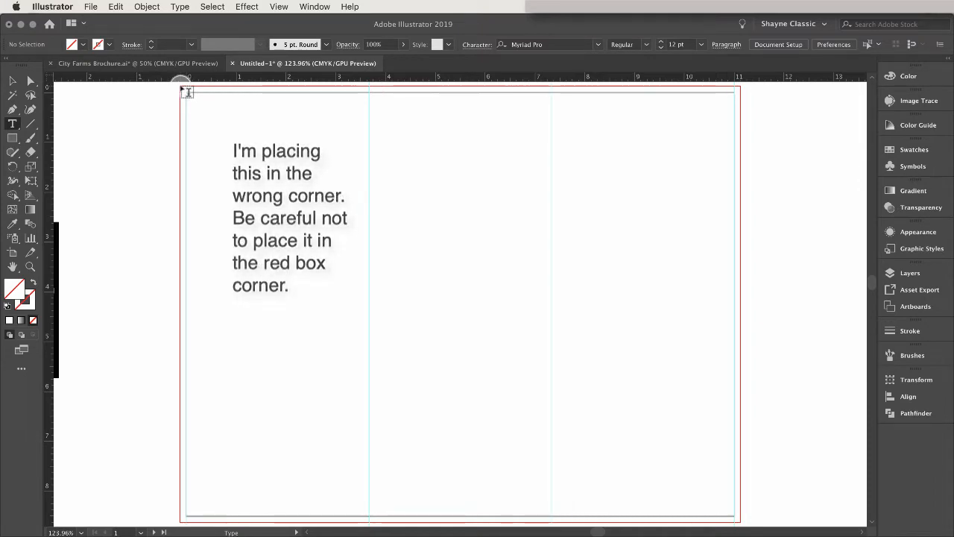
drag(186, 91, 744, 526)
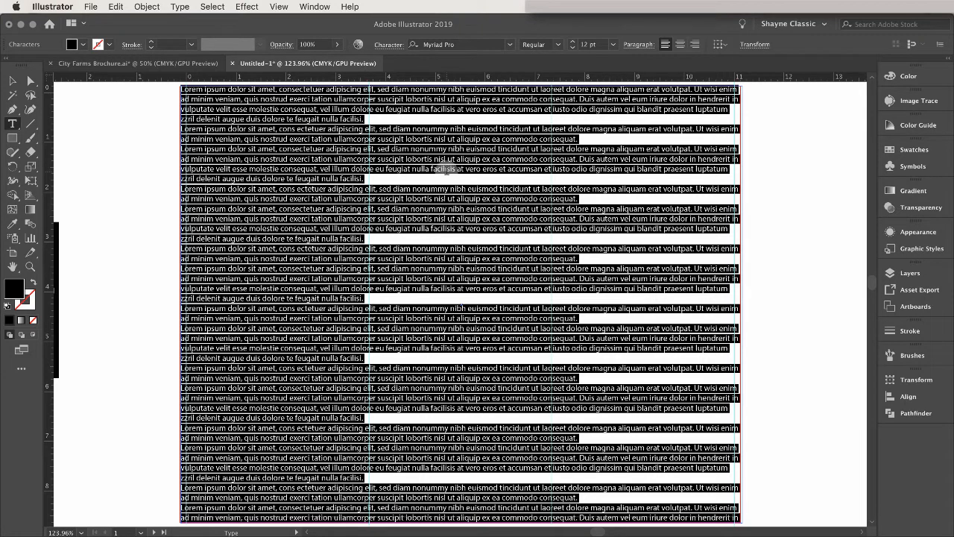
- Split the area type frame on the first artboard into 3 columns in Area Type Options, with the preview turned on
key(super+minus)
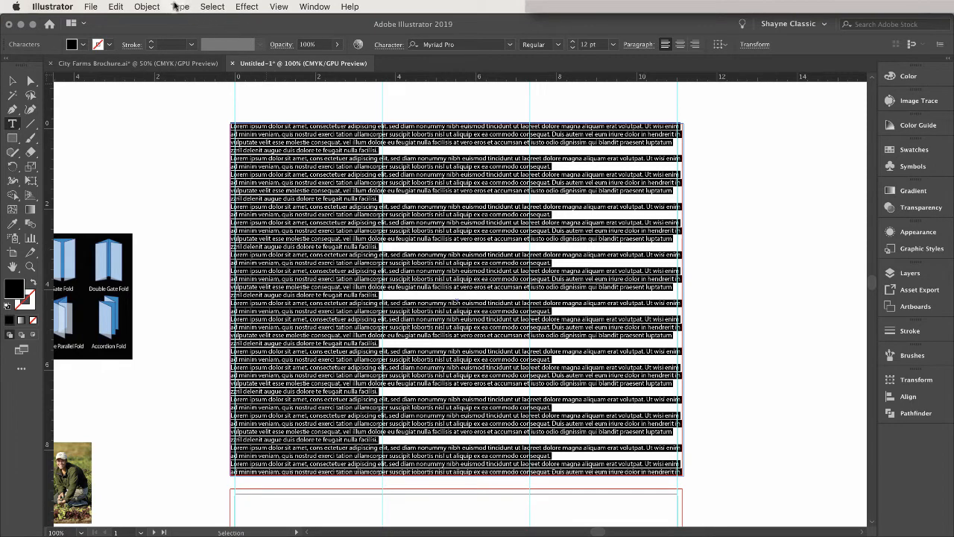
click(175, 6)
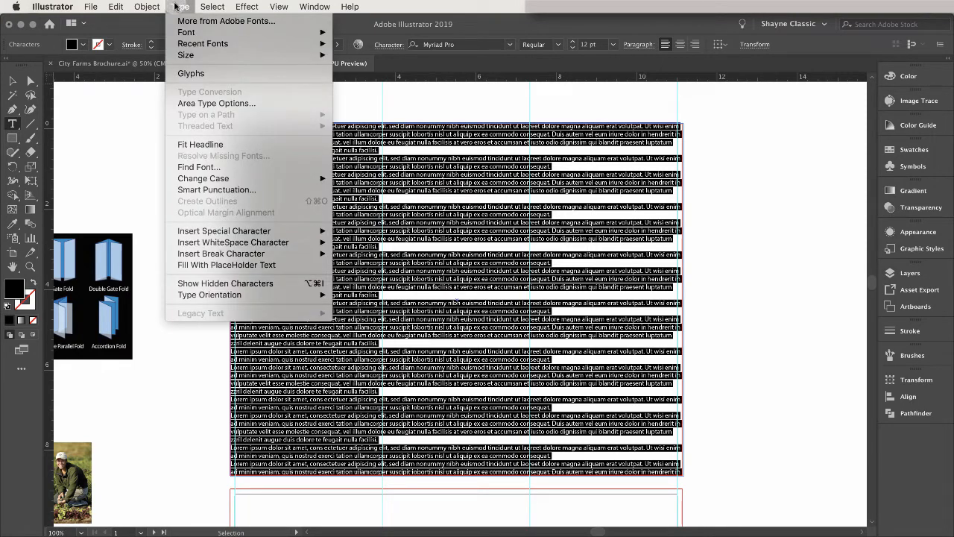
click(191, 104)
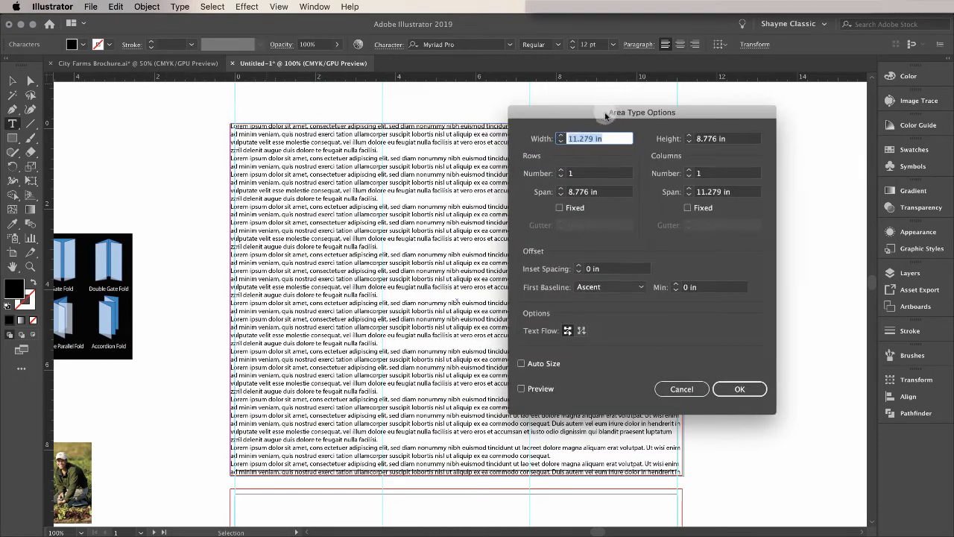
drag(590, 107, 680, 91)
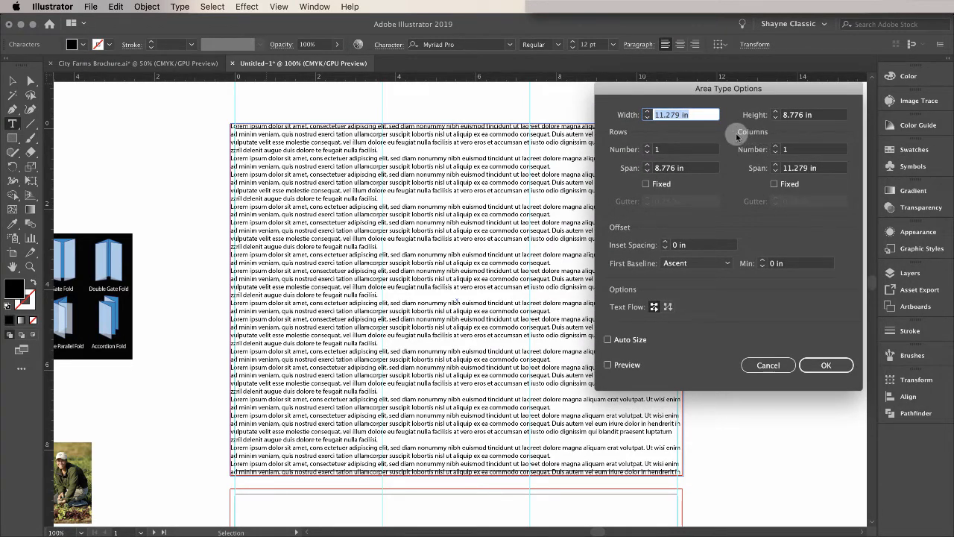
click(776, 147)
click(776, 147)
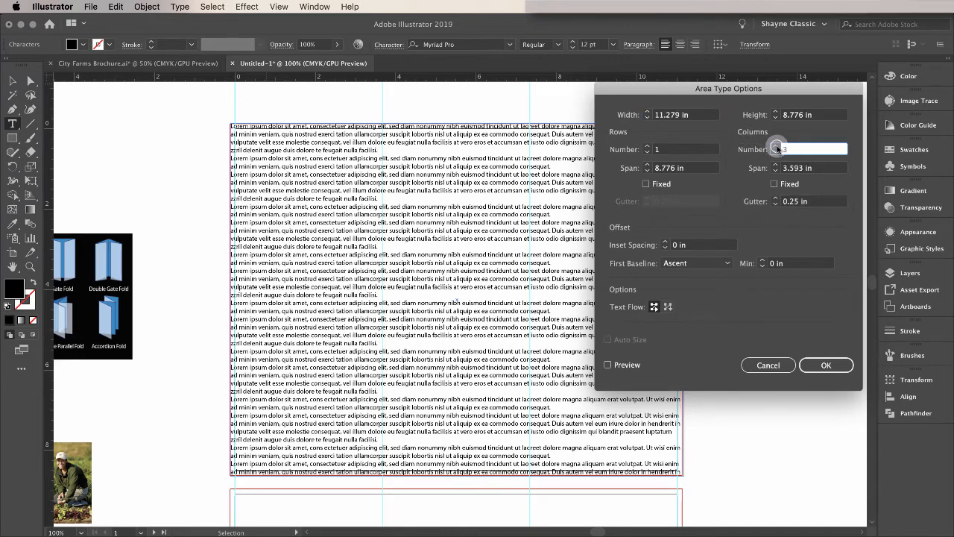
click(608, 365)
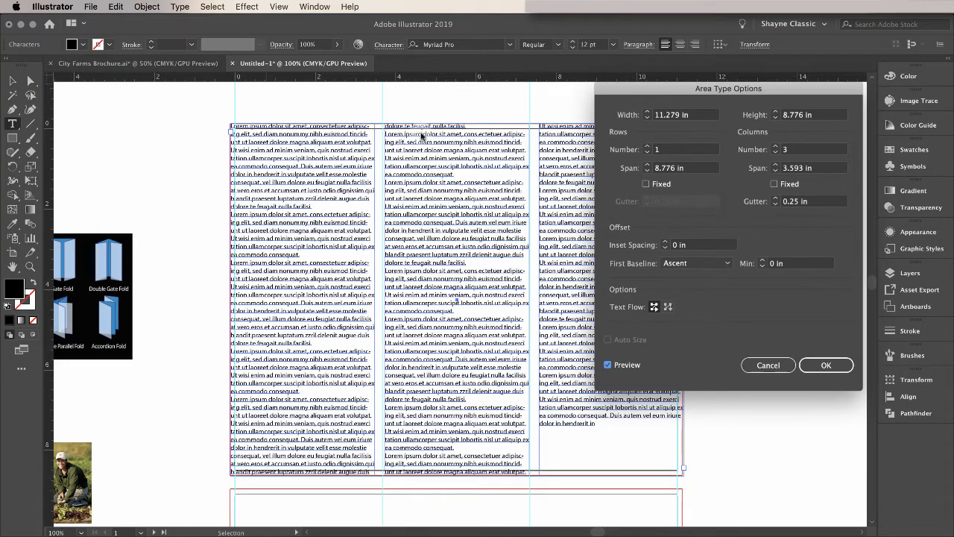
- Set the text frame's inset spacing to 0.5 in
click(665, 241)
click(665, 241)
click(666, 241)
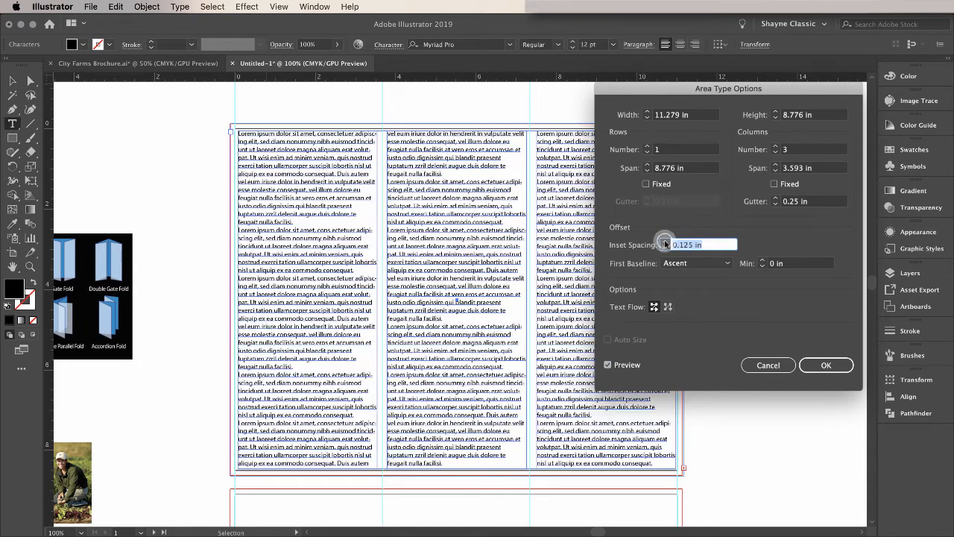
click(665, 242)
click(666, 242)
click(666, 241)
click(665, 241)
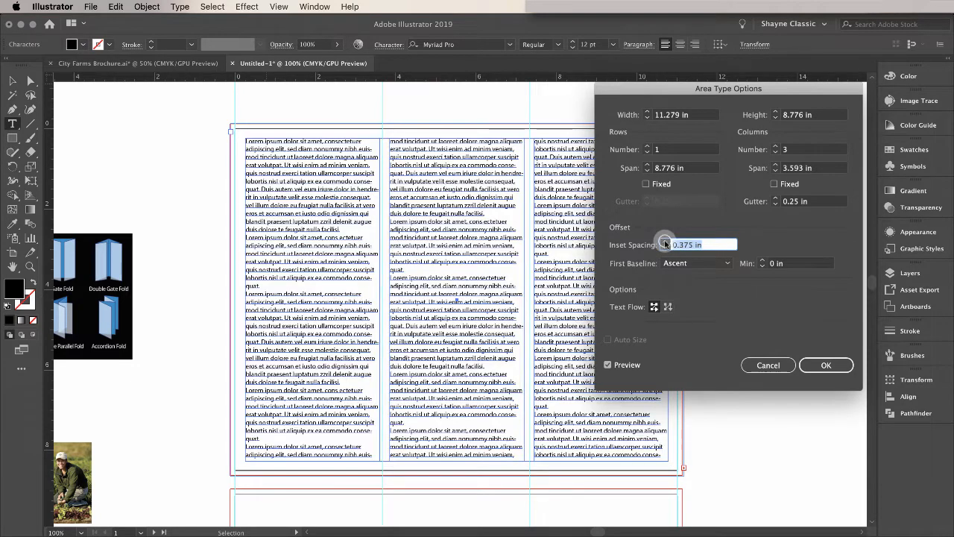
click(666, 242)
click(665, 241)
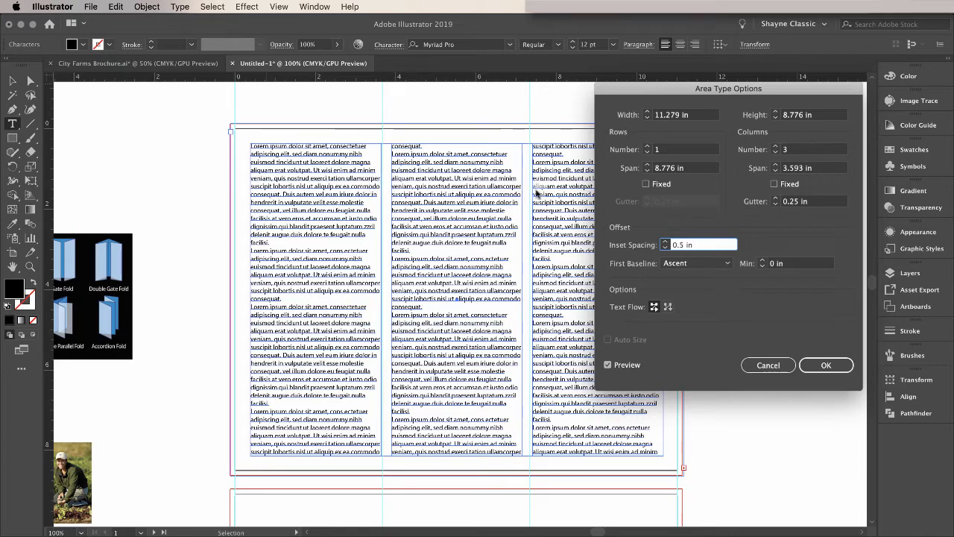
- Set the gutter between the text columns to 1 in and apply the area type options
click(775, 199)
click(775, 199)
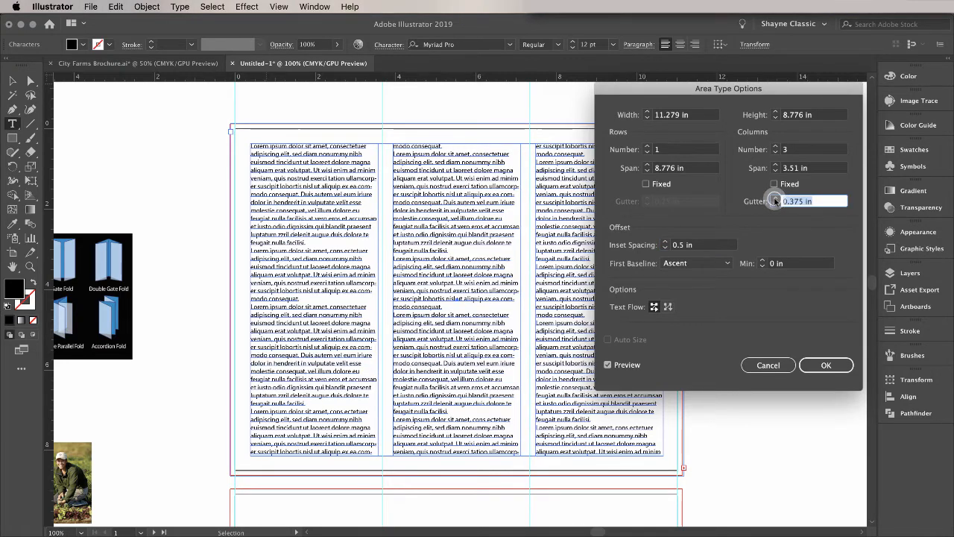
click(775, 199)
click(775, 199)
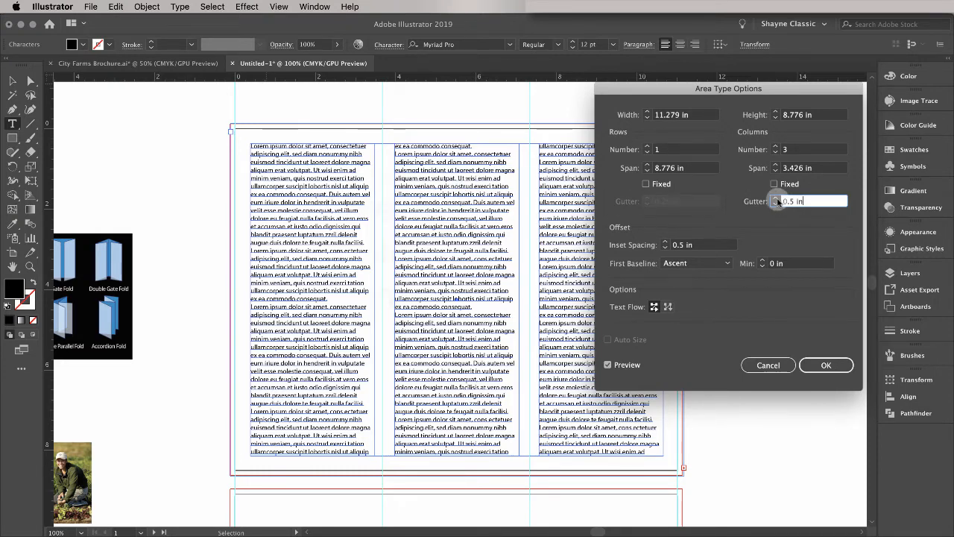
click(776, 198)
click(776, 198)
click(775, 198)
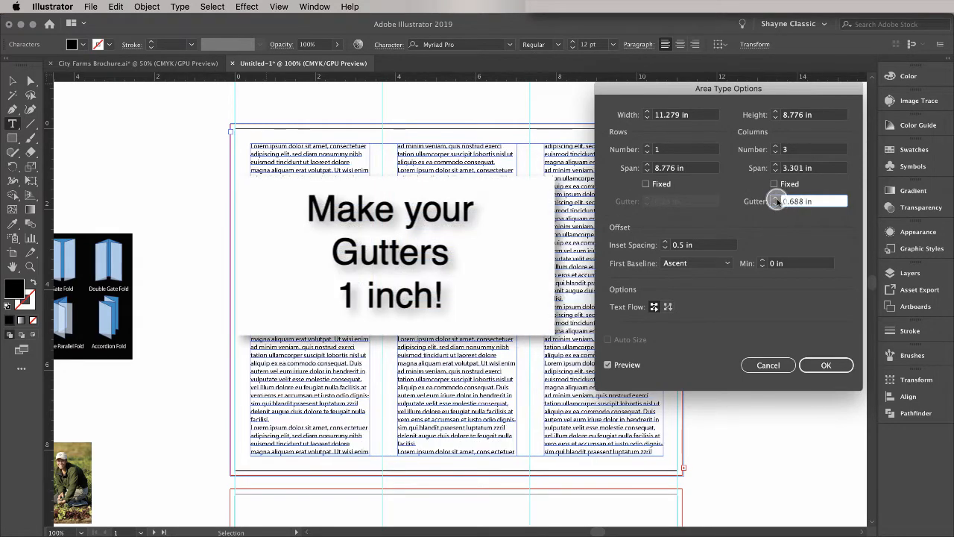
click(775, 197)
click(776, 197)
click(776, 197)
click(776, 197)
click(776, 197)
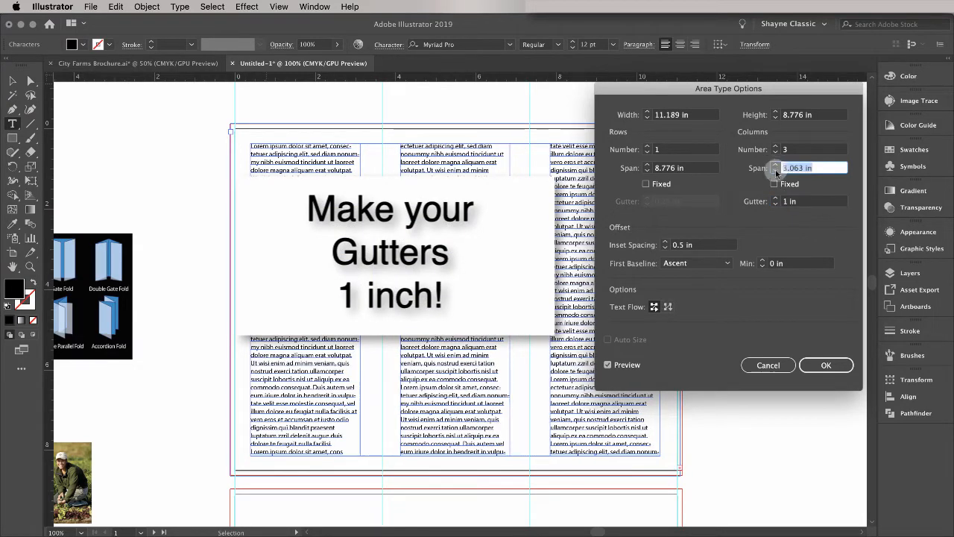
click(827, 365)
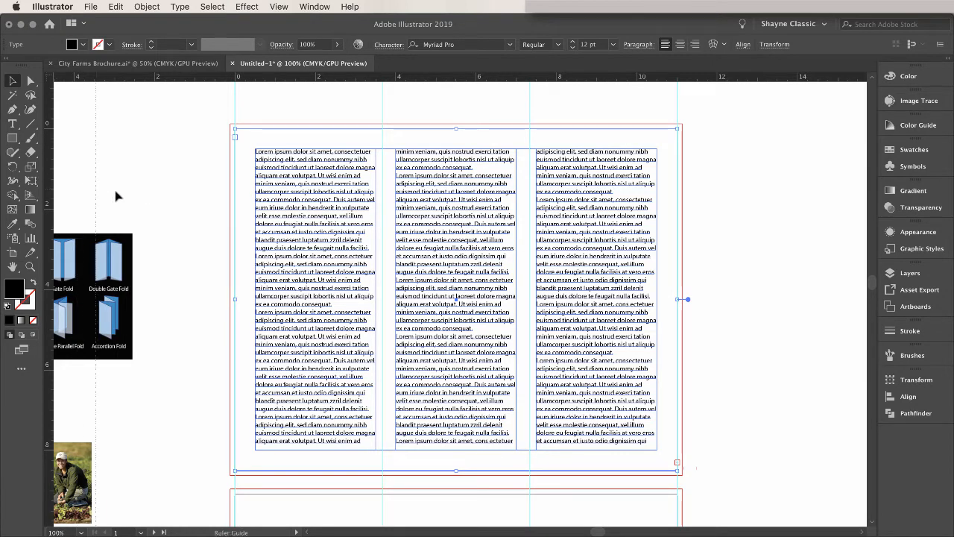
- Place vertical guides on all column edges, from about 0.51 to 10.49 in, and horizontal guides at the text's upper and lower edges
drag(201, 203, 255, 203)
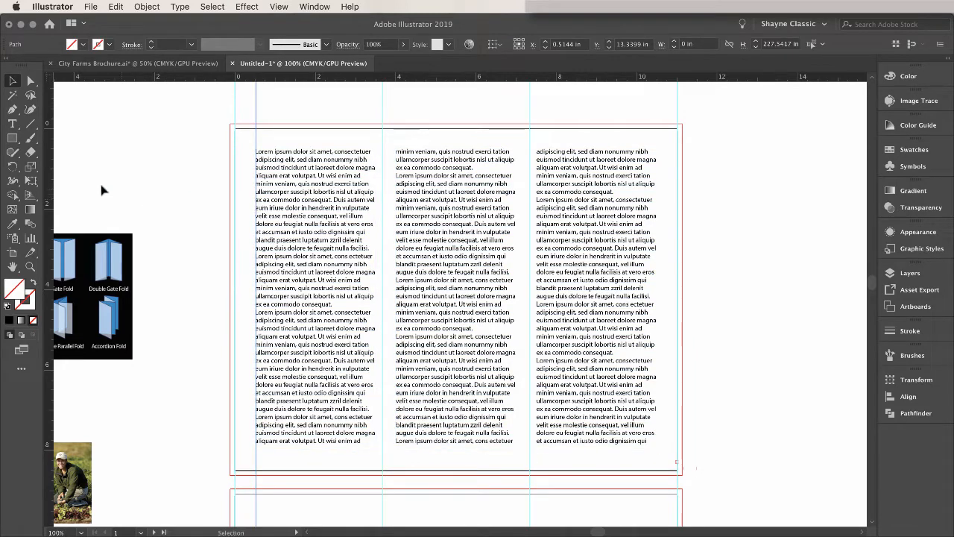
drag(49, 190, 657, 250)
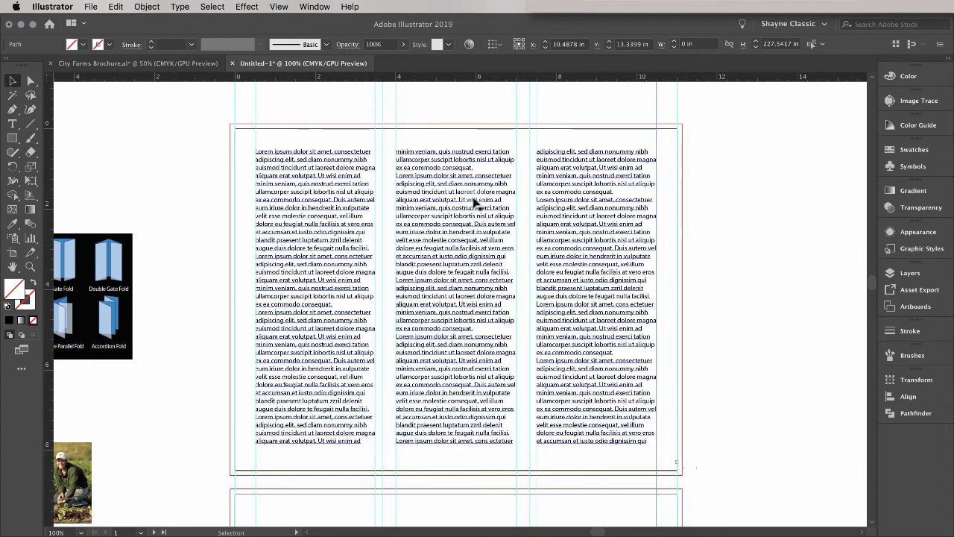
drag(466, 77, 467, 149)
drag(458, 77, 462, 445)
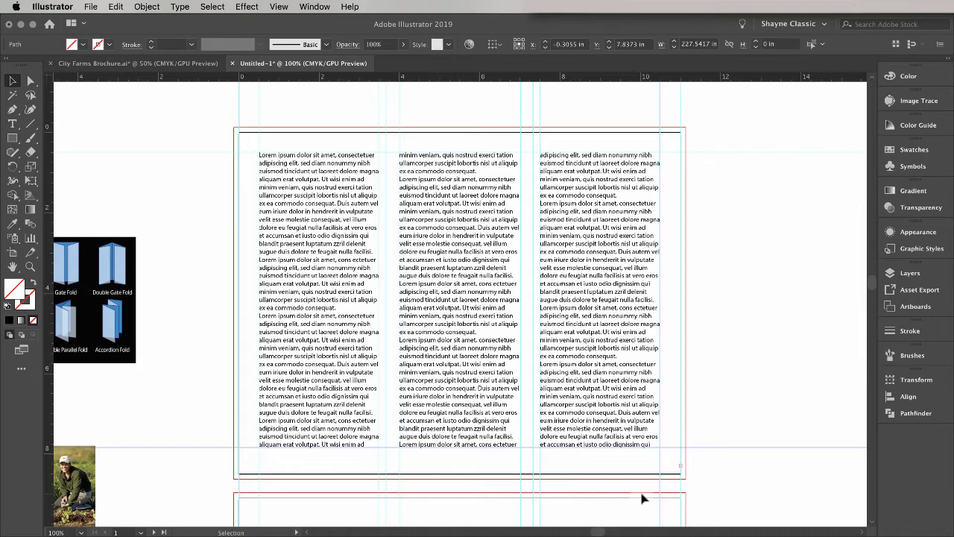
- Duplicate the three-column text frame onto the second artboard and add horizontal margin guides at its text's upper and lower edges, the latter at about Y 16.96 in
key(super+minus)
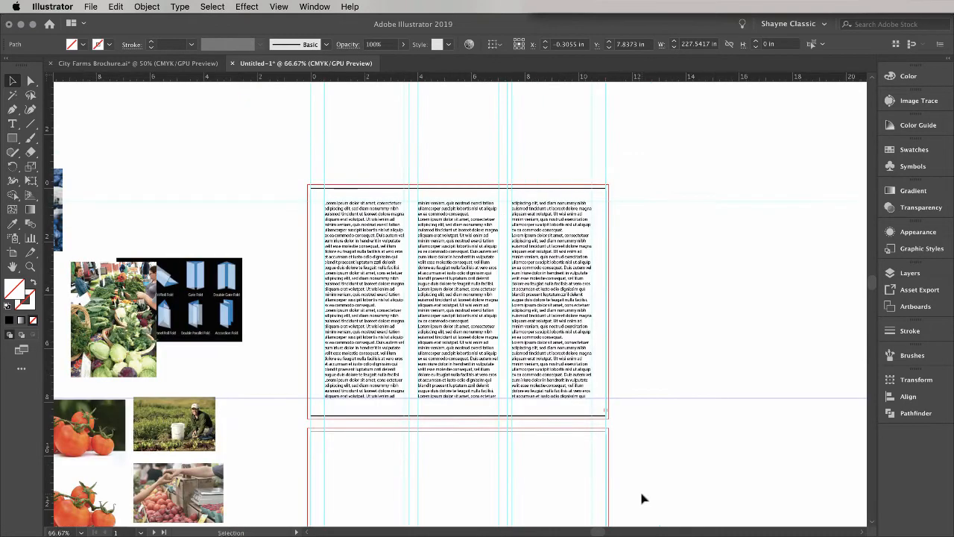
drag(511, 462, 511, 346)
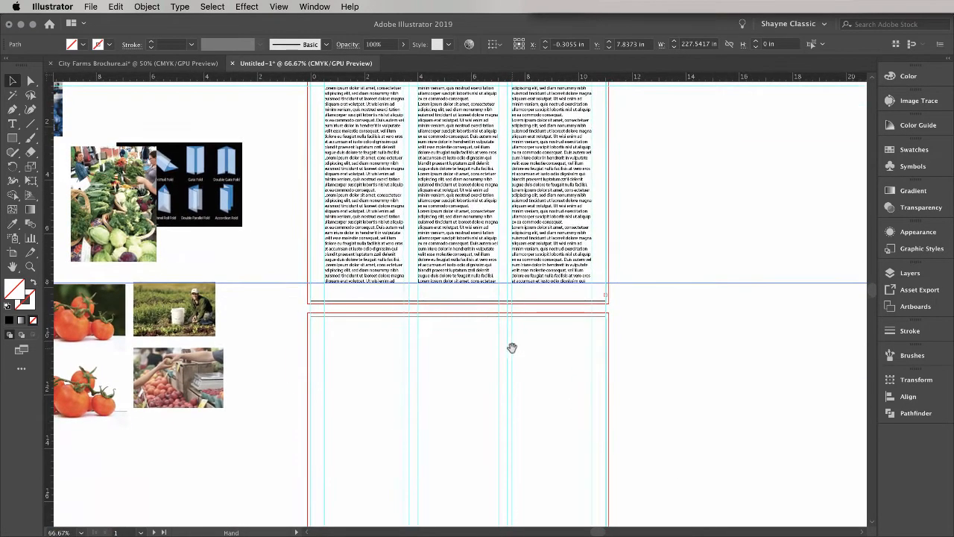
click(464, 160)
drag(464, 160, 455, 403)
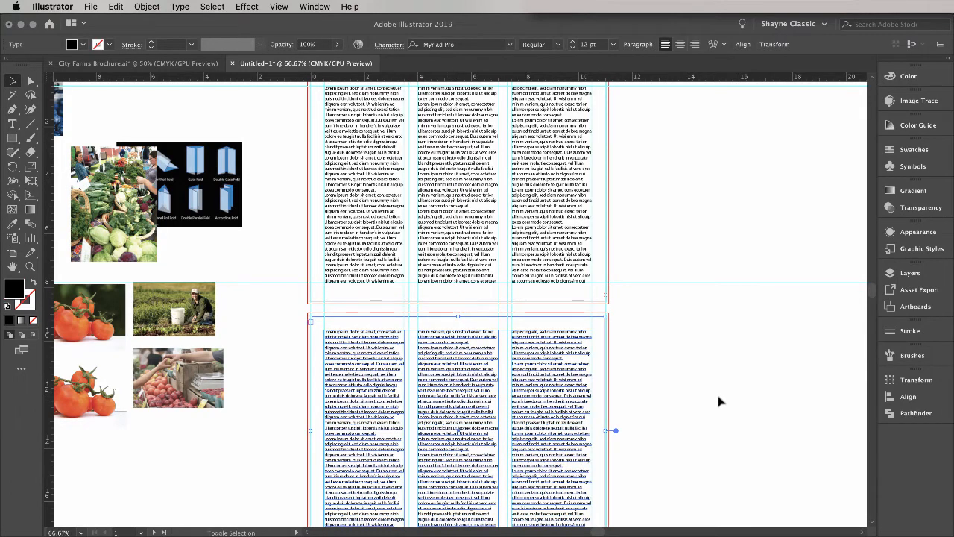
scroll(717, 393, down, 3)
drag(498, 78, 485, 420)
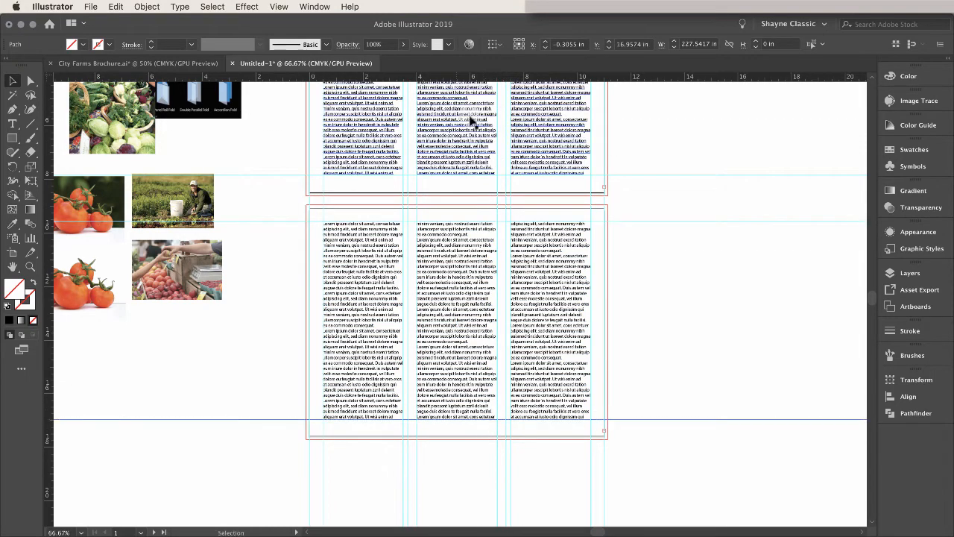
- Delete the placeholder text frames from both artboards, keeping the guides
key(super+minus)
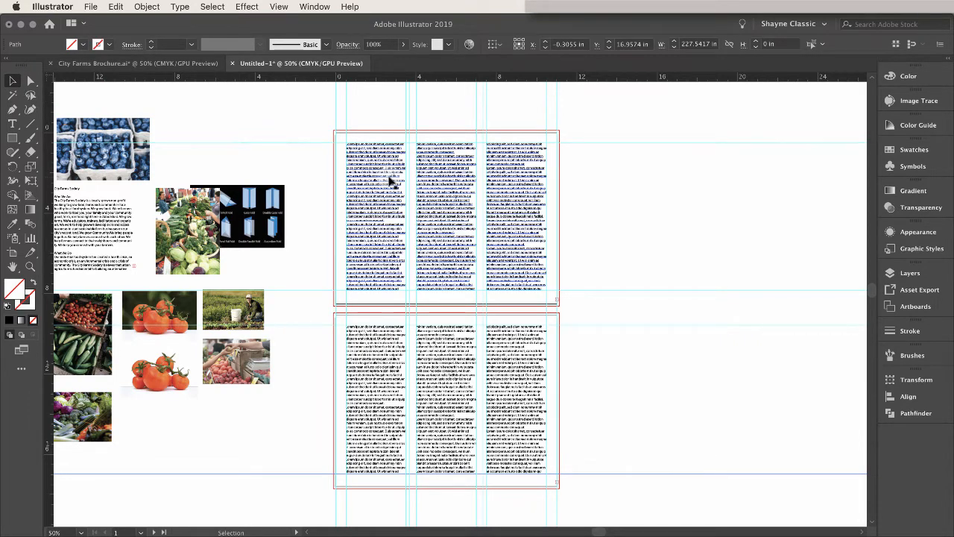
click(390, 180)
key(Delete)
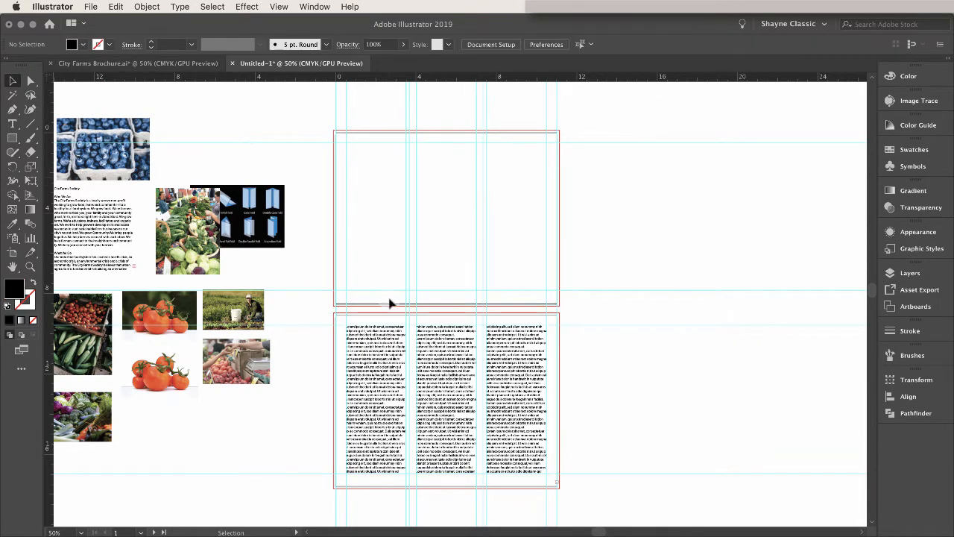
click(379, 340)
key(Delete)
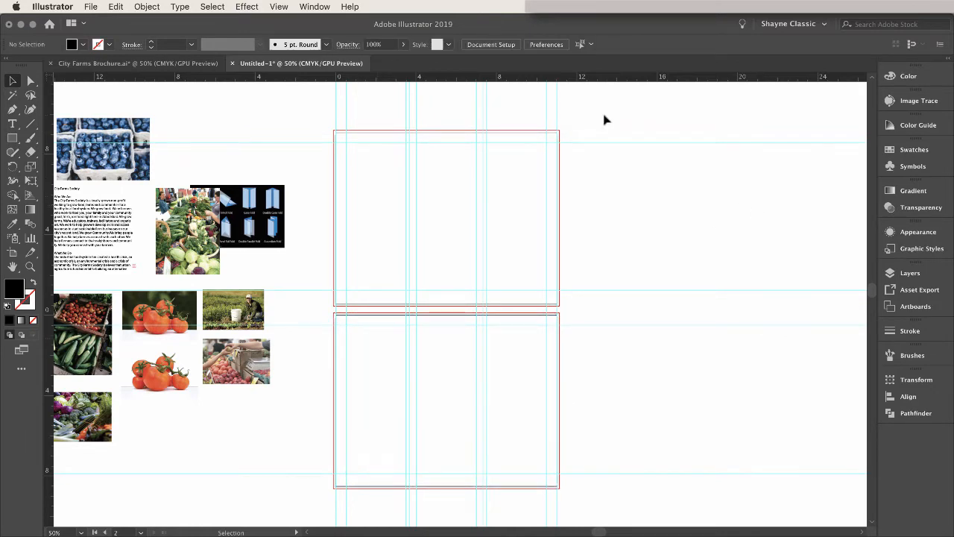
- Switch to the City Farms Brochure.ai document and examine the green panel's and logo's colors alongside the document's swatches
key(ctrl+Tab)
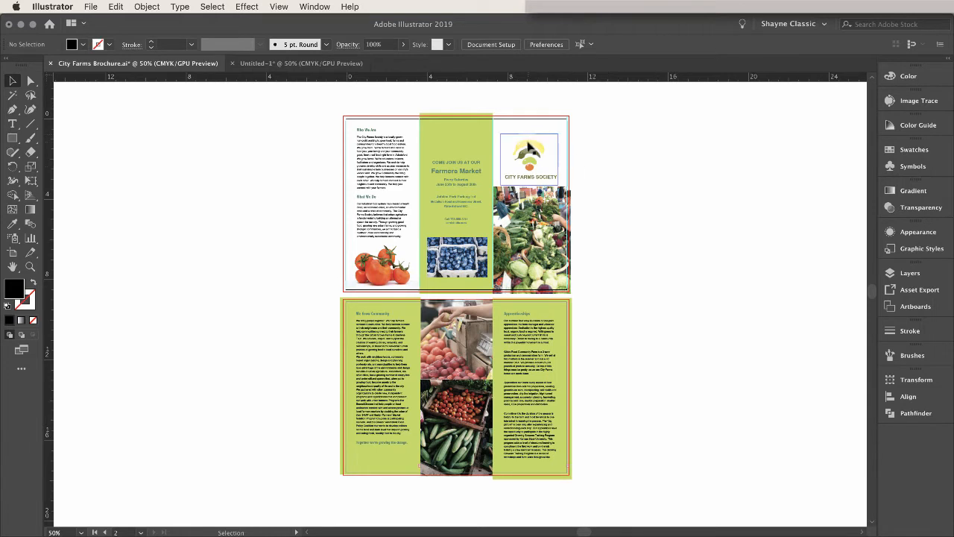
click(494, 170)
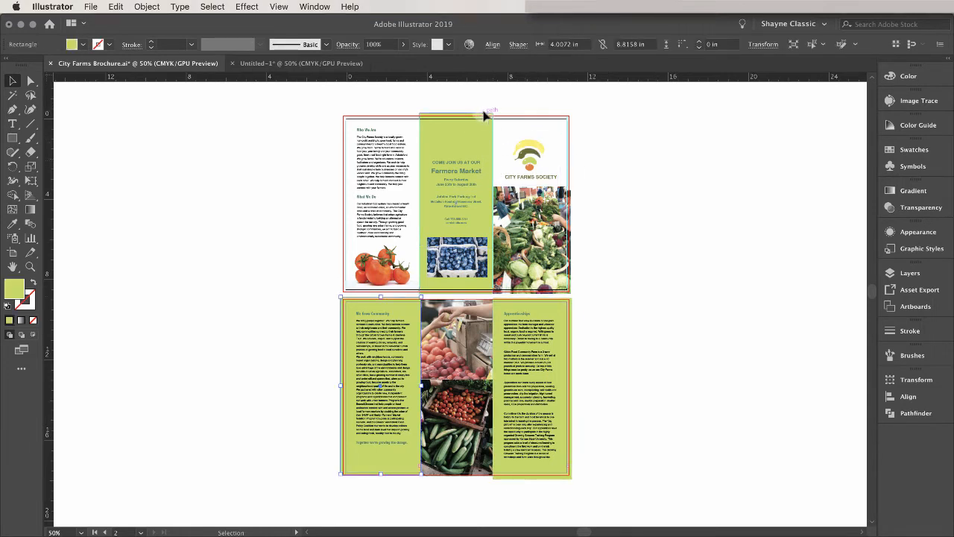
click(485, 117)
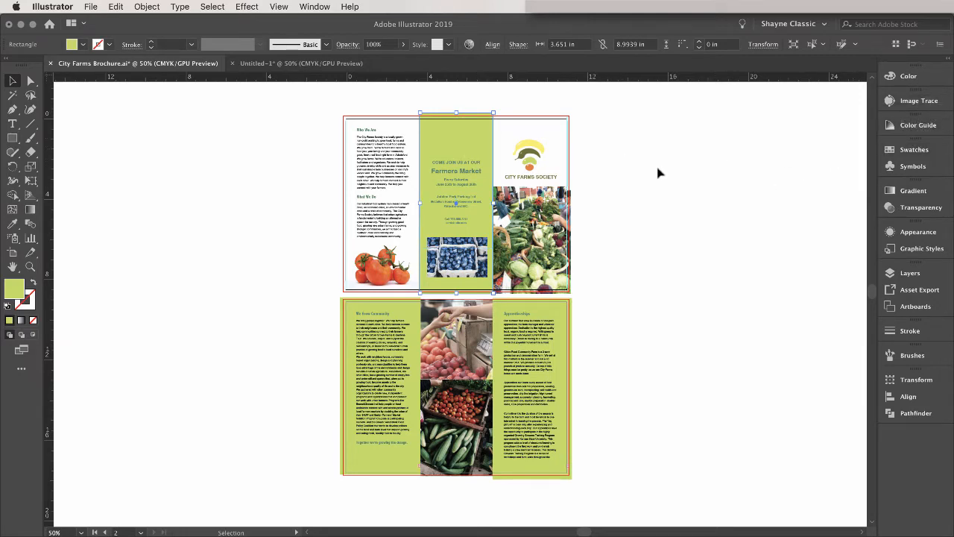
click(911, 149)
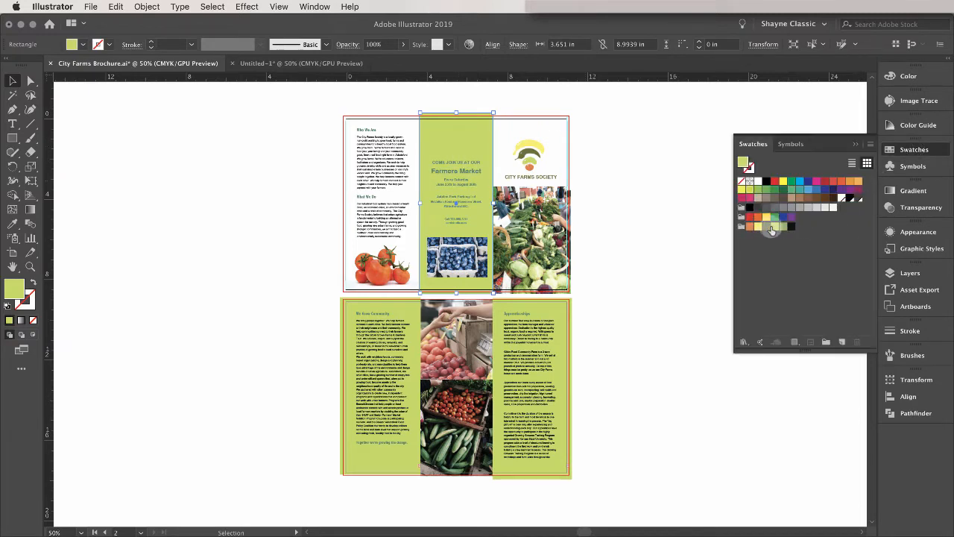
click(538, 157)
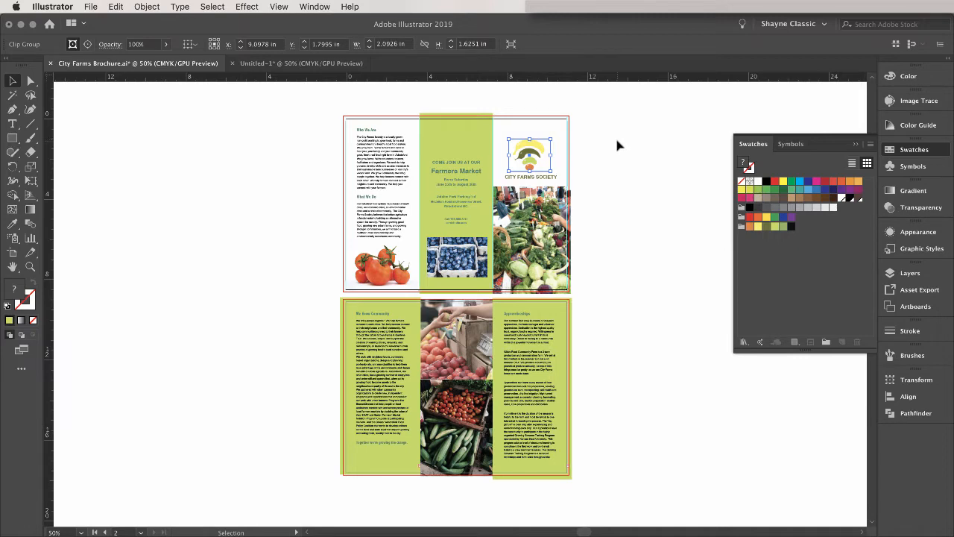
- Compare the swatches of the untitled document with those of City Farms Brochure.ai
click(287, 63)
key(ctrl+Tab)
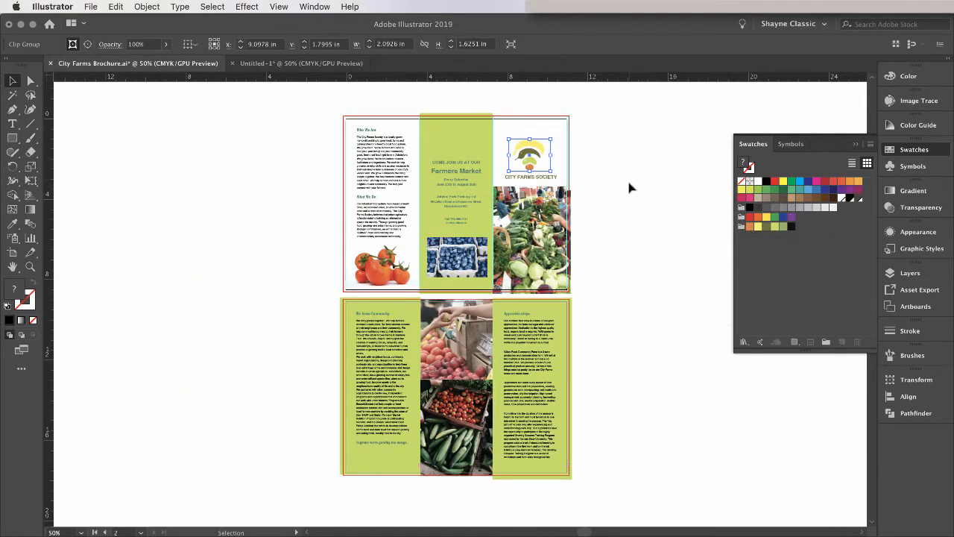
click(307, 63)
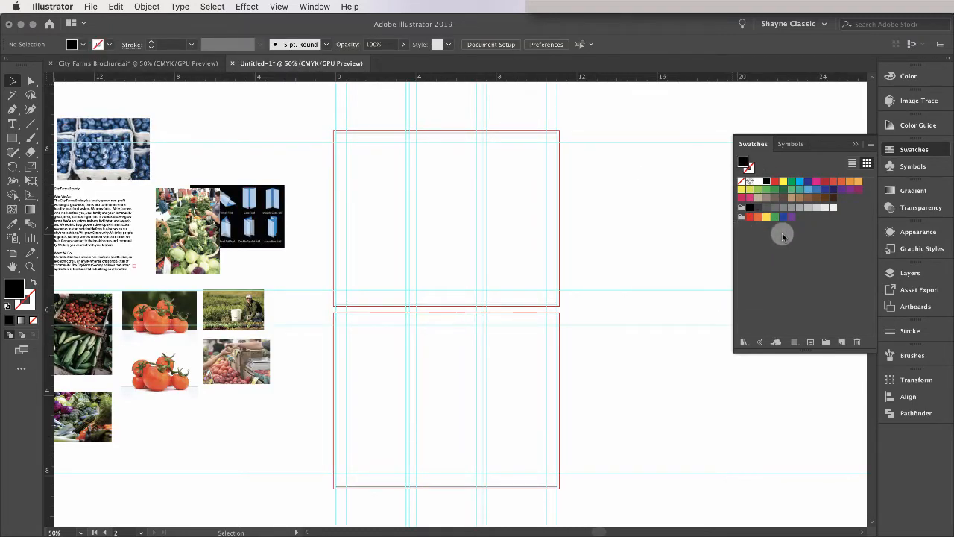
key(ctrl+Tab)
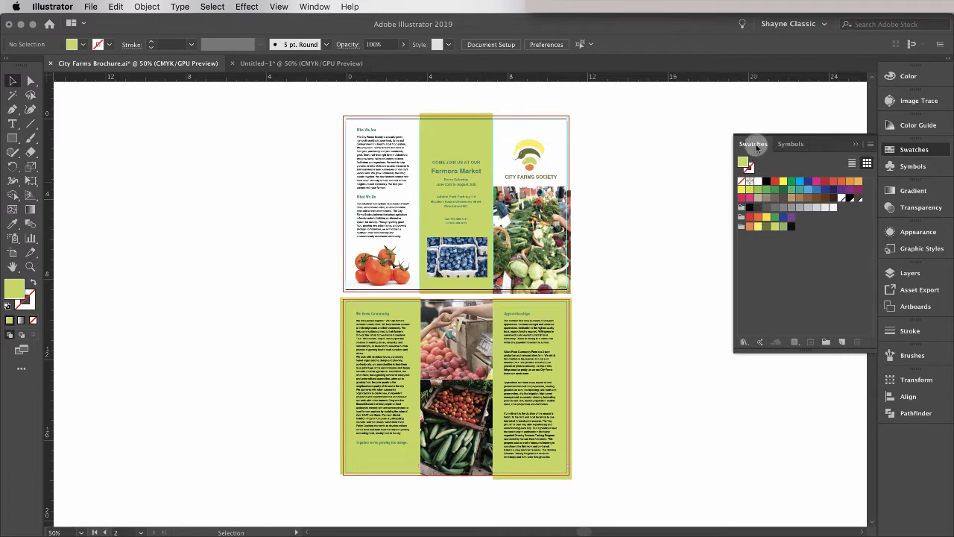
click(871, 143)
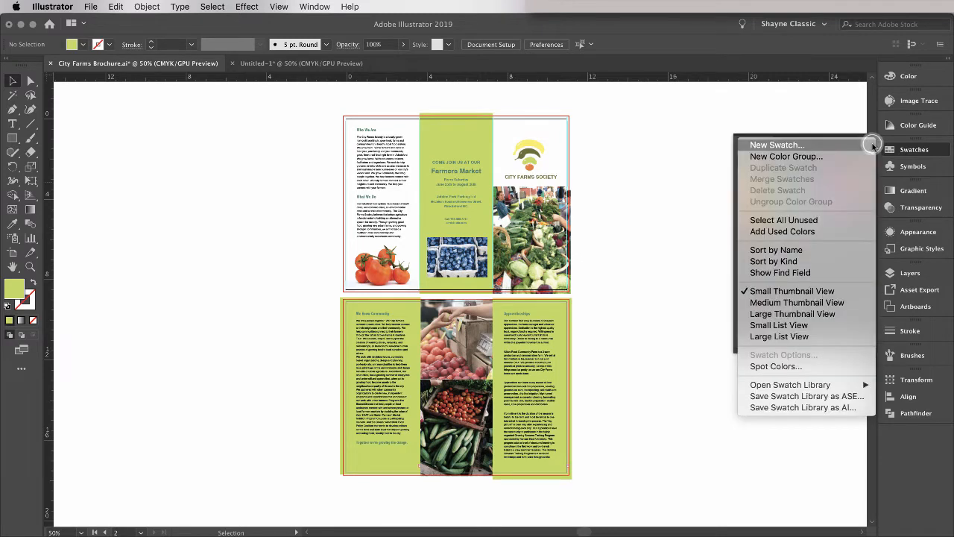
click(826, 409)
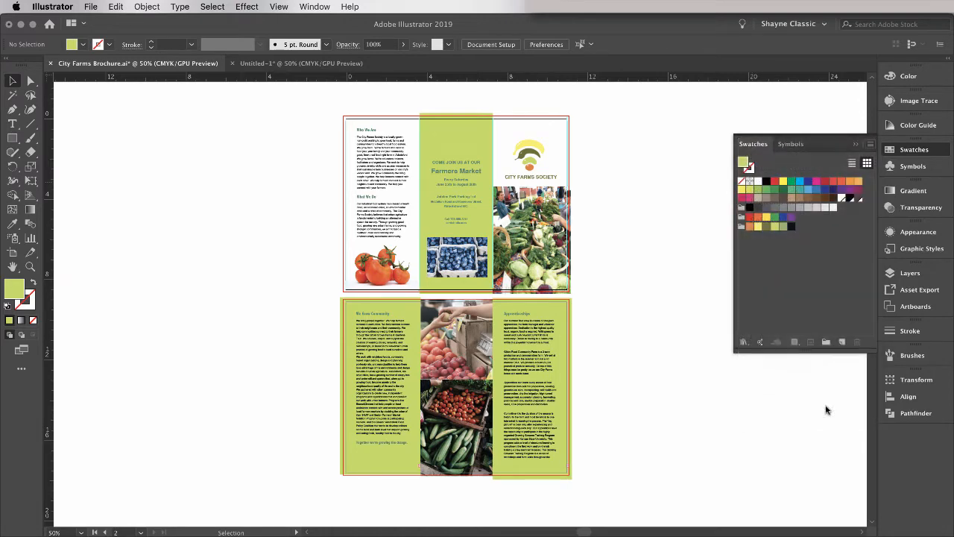
drag(494, 43, 425, 41)
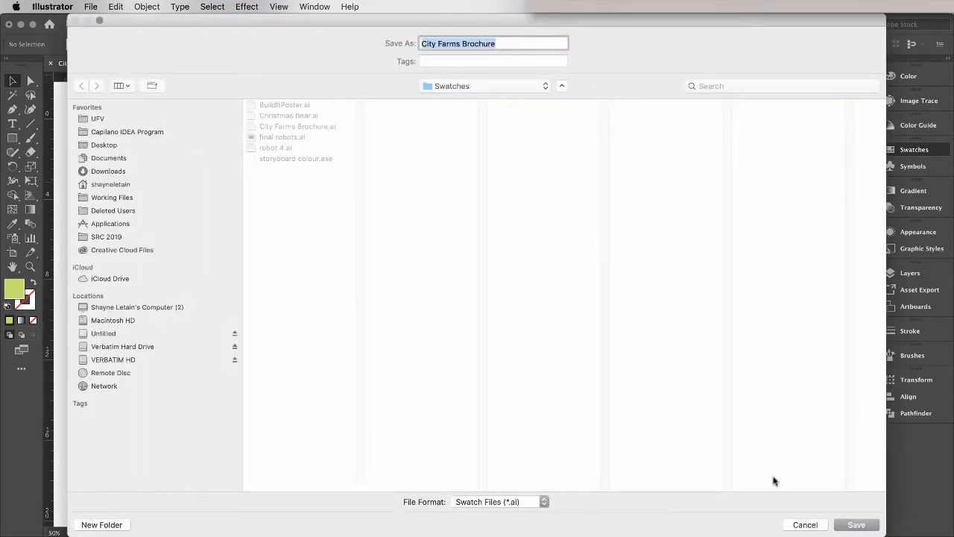
click(805, 525)
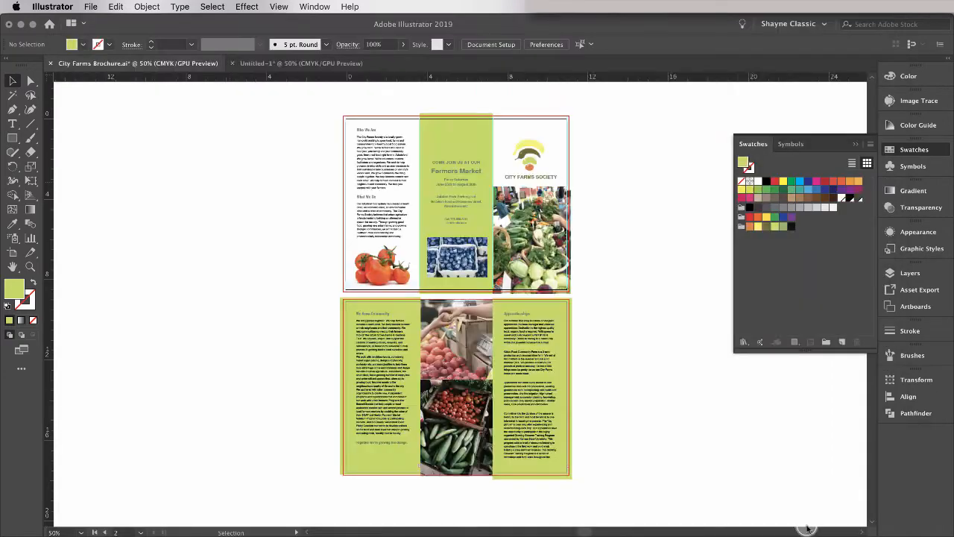
- In the untitled document, load the user-defined City Farms Brochure swatch library and add its Color Group 1 to the document's swatches
click(302, 64)
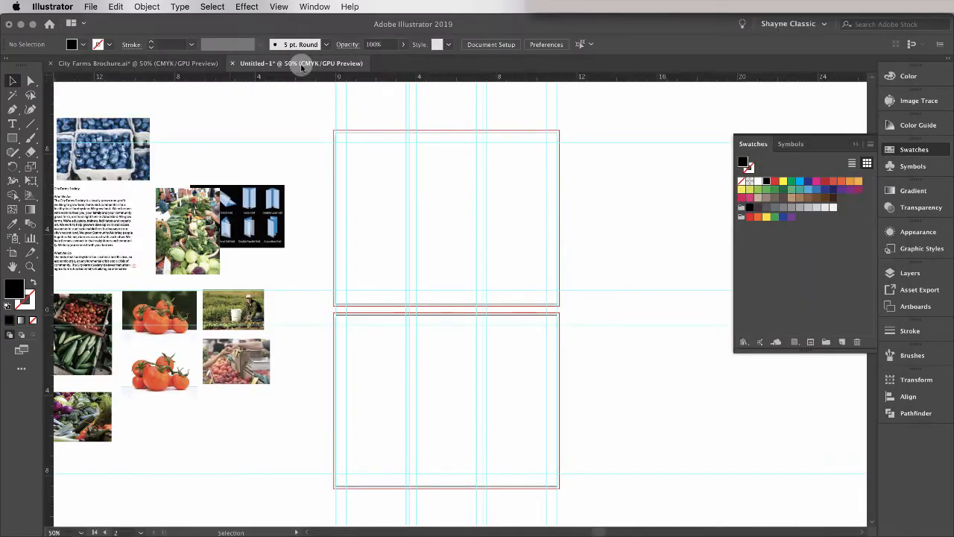
click(869, 145)
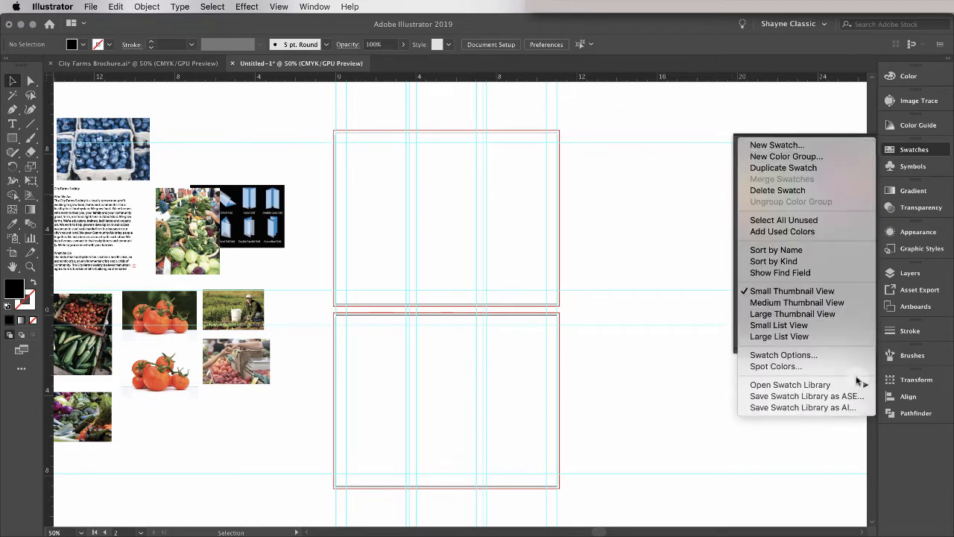
mouse_move(796, 383)
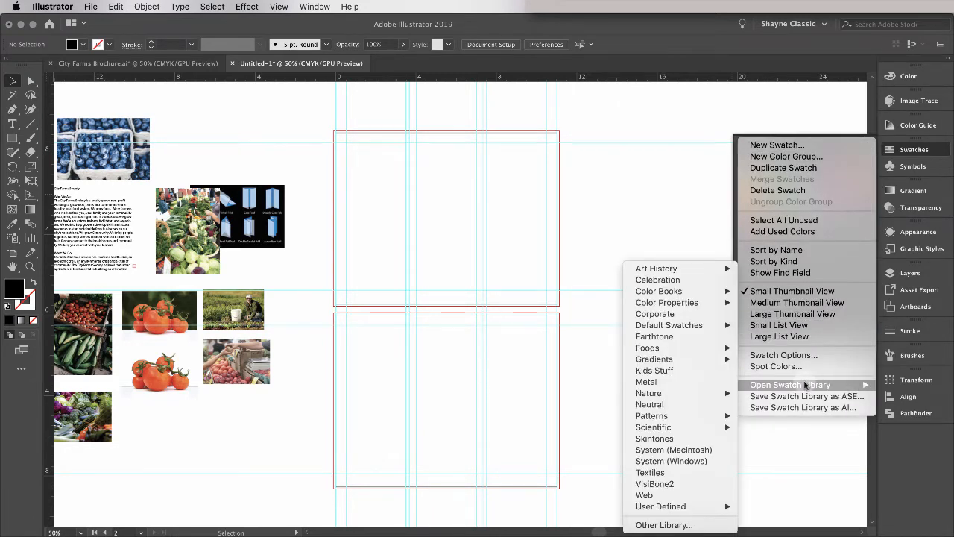
mouse_move(671, 506)
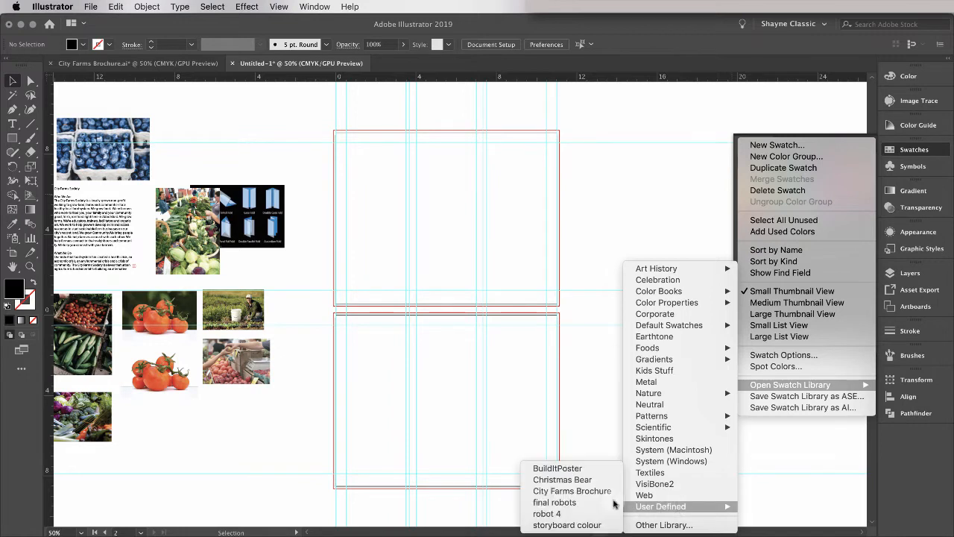
click(567, 490)
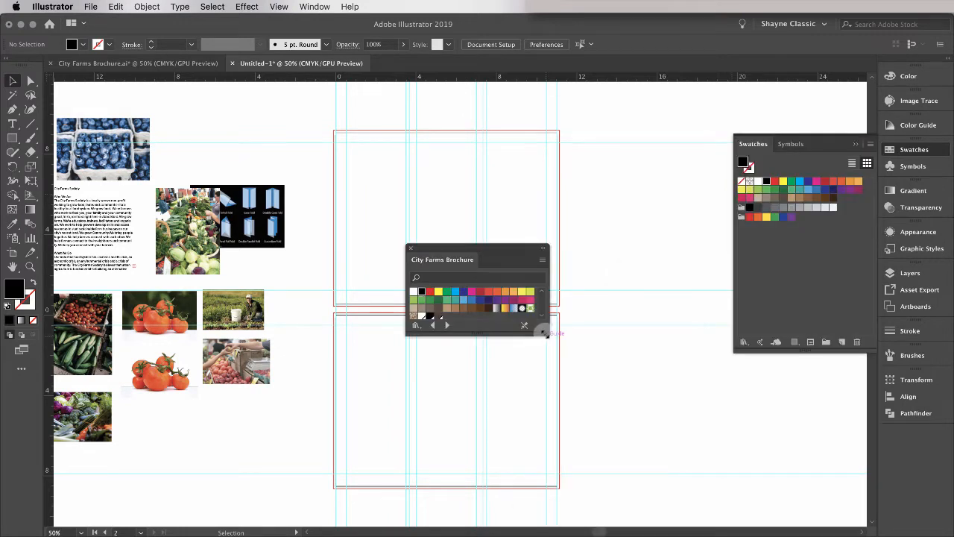
drag(545, 333, 550, 394)
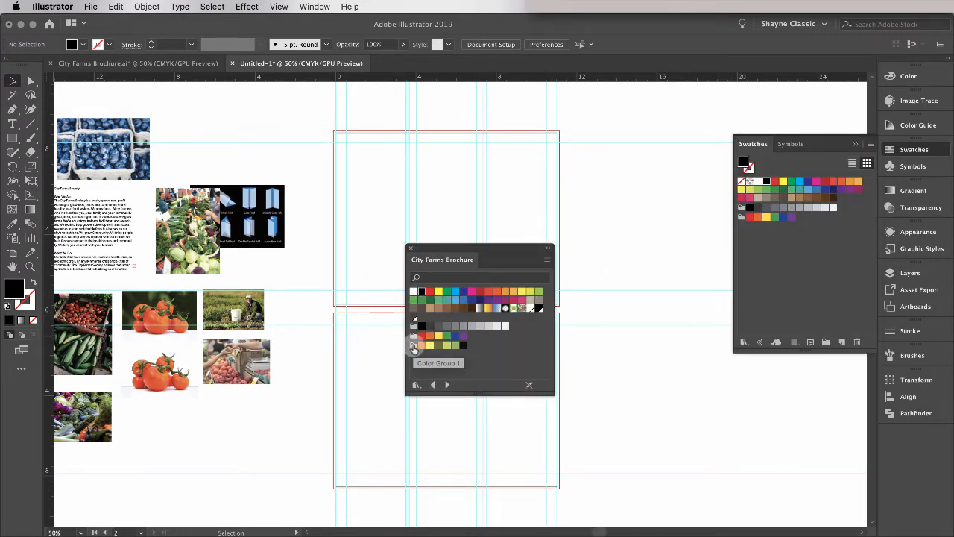
click(413, 346)
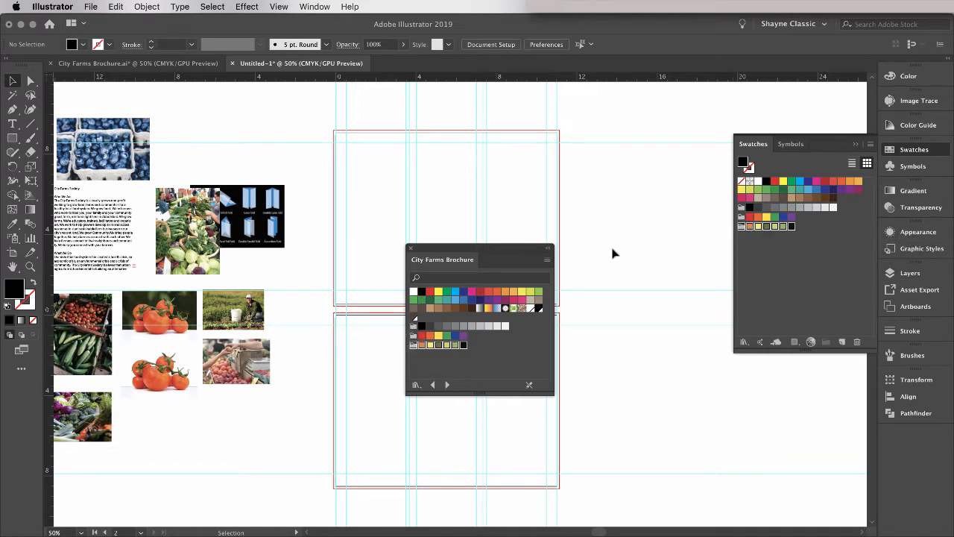
click(410, 248)
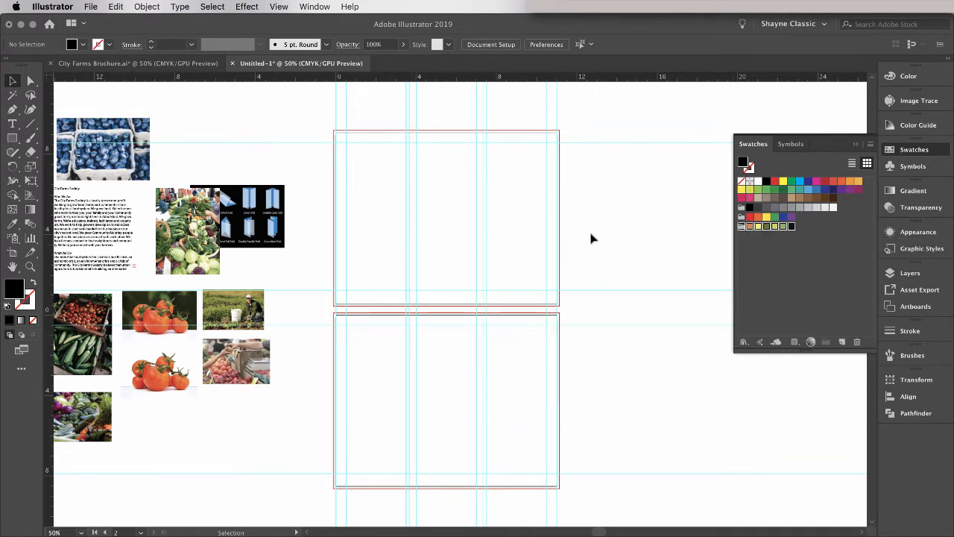
- Add a new layer above Layer 1 and name it "colour blocks"
click(922, 273)
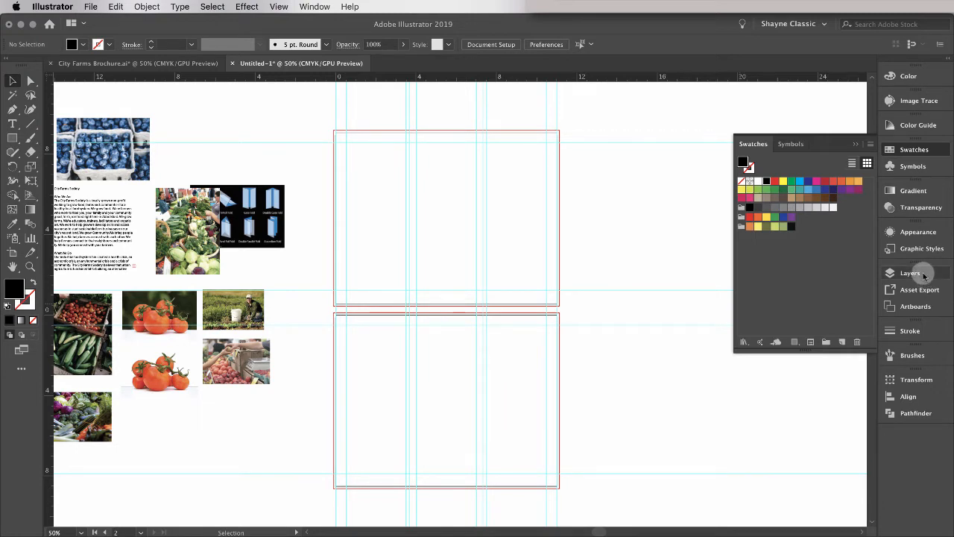
click(913, 276)
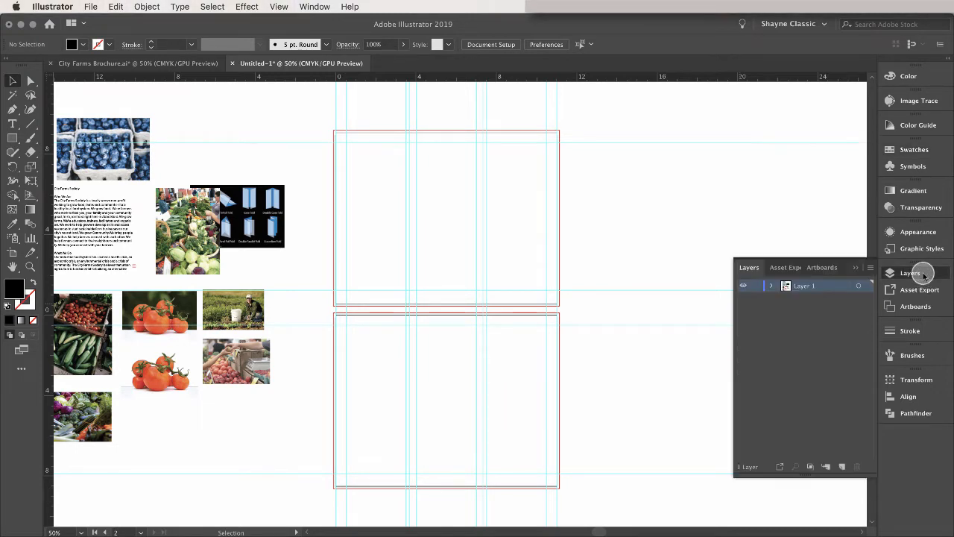
click(842, 467)
double_click(807, 285)
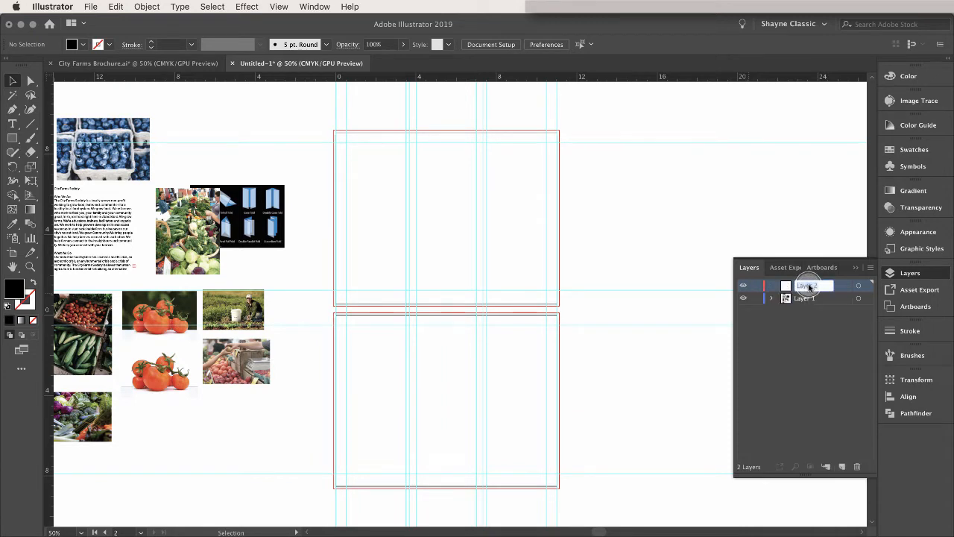
text(colour B)
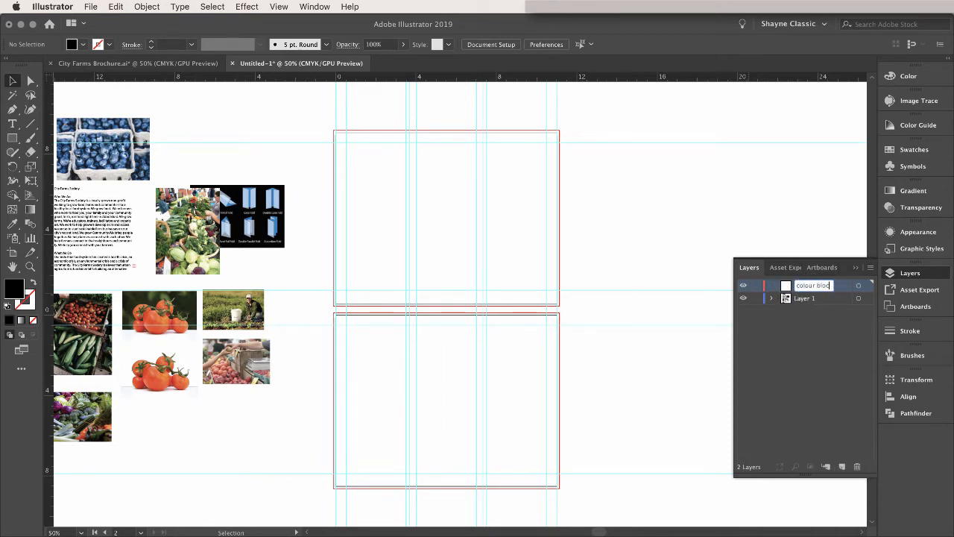
text(locks)
key(Return)
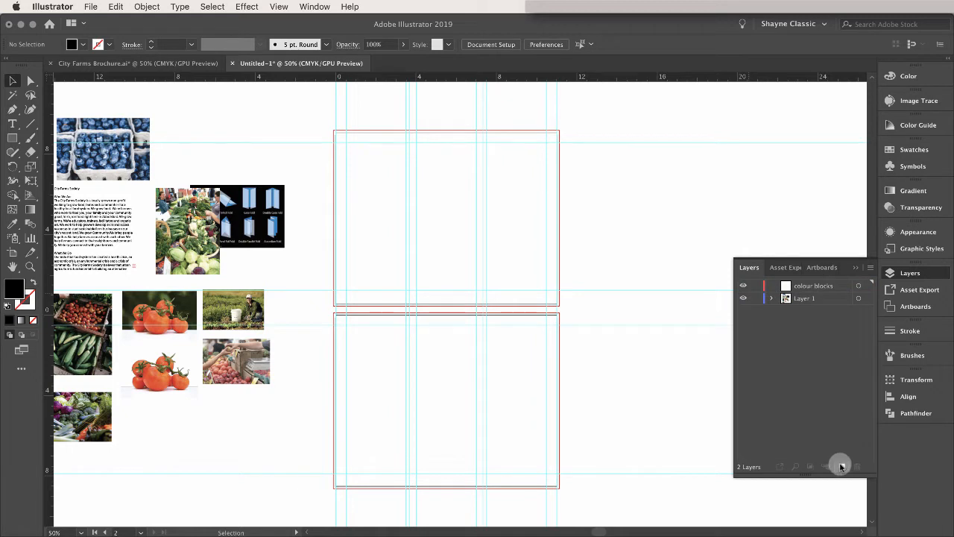
- Add two more layers above the colour blocks layer, naming them "text" and "photos" from lower to upper
click(843, 467)
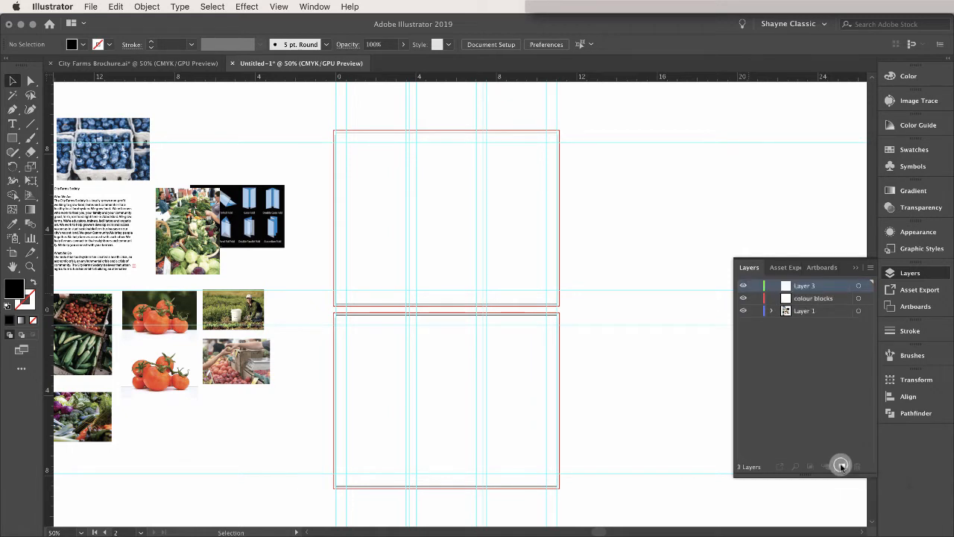
double_click(815, 285)
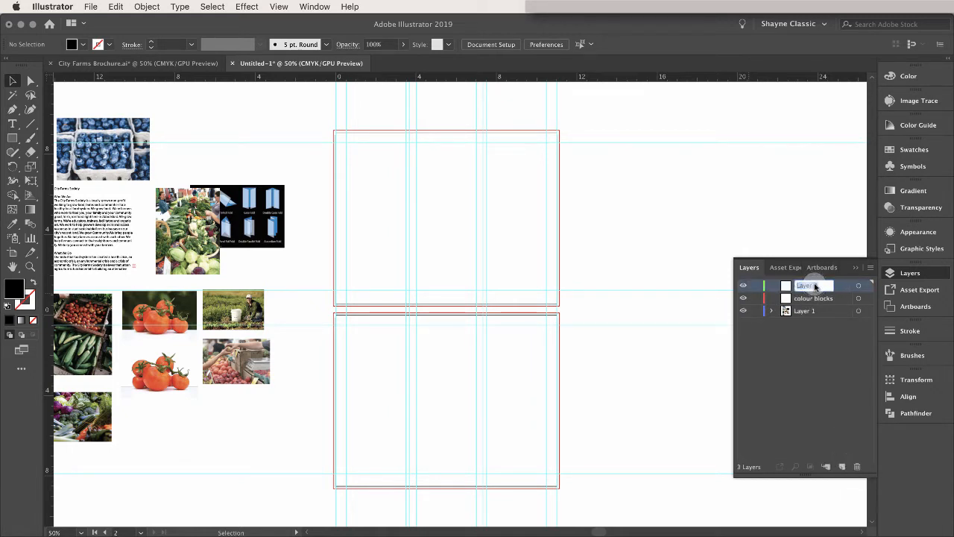
text(text)
key(Return)
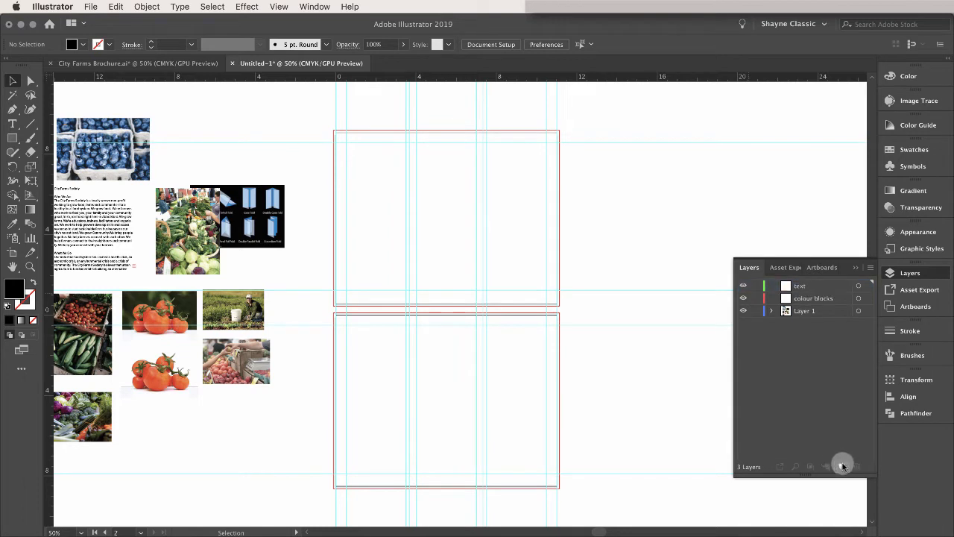
click(842, 468)
double_click(808, 285)
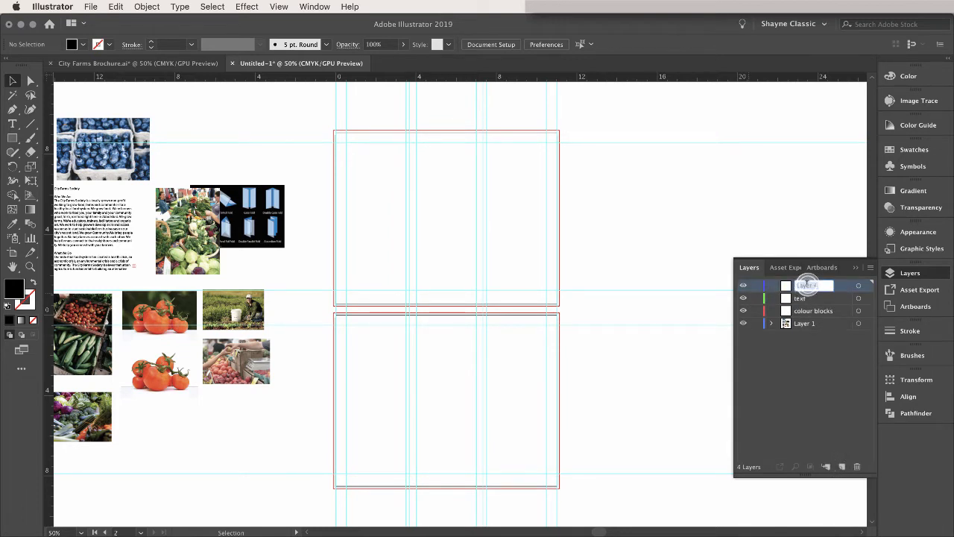
text(photos)
key(Return)
- On the colour blocks layer, draw a 3.6667 by 8.75 in rectangle covering the first artboard's middle panel between the fold guides, out to the bleed
click(826, 313)
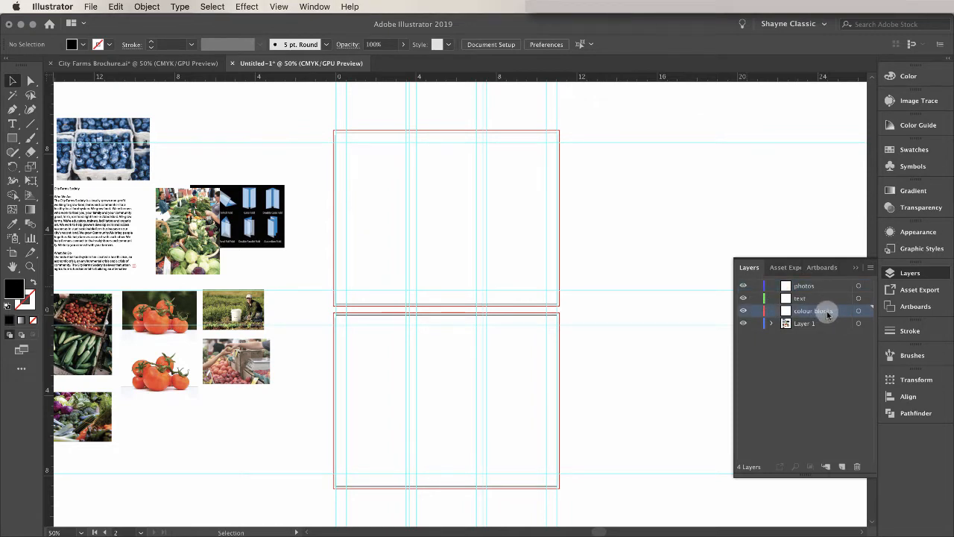
click(13, 139)
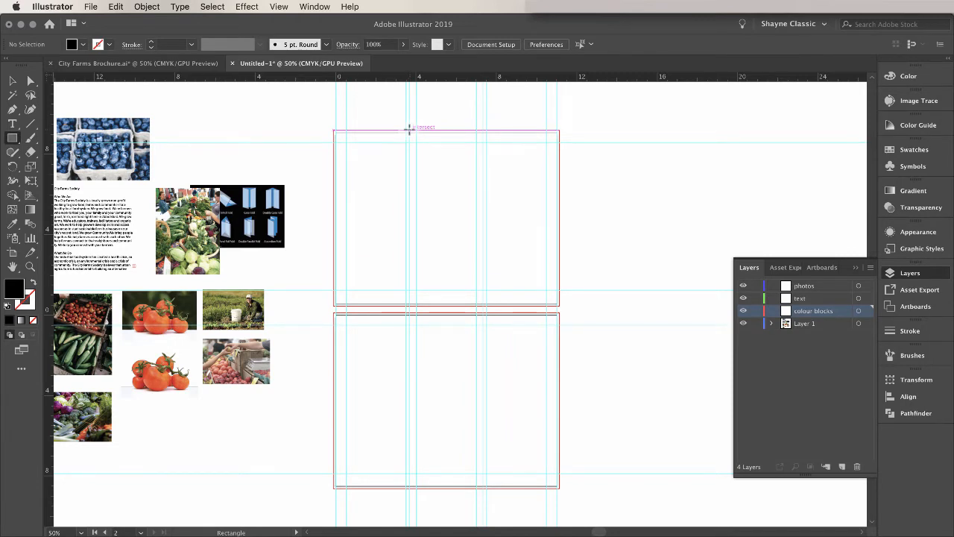
key(super+0)
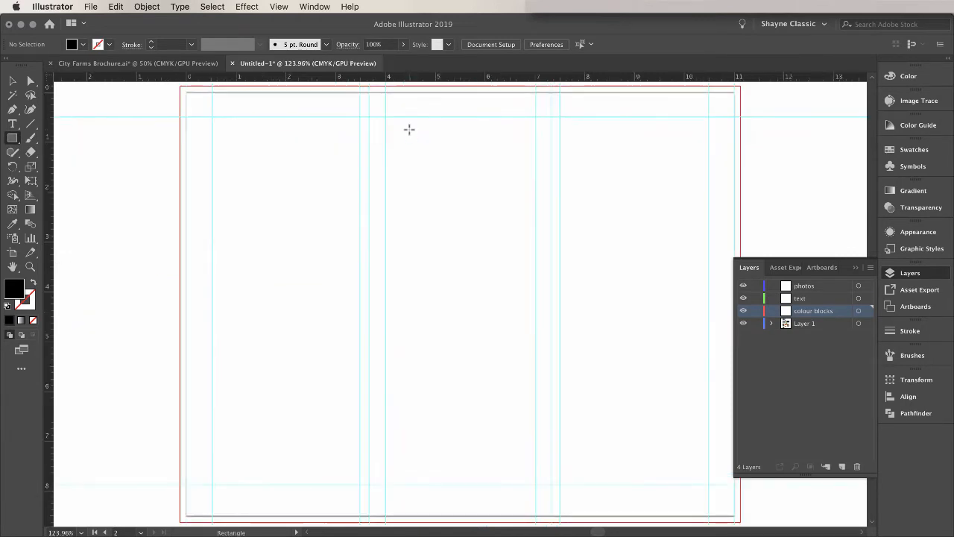
key(shift+Page_Up)
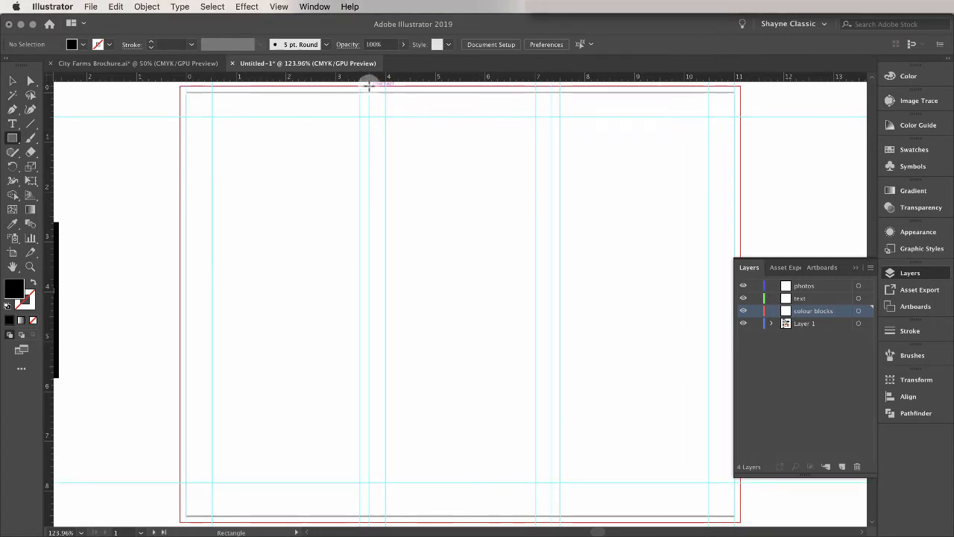
drag(370, 89, 377, 107)
mouse_move(404, 185)
mouse_down()
mouse_move(524, 479)
mouse_move(552, 521)
mouse_up()
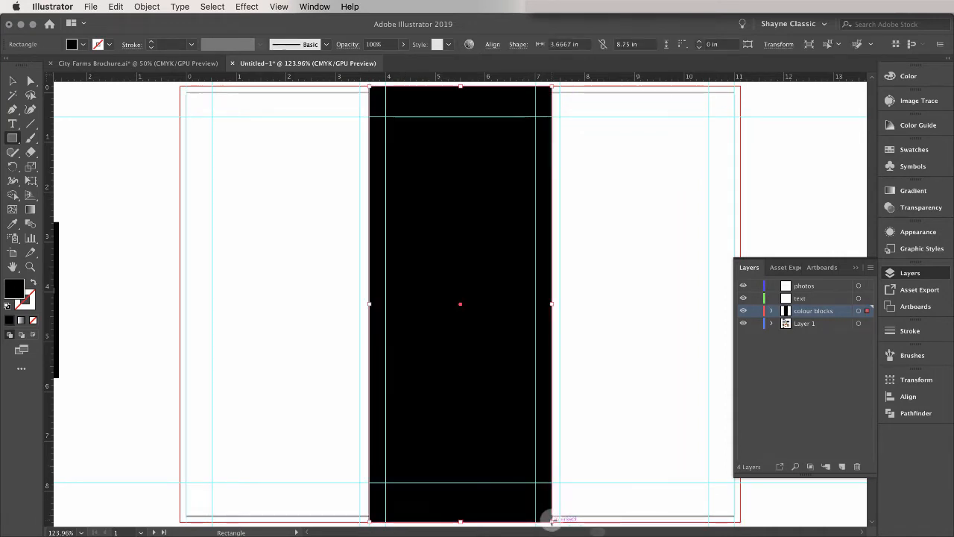
- Fill the middle panel's rectangle with the light yellow-green swatch from the City Farms color group and deselect it
key(v)
click(913, 149)
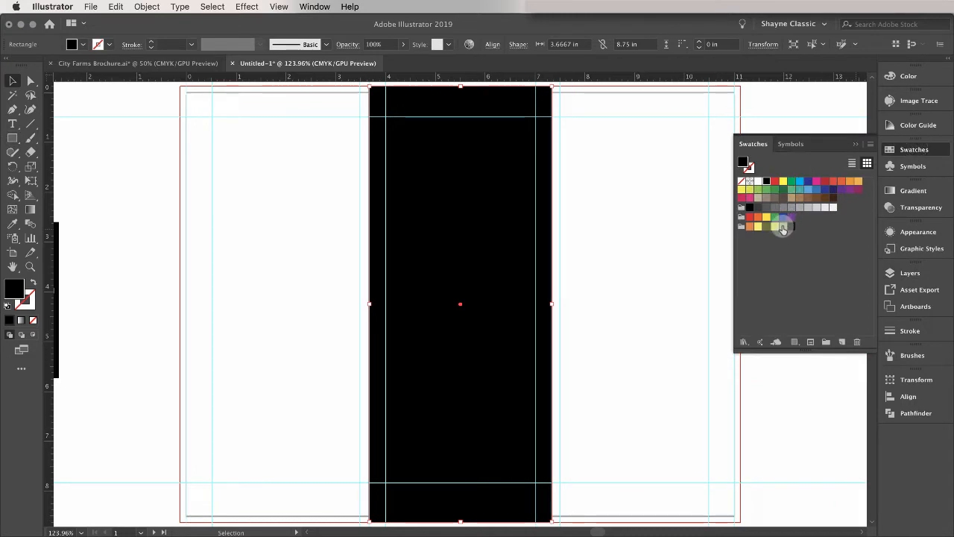
click(776, 227)
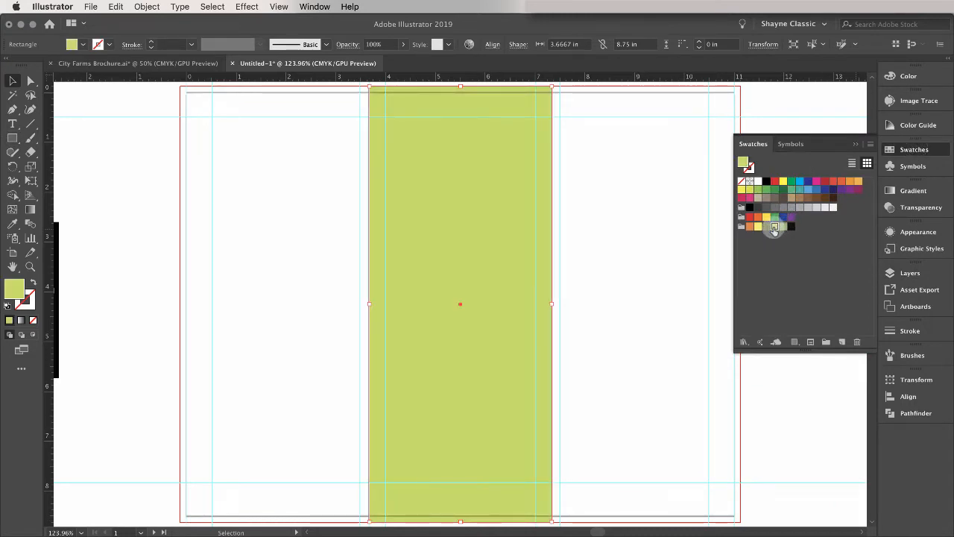
click(790, 107)
key(a)
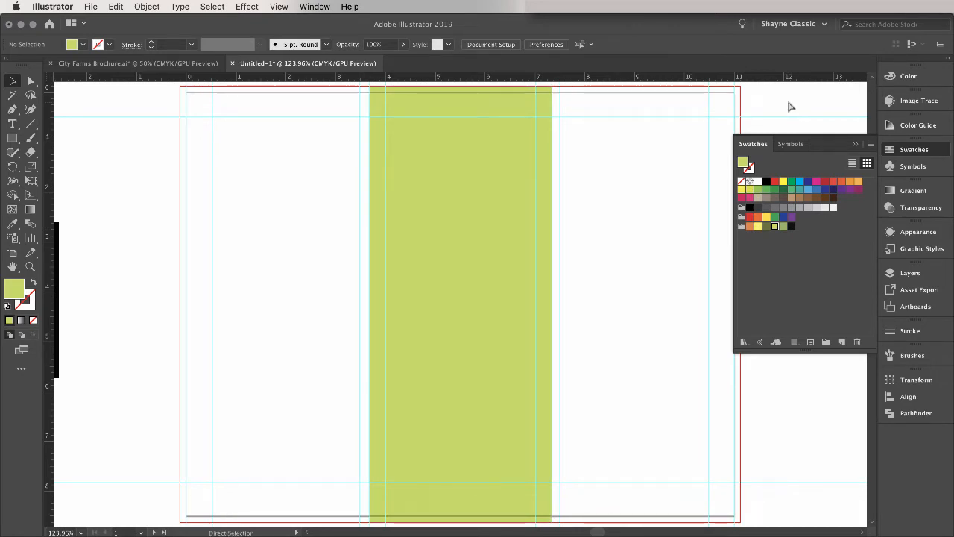
- Duplicate the green rectangle onto the left panel of the second artboard, aligned to the artboard's upper-left corner and the first fold guide
key(super+1)
key(super+minus)
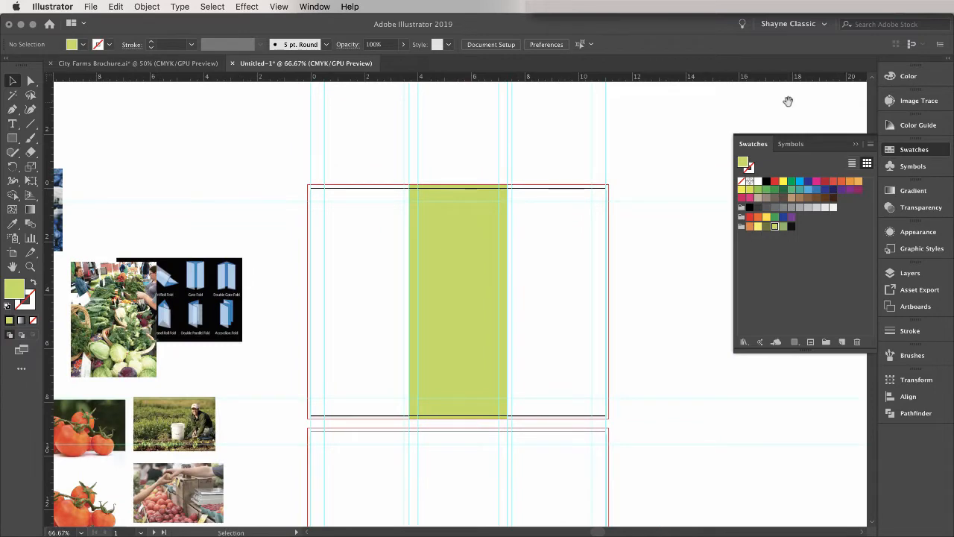
drag(568, 310, 594, 196)
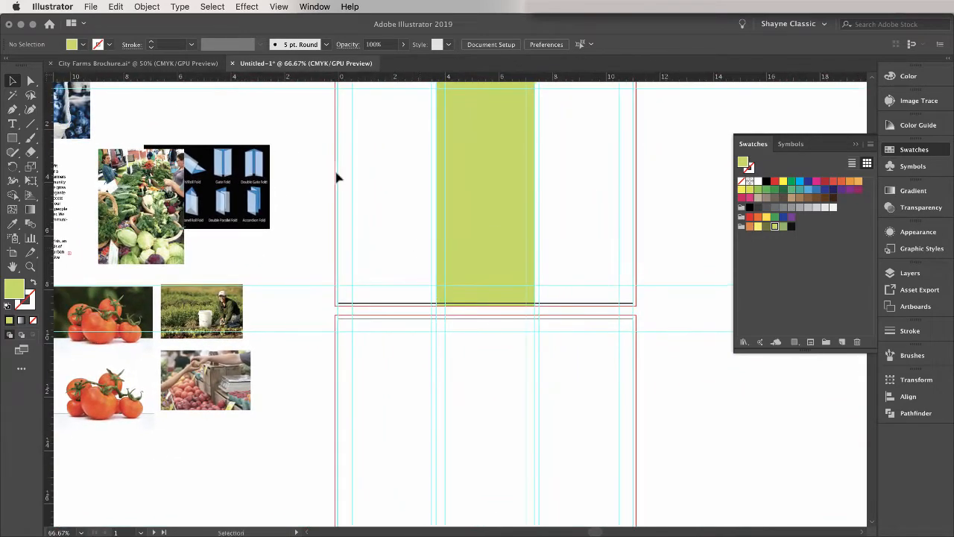
click(11, 81)
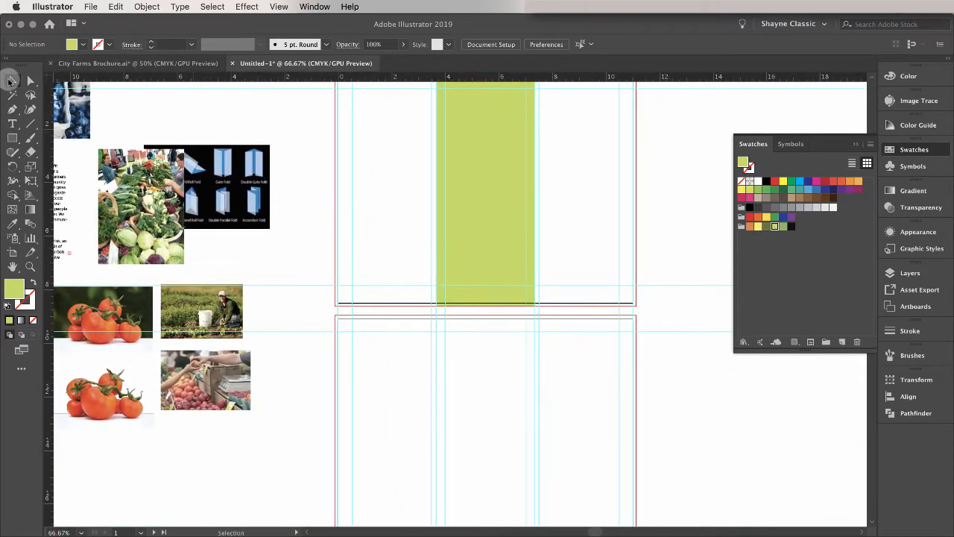
click(485, 142)
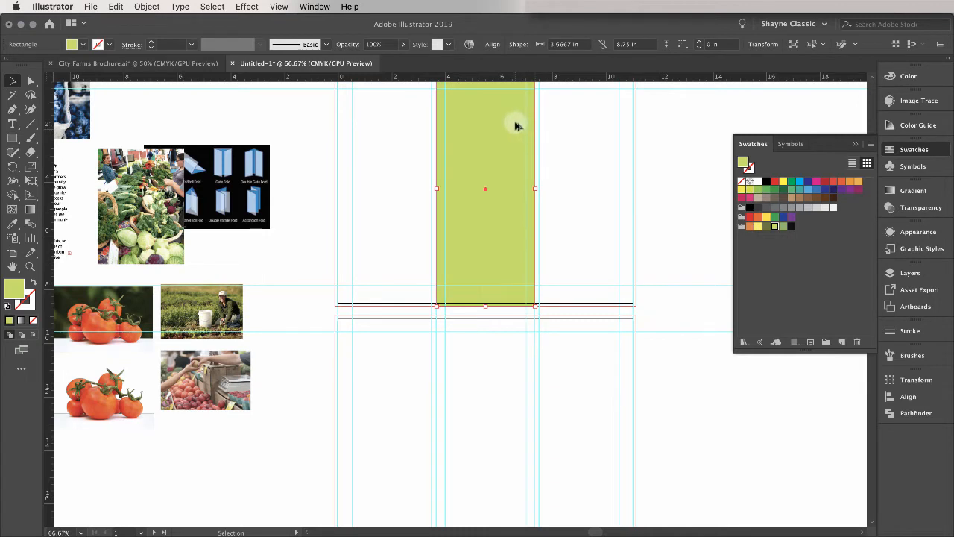
drag(518, 125, 414, 369)
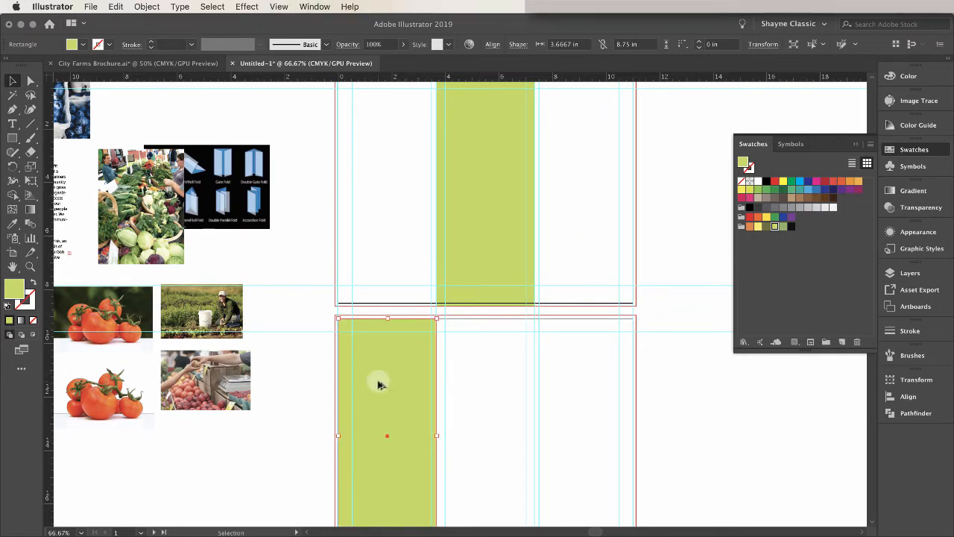
- Duplicate the green rectangle onto the right panel of the second artboard, against the second fold guide, and lock the colour blocks layer
drag(377, 383, 577, 385)
key(super+minus)
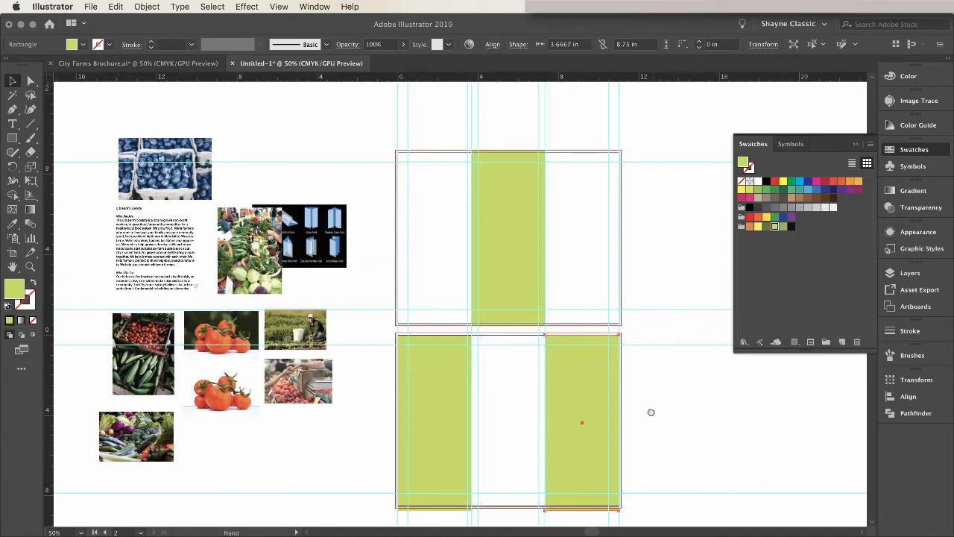
drag(649, 411, 606, 372)
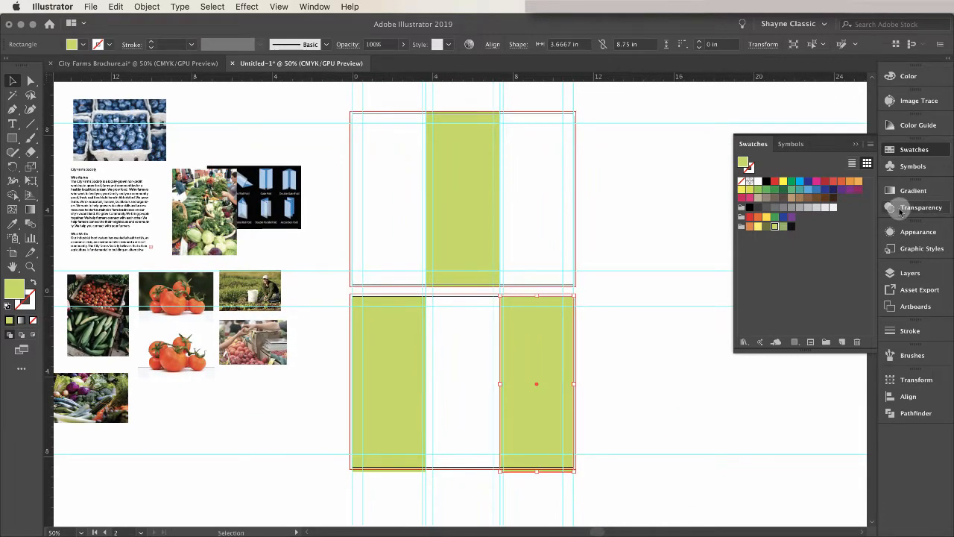
click(928, 274)
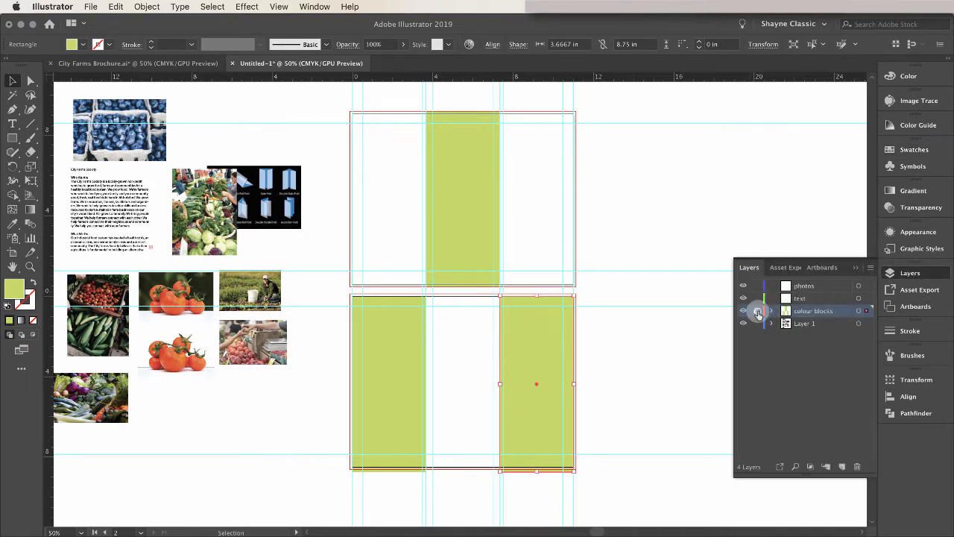
click(756, 311)
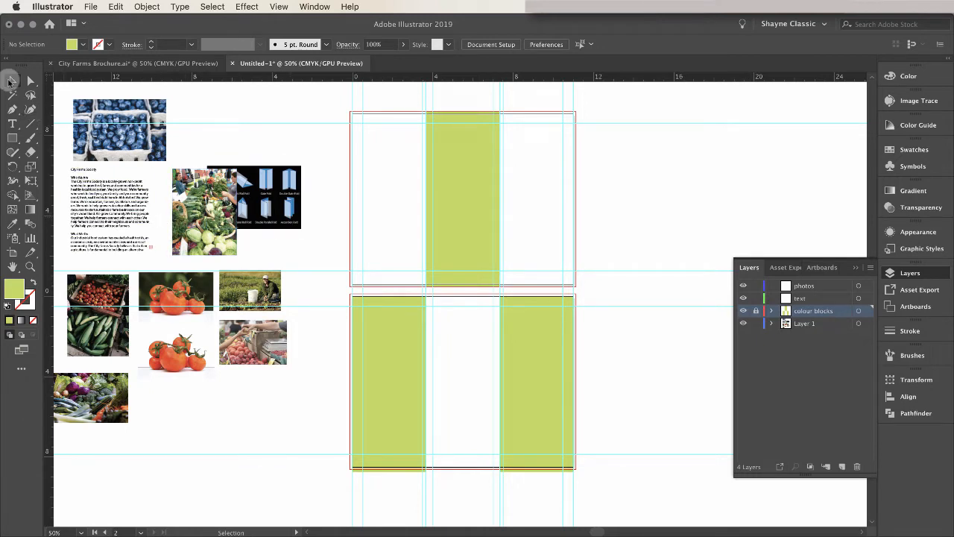
- Move the source text frame beside the first artboard's right edge and lengthen it down past the second artboard so all copy fits
click(127, 201)
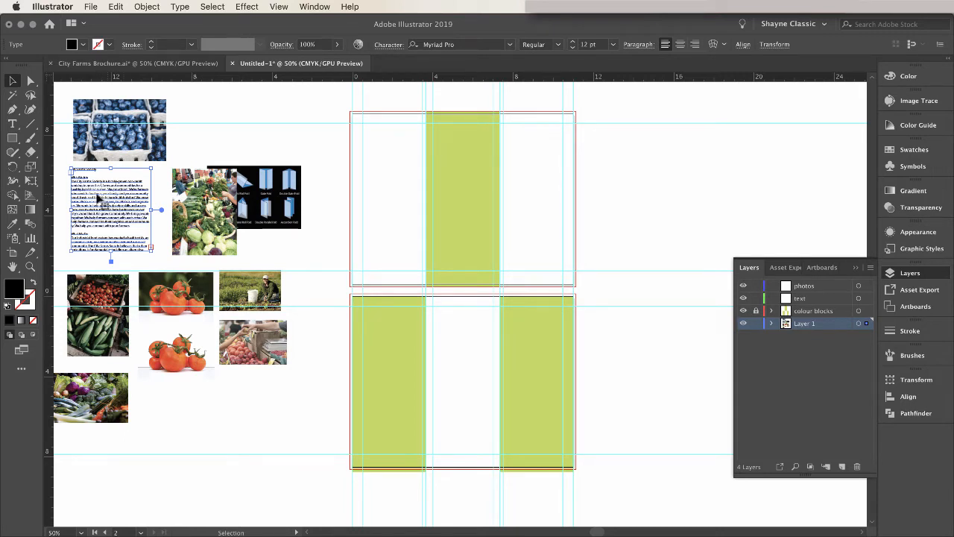
drag(99, 196, 619, 143)
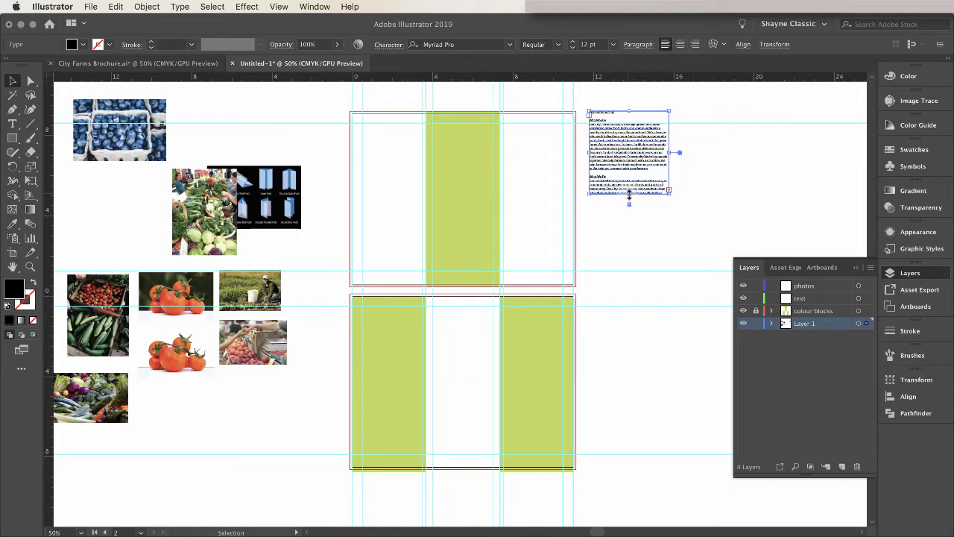
drag(629, 194, 620, 504)
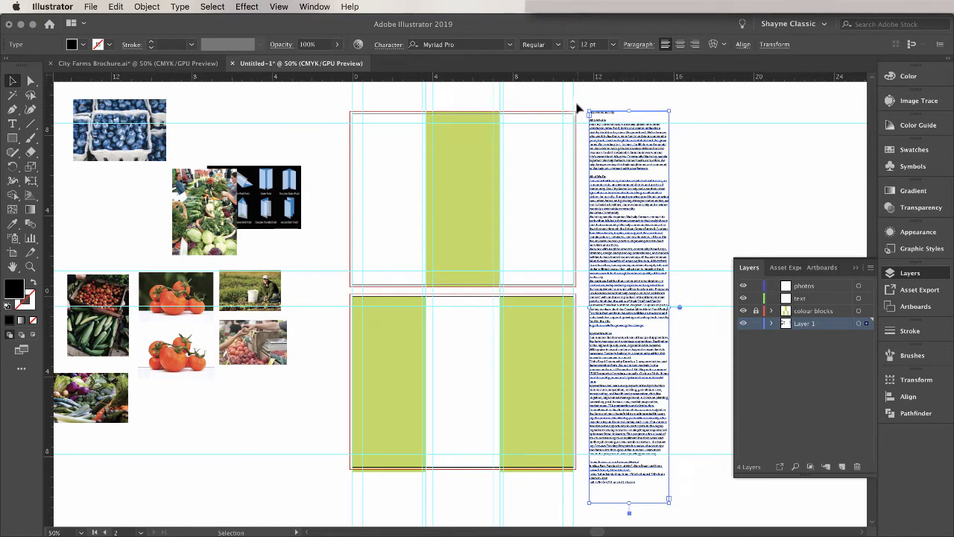
- Examine the headings in the source text and compare them with the left panel's text in the City Farms Brochure.ai document
key(z)
drag(605, 139, 701, 234)
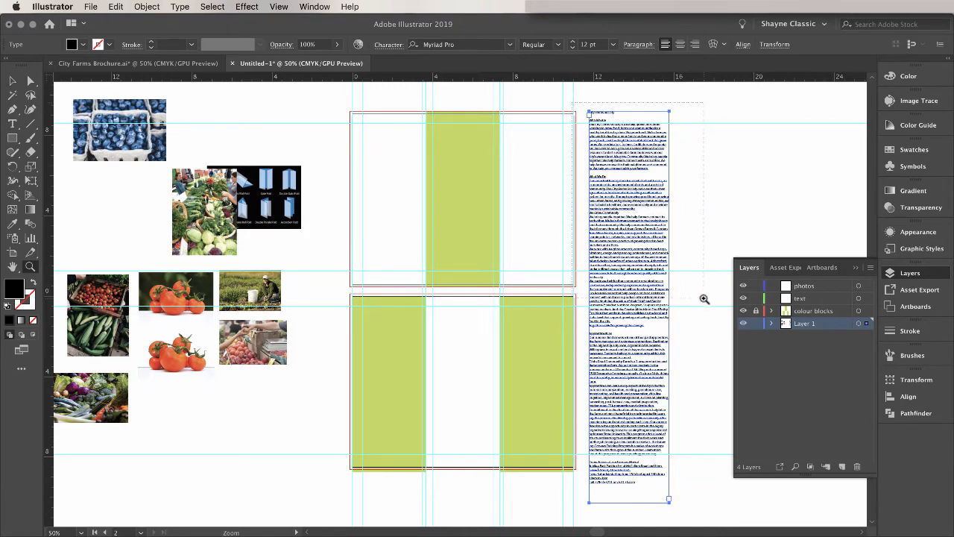
drag(704, 299, 703, 298)
drag(343, 112, 382, 113)
drag(343, 243, 403, 243)
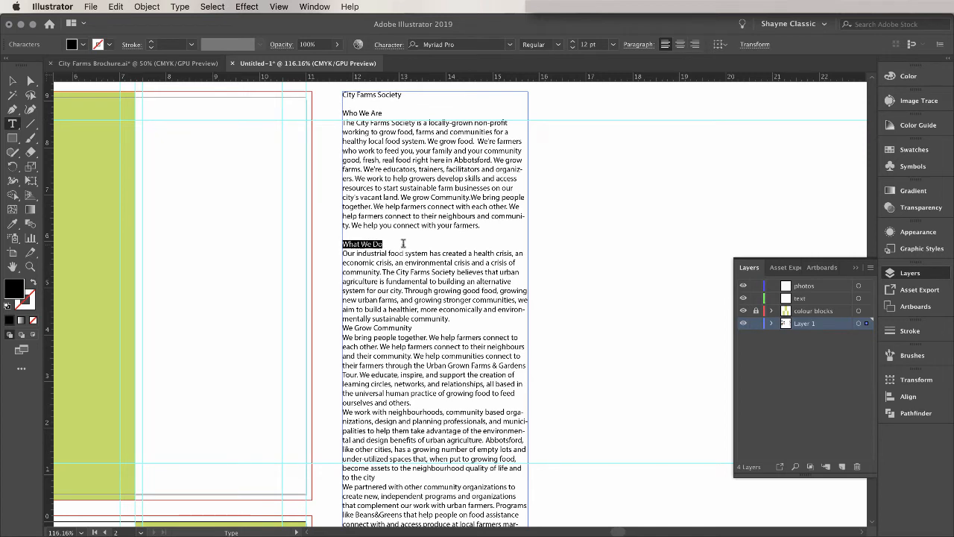
click(175, 64)
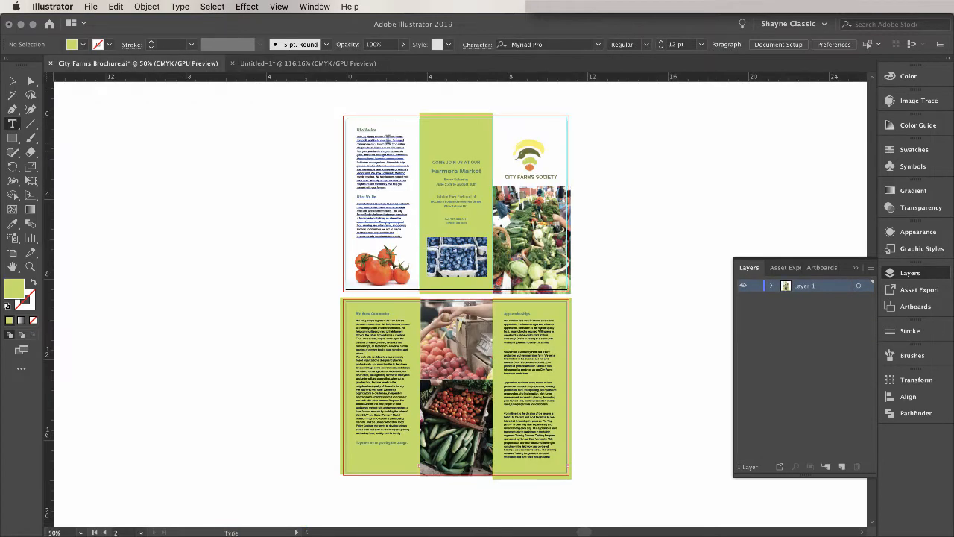
mouse_move(356, 128)
mouse_down()
mouse_move(406, 182)
mouse_move(408, 236)
mouse_up()
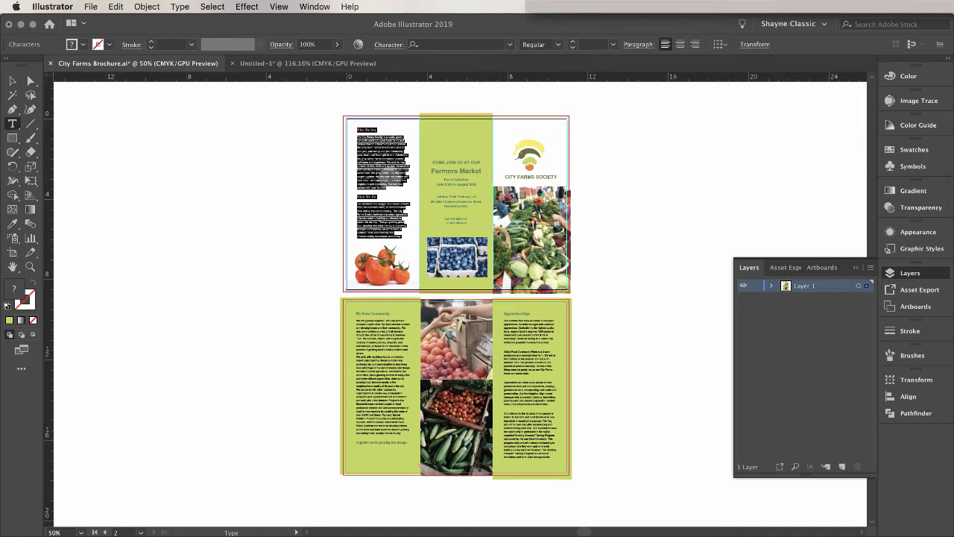
click(12, 81)
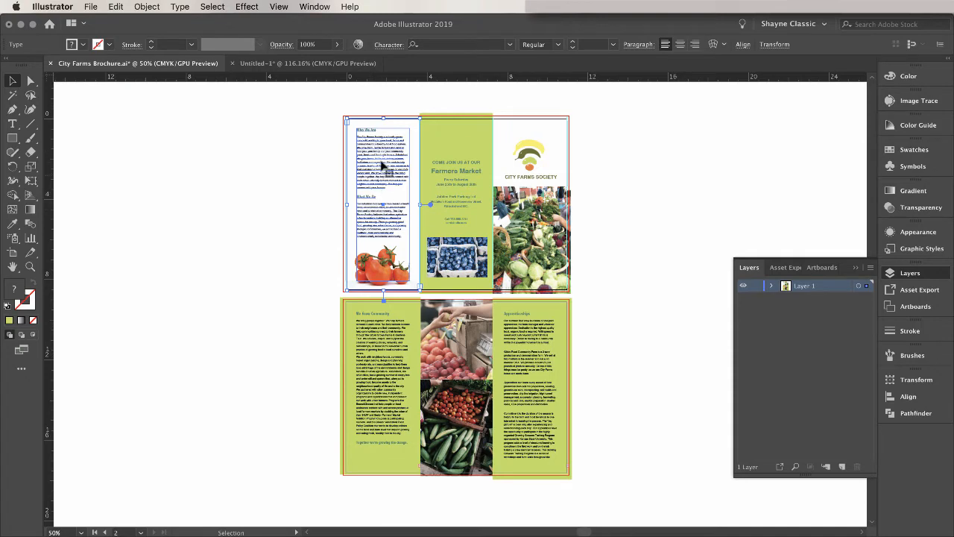
click(301, 62)
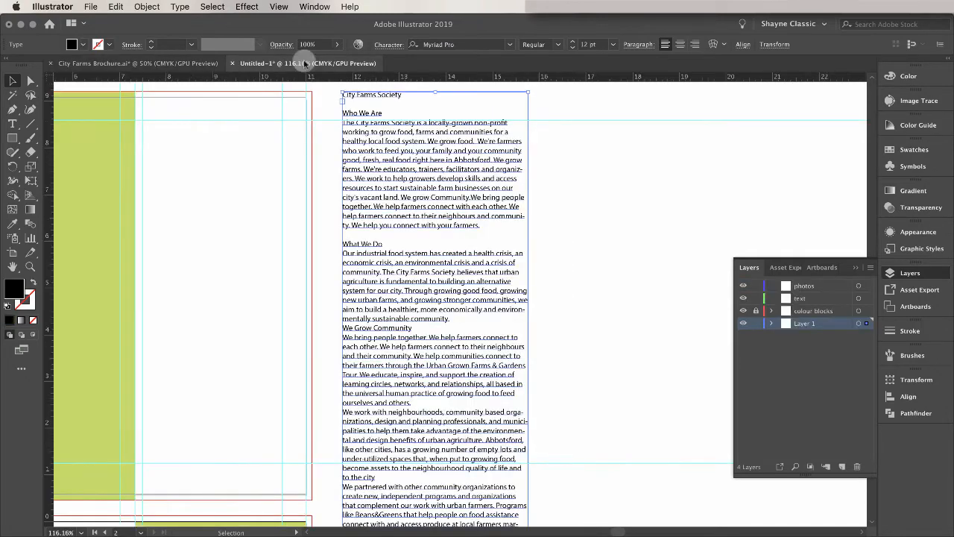
- Copy the "Who We Are" and "What We Do" sections, headings included, from the source text frame
click(12, 122)
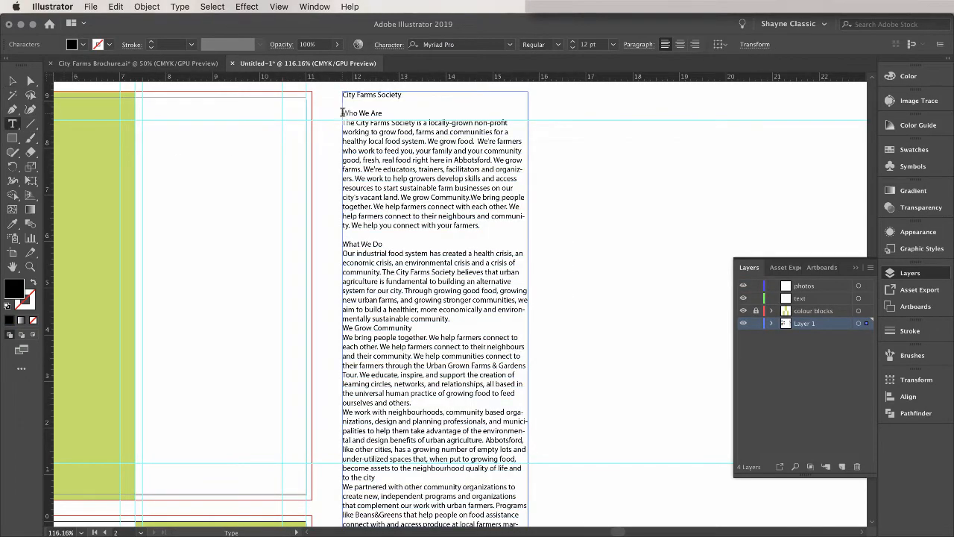
mouse_move(342, 111)
mouse_down()
mouse_move(373, 173)
mouse_move(385, 262)
mouse_move(402, 292)
mouse_move(451, 318)
mouse_up()
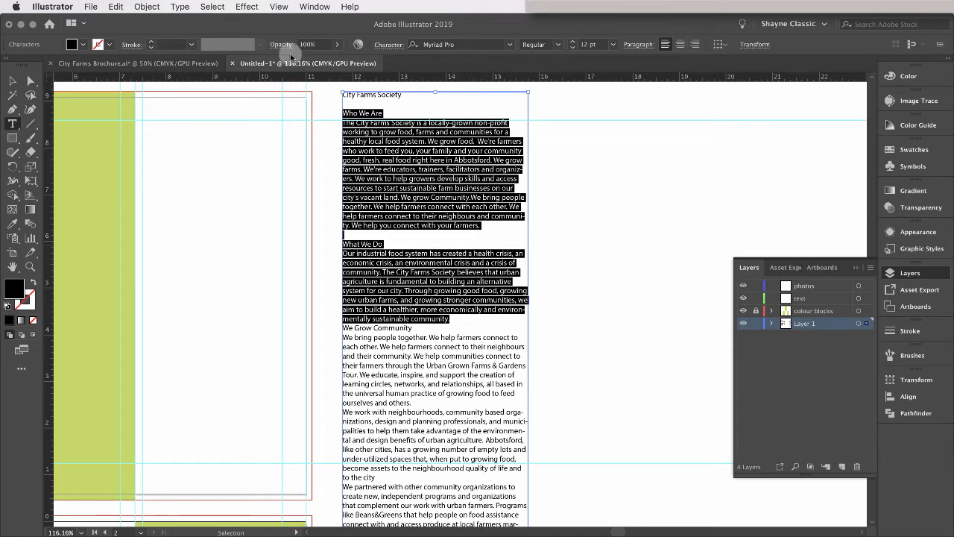
click(115, 7)
click(250, 62)
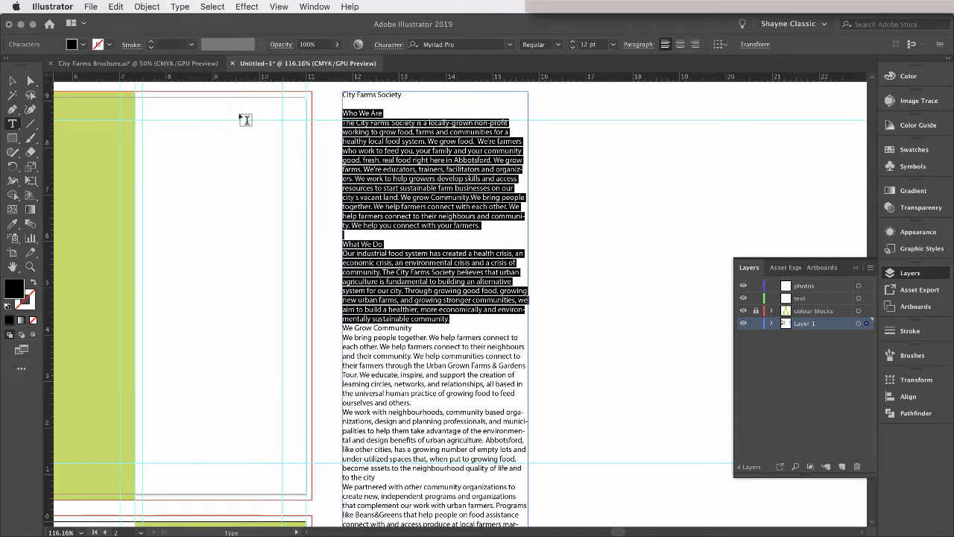
- Draw an area text frame within the margin guides of the first artboard's left panel, replace its placeholder with the copied sections and deselect it
click(12, 266)
drag(183, 261, 628, 265)
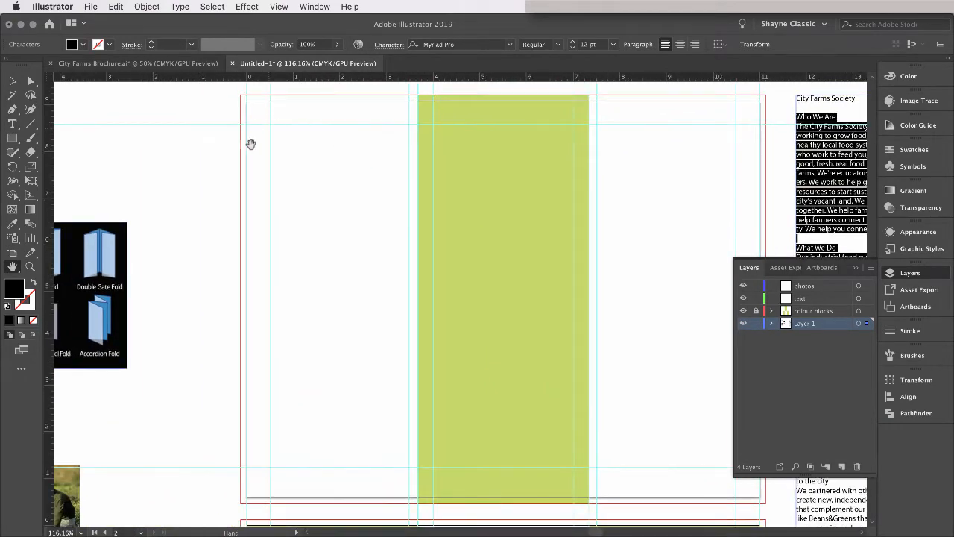
key(t)
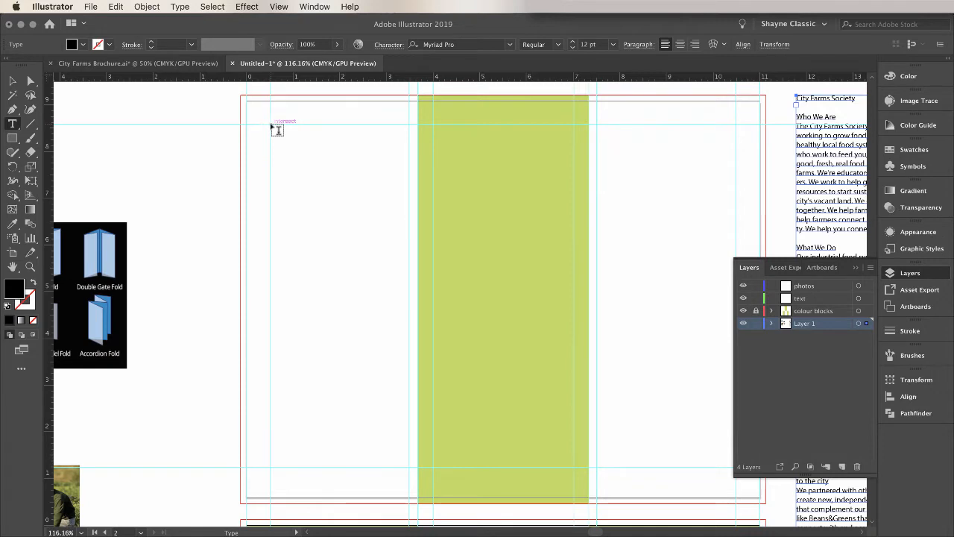
drag(271, 125, 416, 472)
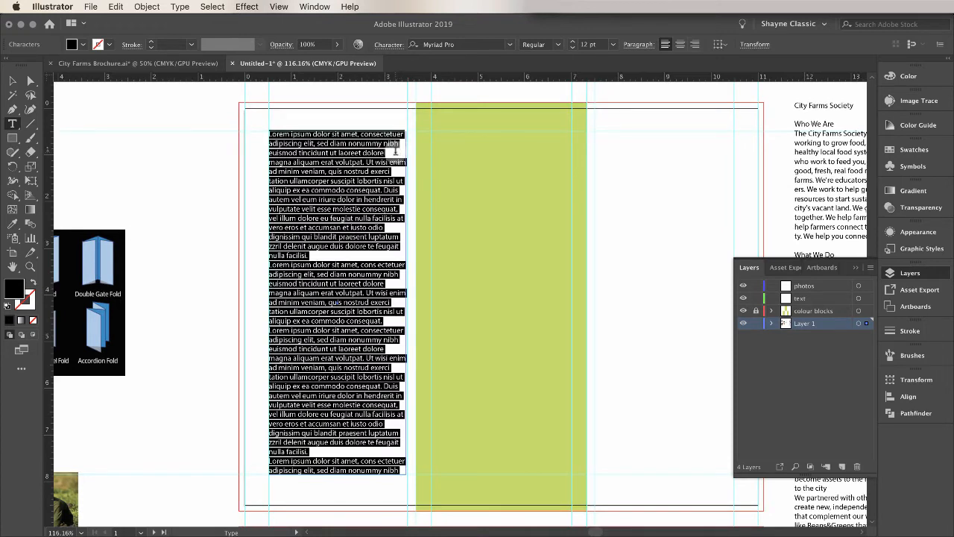
key(super)
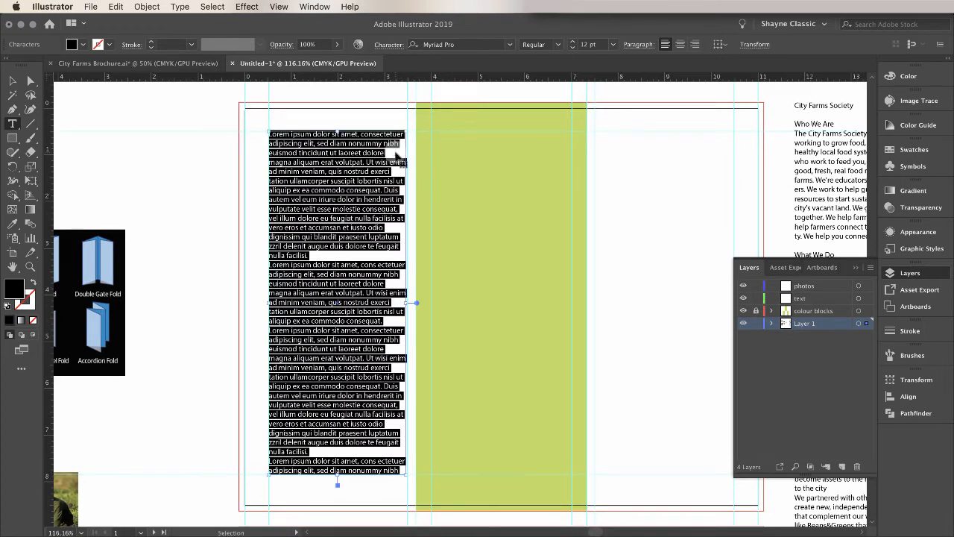
key(super+v)
key(super+shift+a)
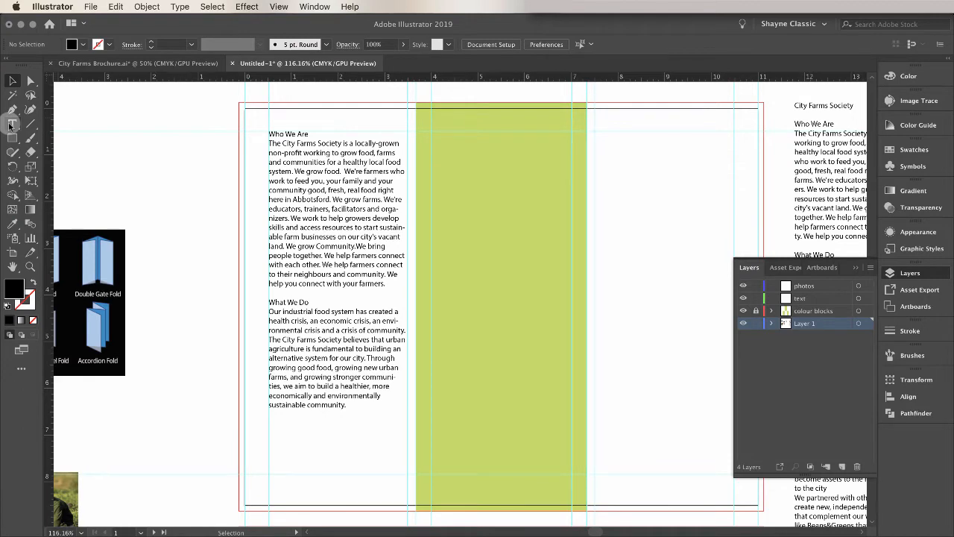
- Examine the "We Grow Community" and "Apprenticeships" text panels on the second artboard of City Farms Brochure.ai, then return to the untitled brochure
key(super+minus)
key(super+minus)
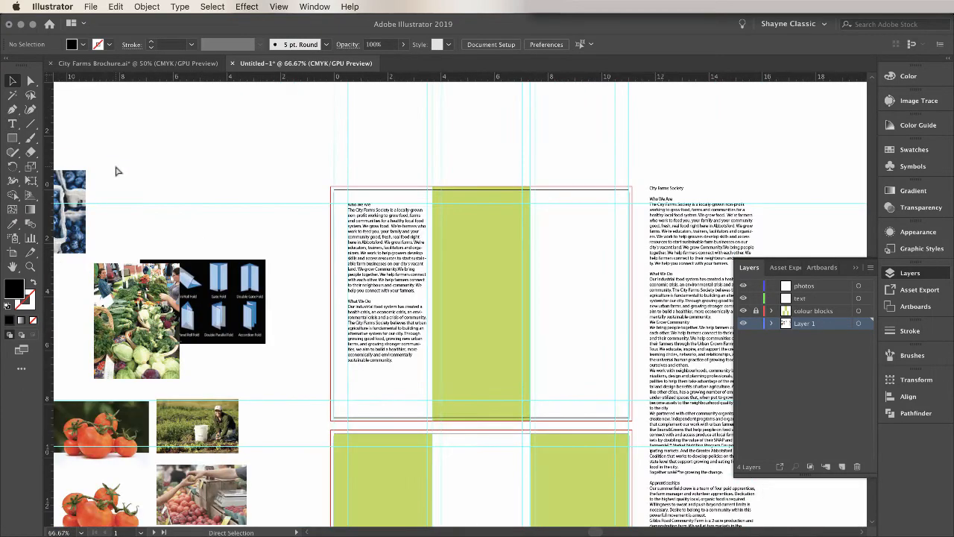
drag(493, 316, 255, 222)
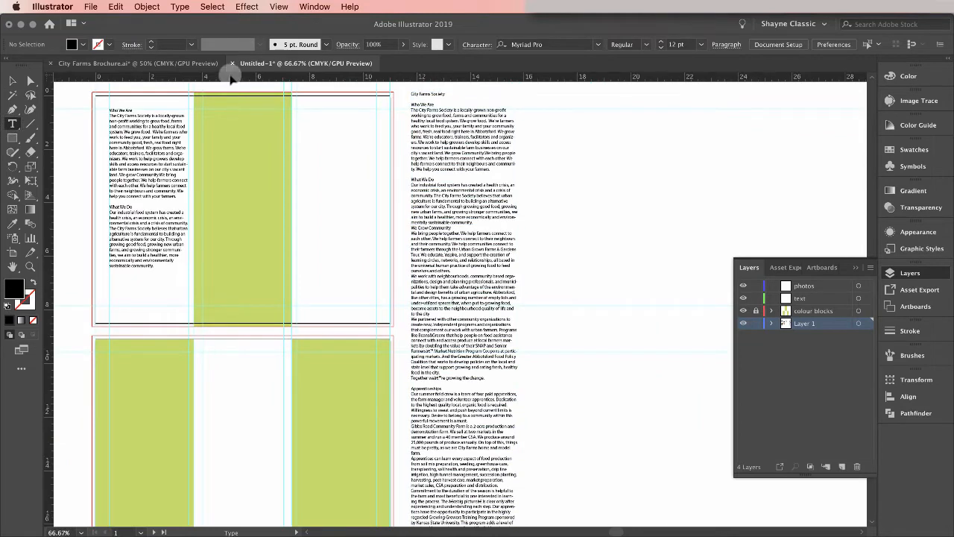
click(183, 65)
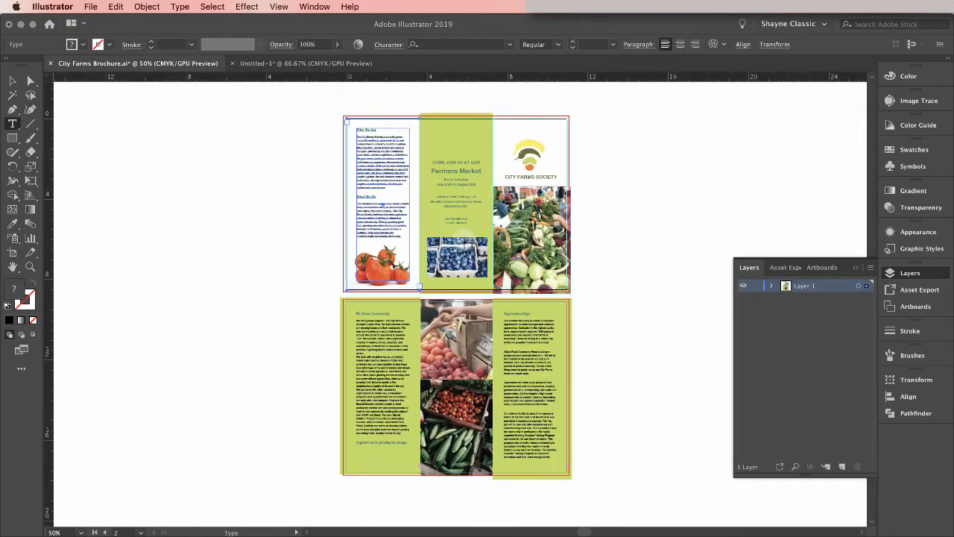
click(12, 81)
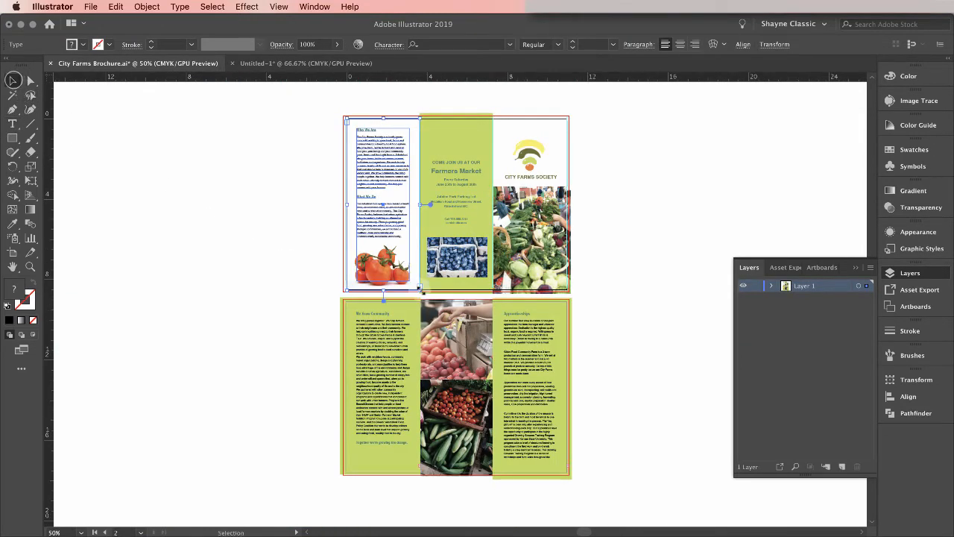
key(super+plus)
key(super+plus)
key(super+plus)
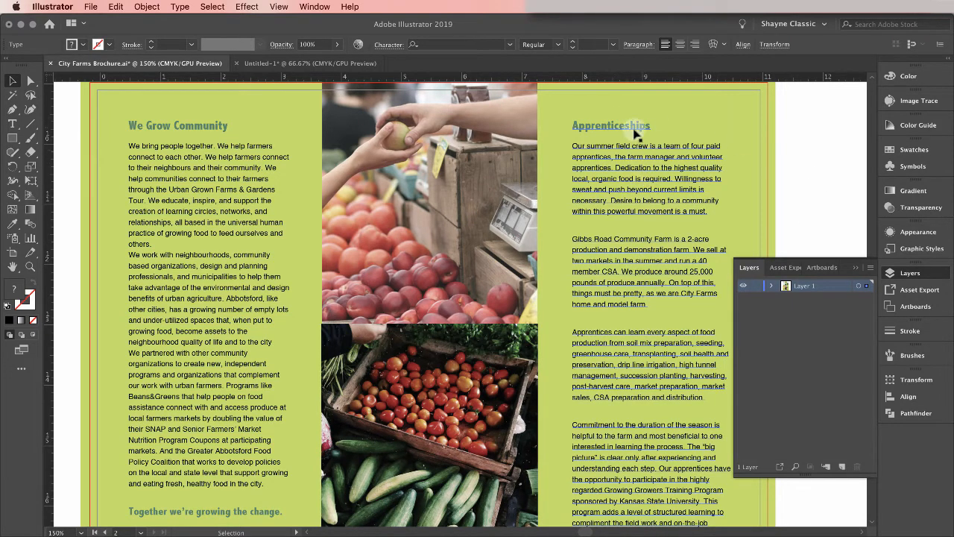
key(ctrl+Tab)
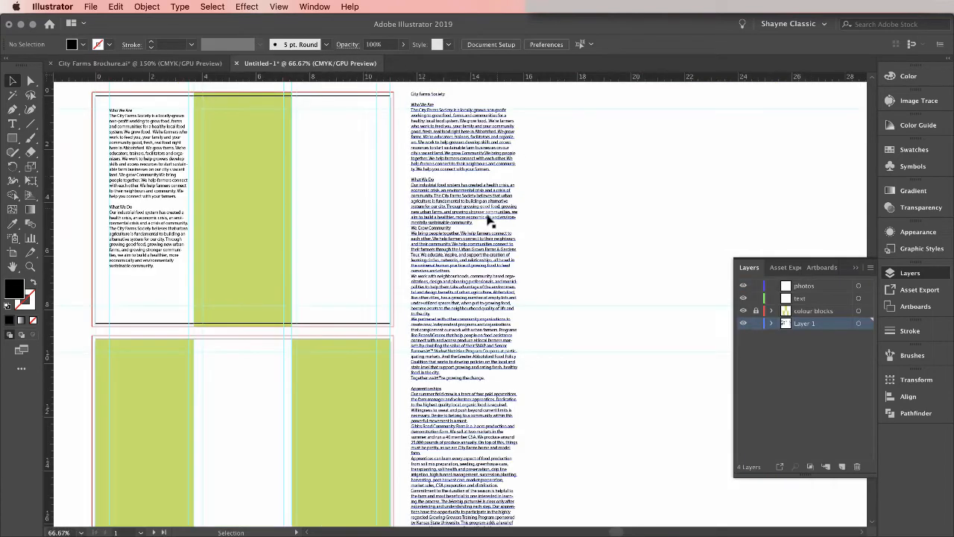
- Copy the source text from the "We Grow Community" heading through the "growing the change" line
click(14, 124)
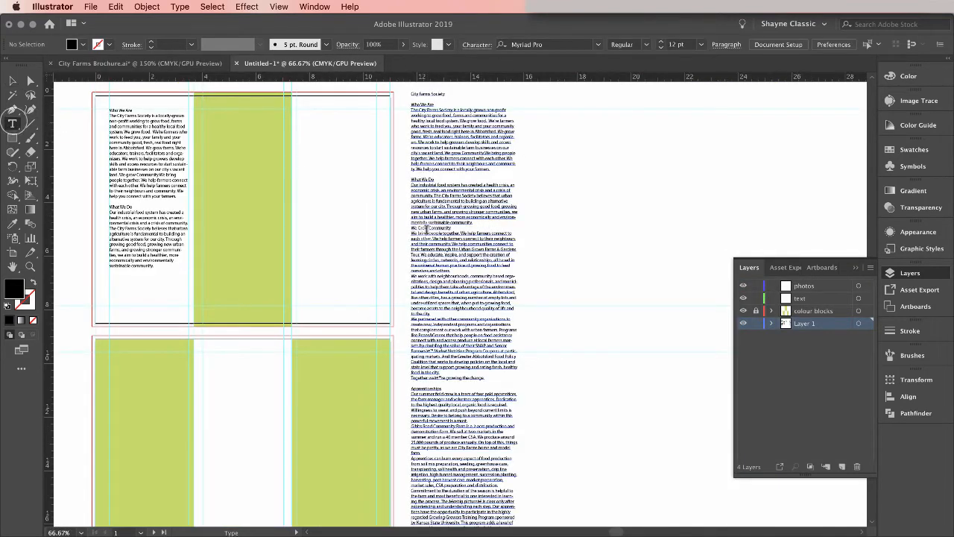
click(411, 228)
mouse_move(430, 230)
mouse_down()
mouse_move(477, 281)
mouse_move(486, 378)
mouse_up()
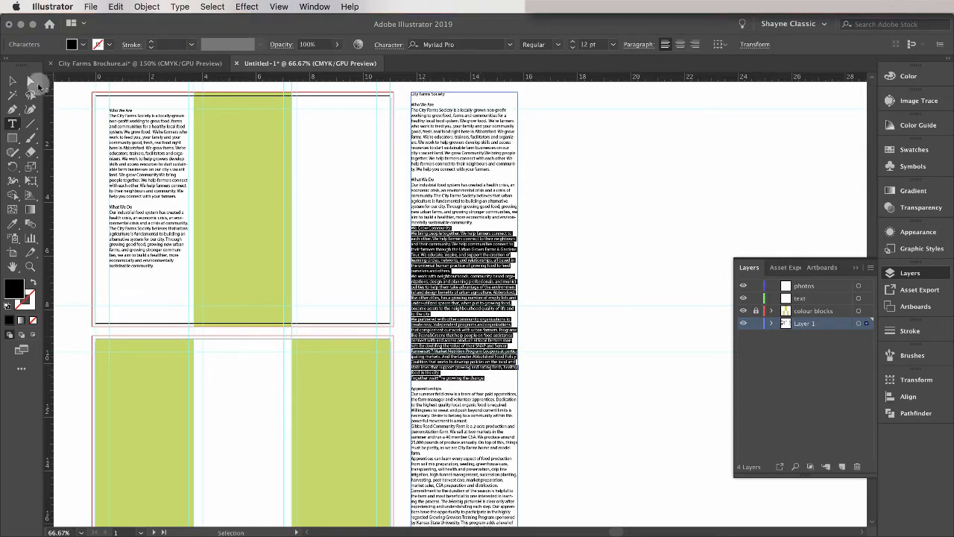
click(12, 79)
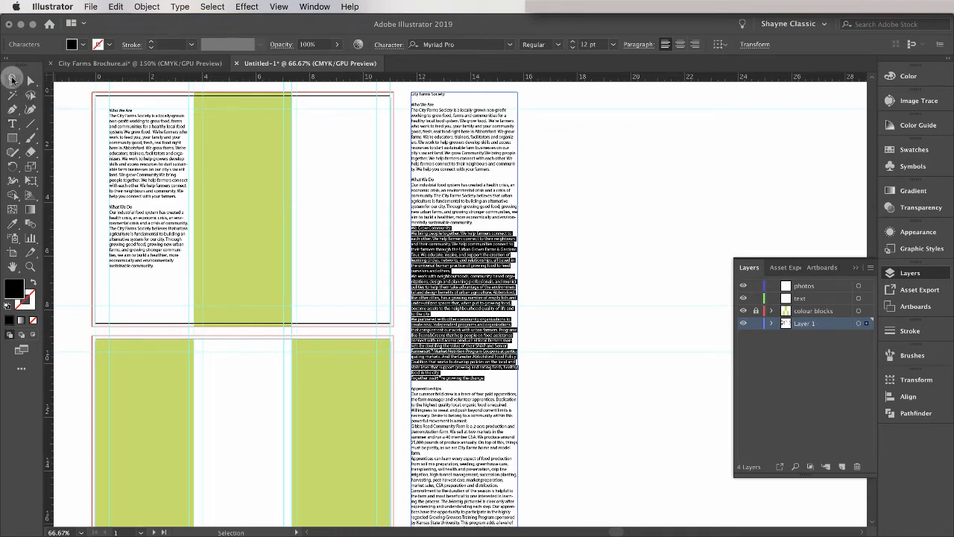
click(12, 79)
- Move the text frame in the first artboard's left panel from Layer 1 to the text layer
click(151, 144)
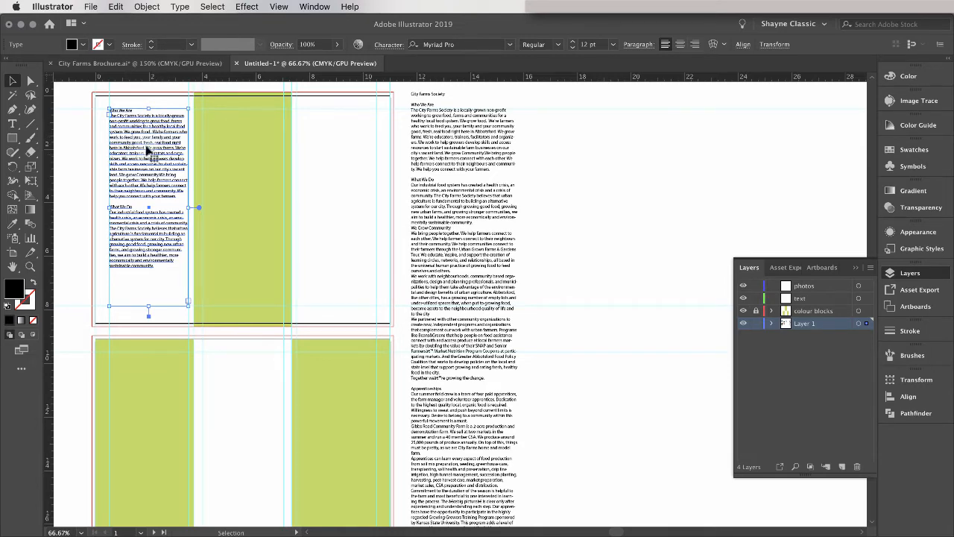
click(861, 323)
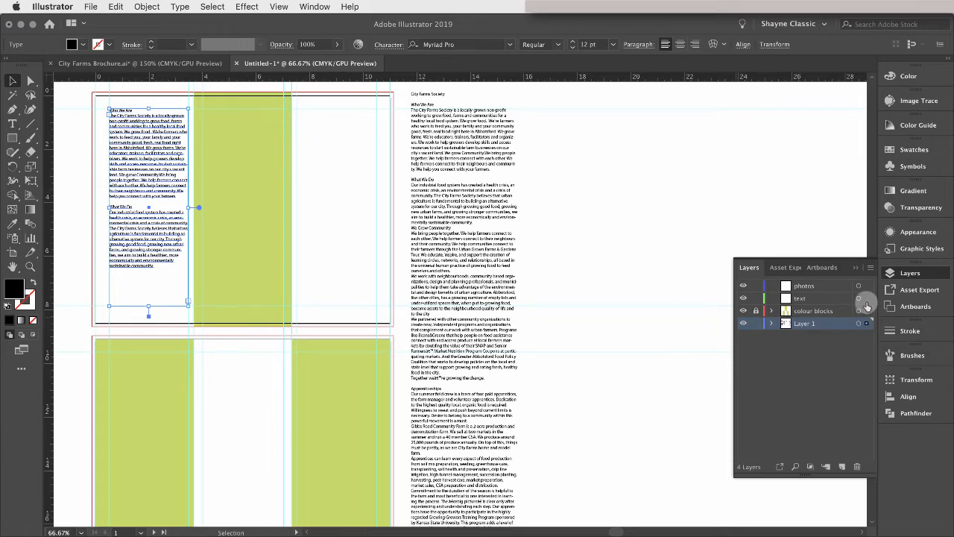
drag(866, 305, 867, 298)
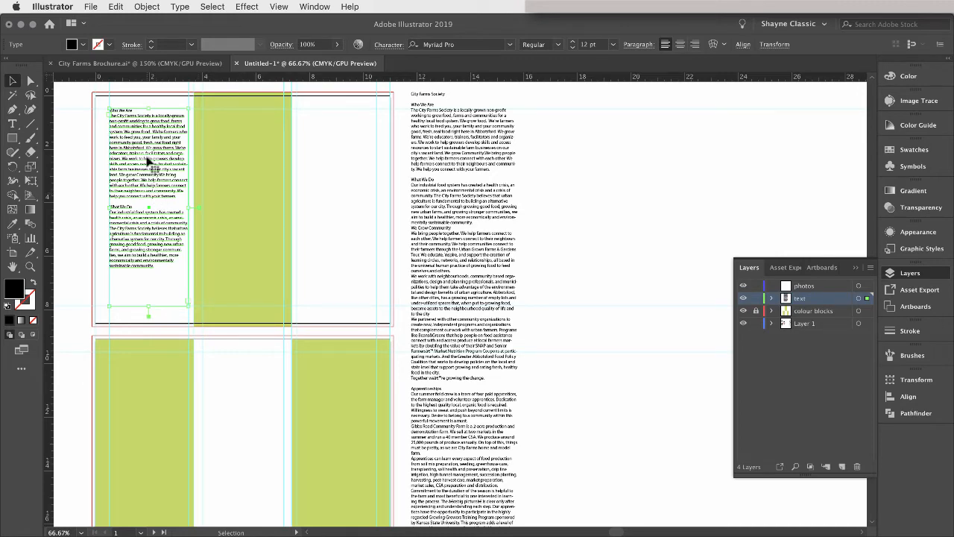
- Duplicate the left panel's text frame straight down onto the second artboard's left green panel, aligned to its margin guides
drag(148, 155, 147, 398)
click(155, 394)
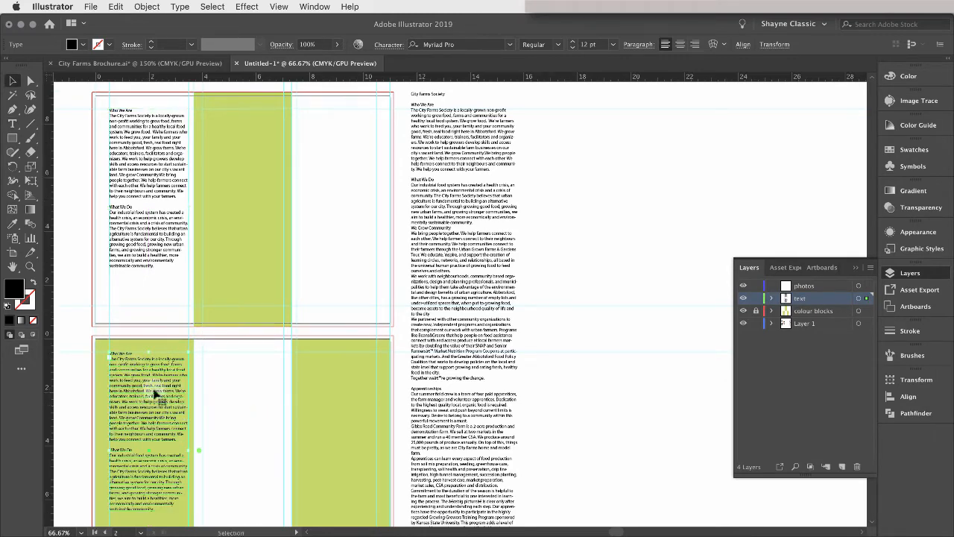
key(super+0)
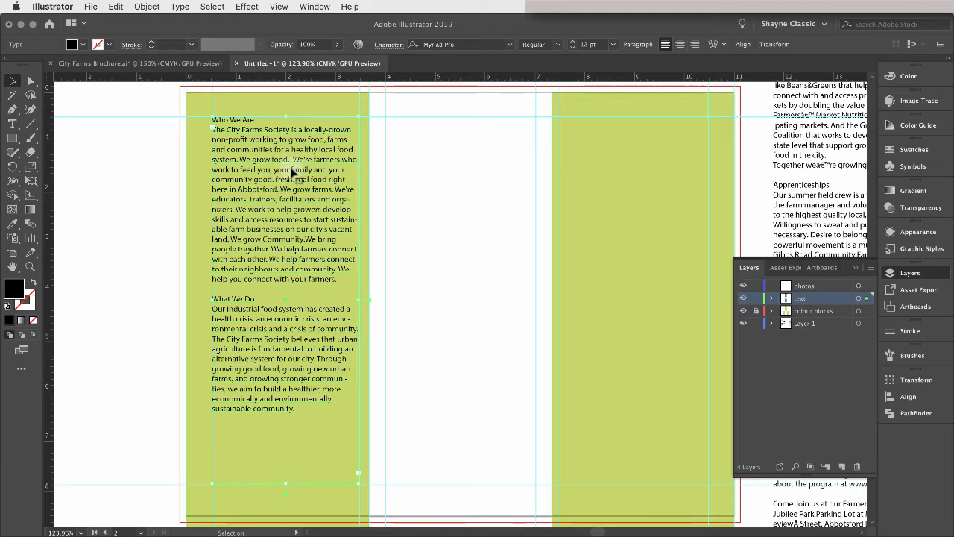
- Replace all the text in the second artboard's left panel frame with the copied "We Grow Community" text
click(11, 122)
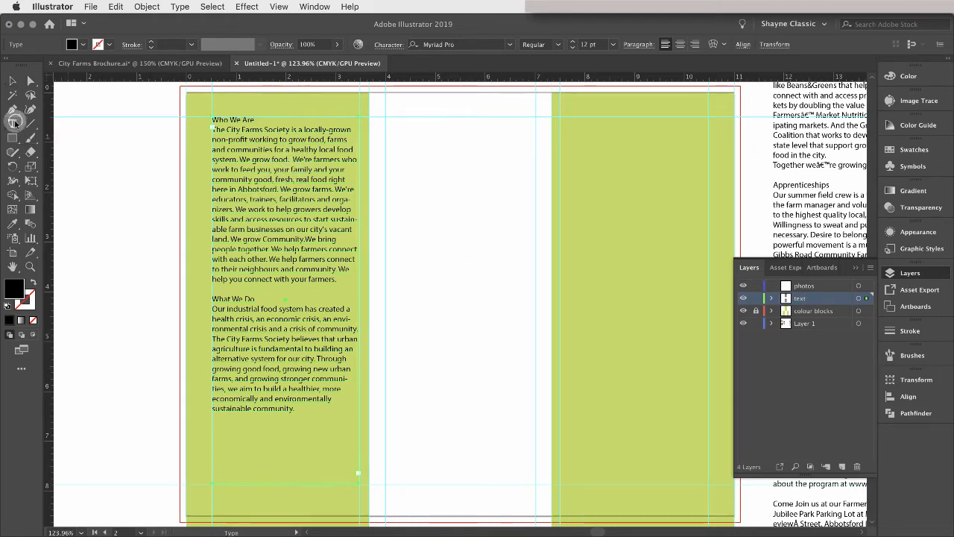
click(280, 139)
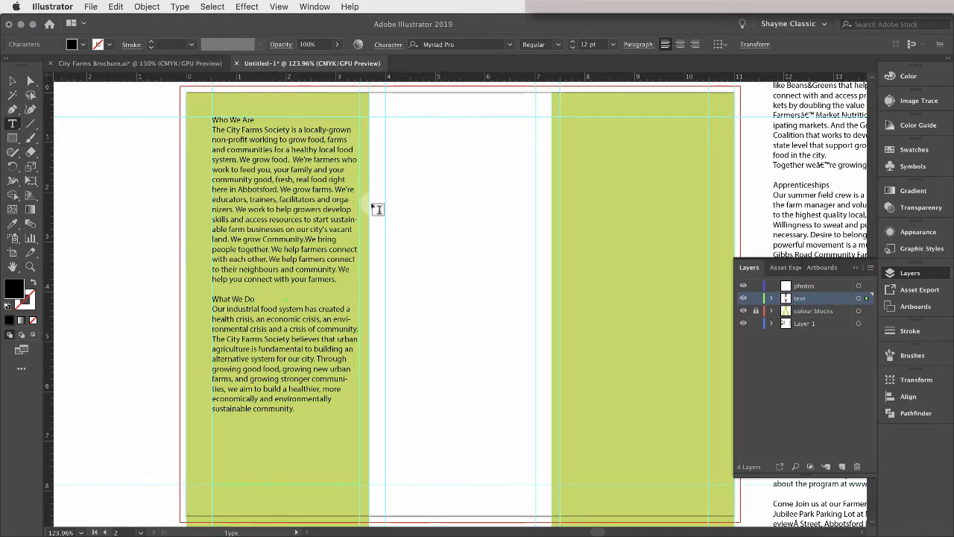
key(Escape)
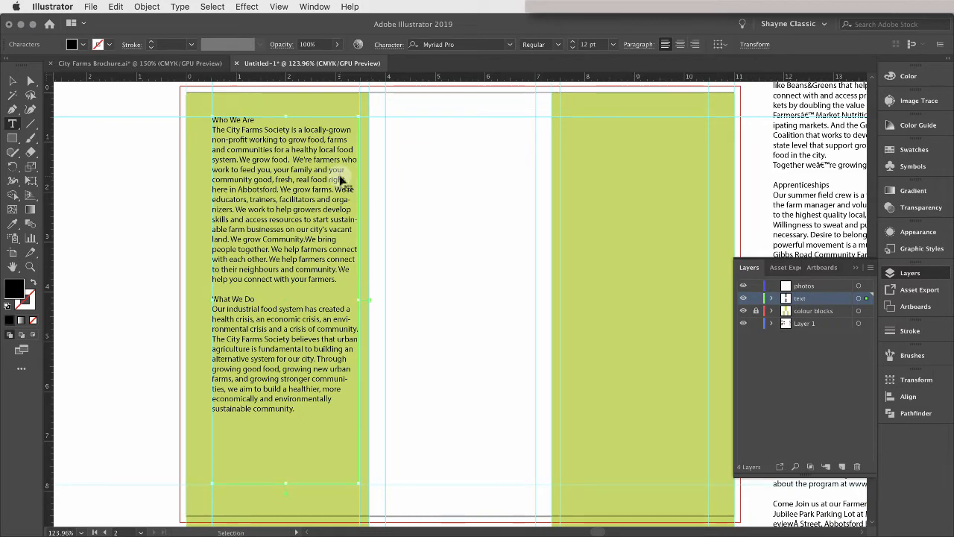
click(341, 179)
key(super+a)
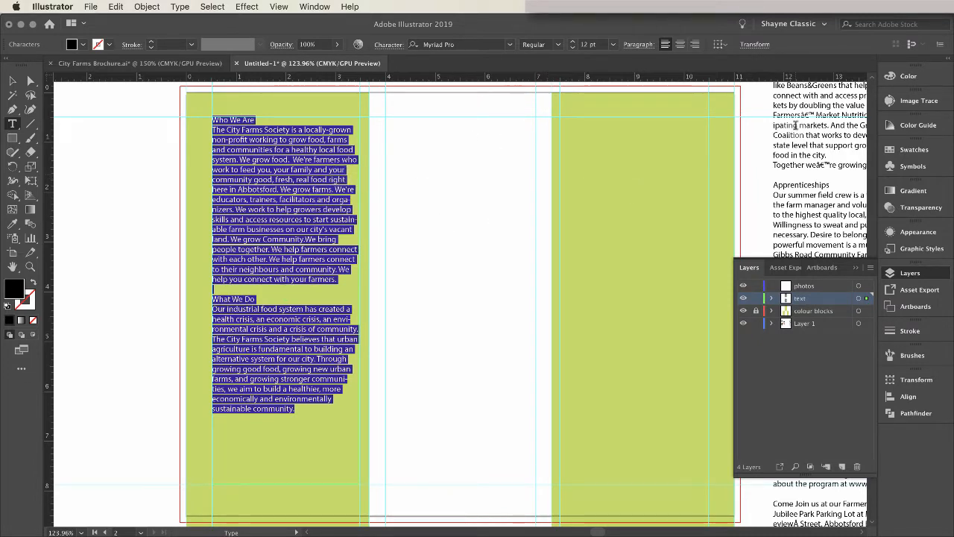
key(super+v)
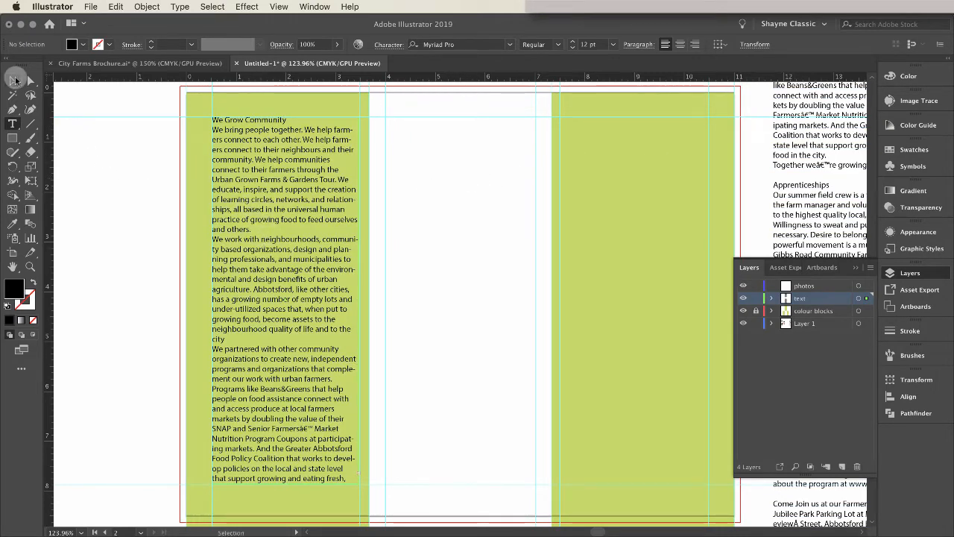
click(13, 79)
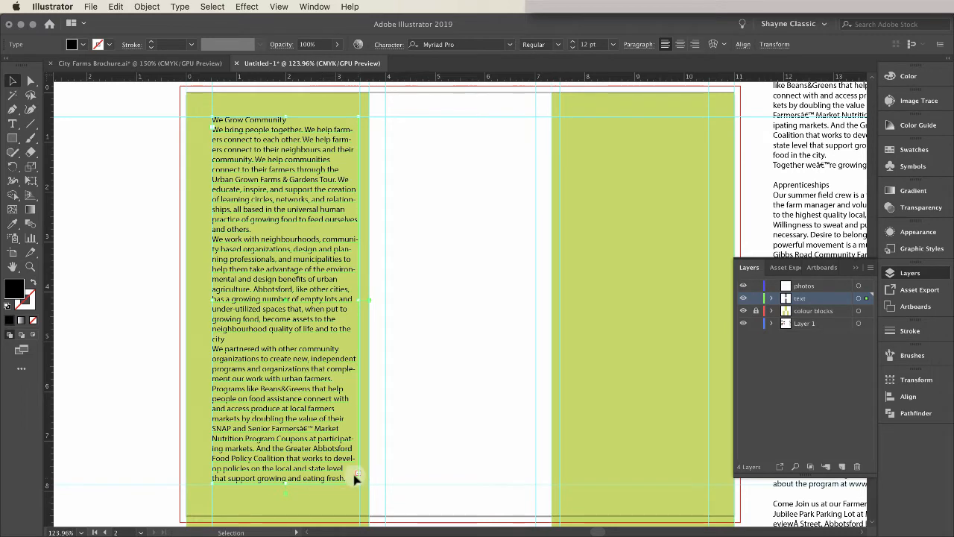
- Copy the source text from the "Apprenticeships" heading through the end of that section, stopping before the farmers market paragraph
key(super+1)
click(11, 81)
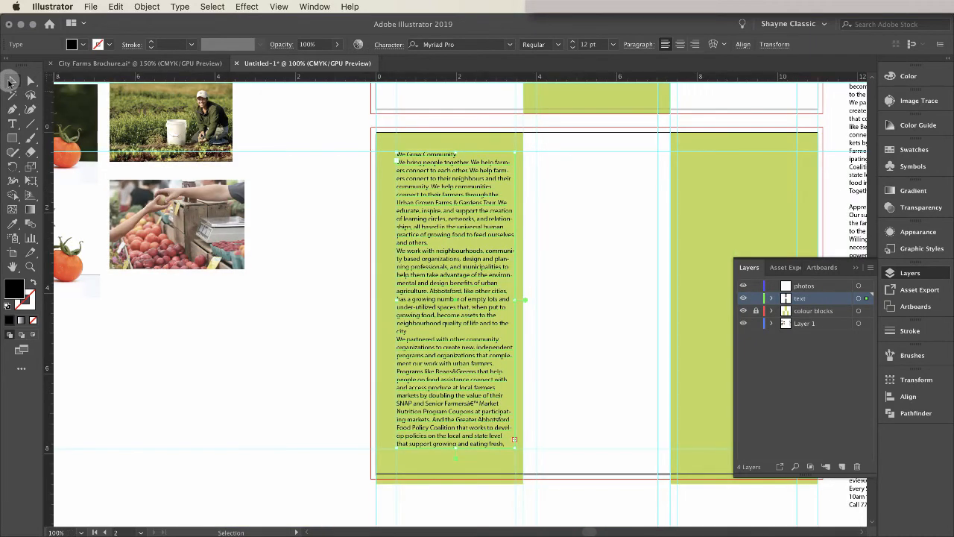
key(super+minus)
scroll(366, 198, right, 8)
scroll(366, 198, down, 3)
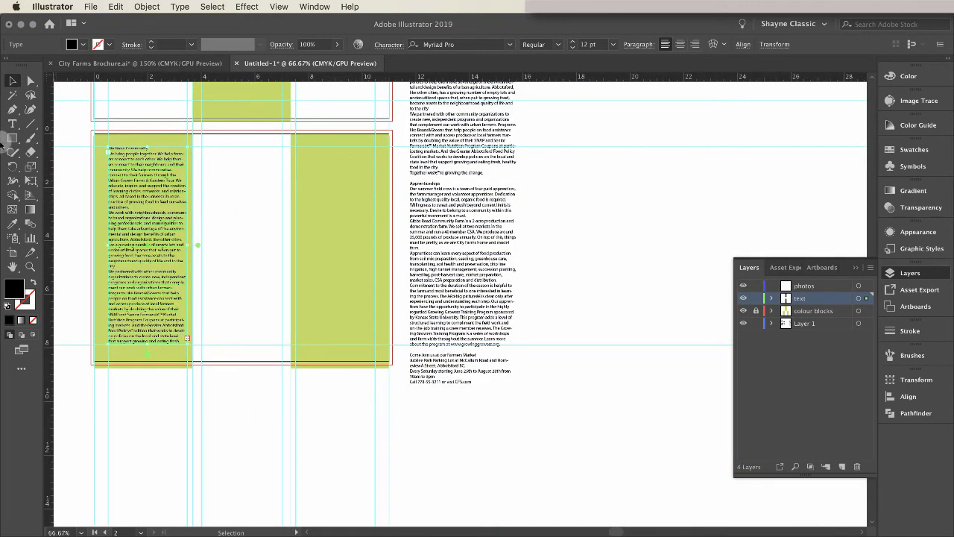
click(12, 123)
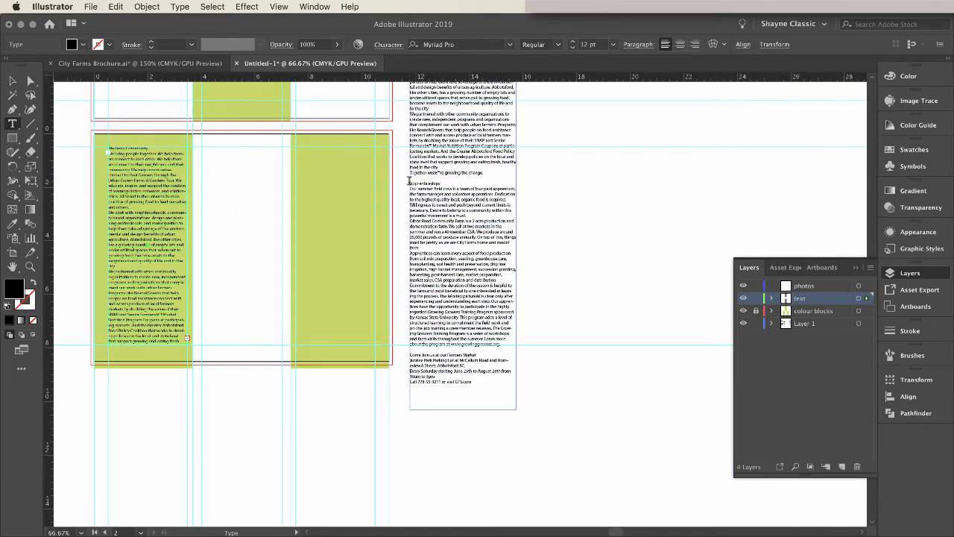
drag(409, 181, 505, 347)
key(super+c)
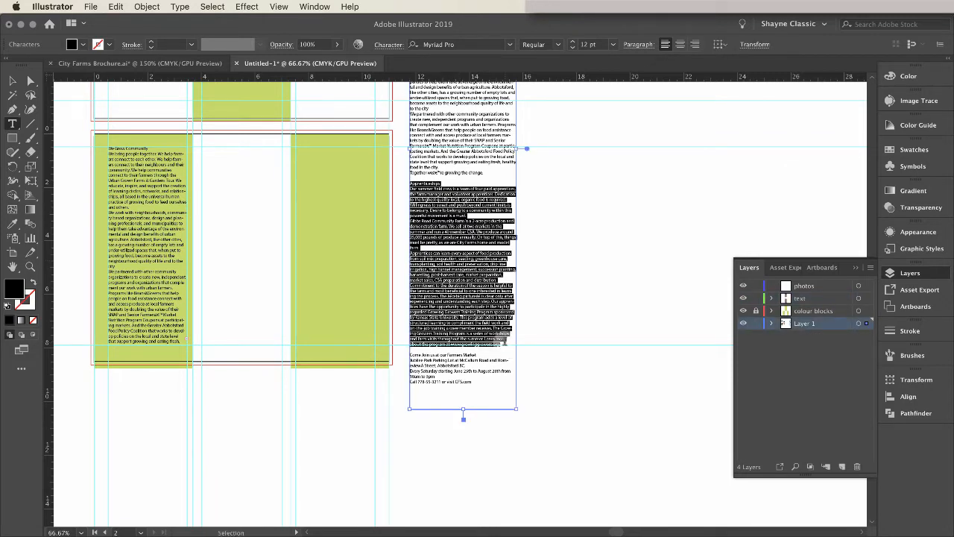
- Duplicate the "We Grow Community" text frame horizontally onto the second artboard's right green panel, aligned to its margin guides
click(10, 79)
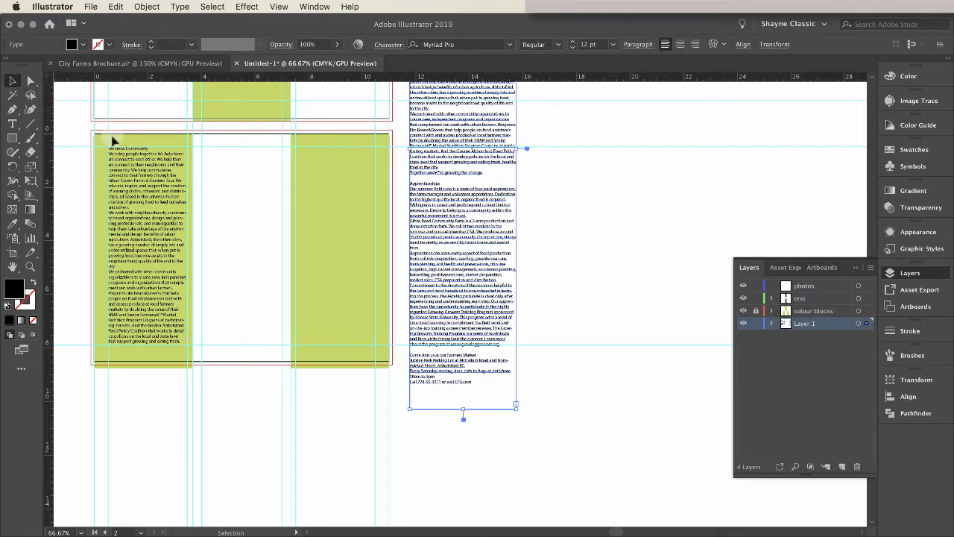
click(138, 167)
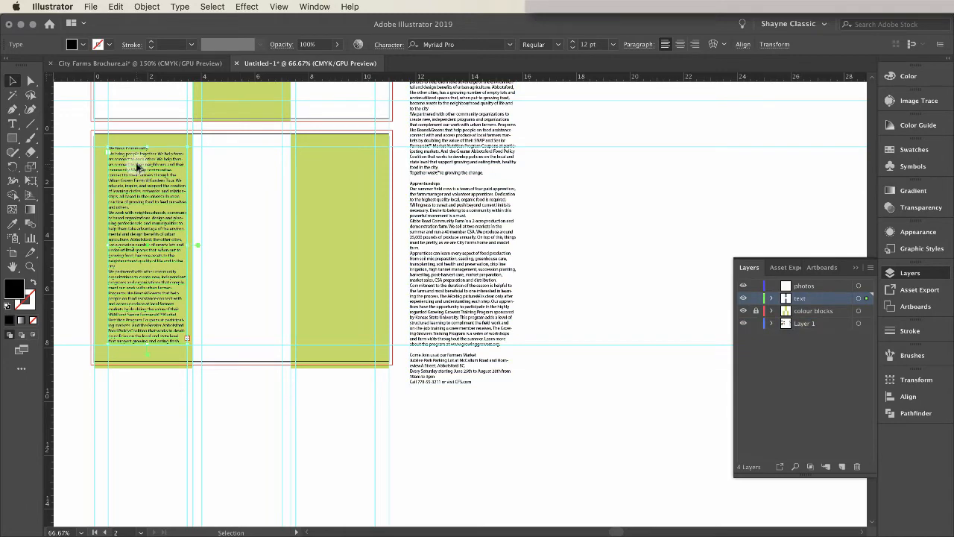
drag(138, 168, 326, 168)
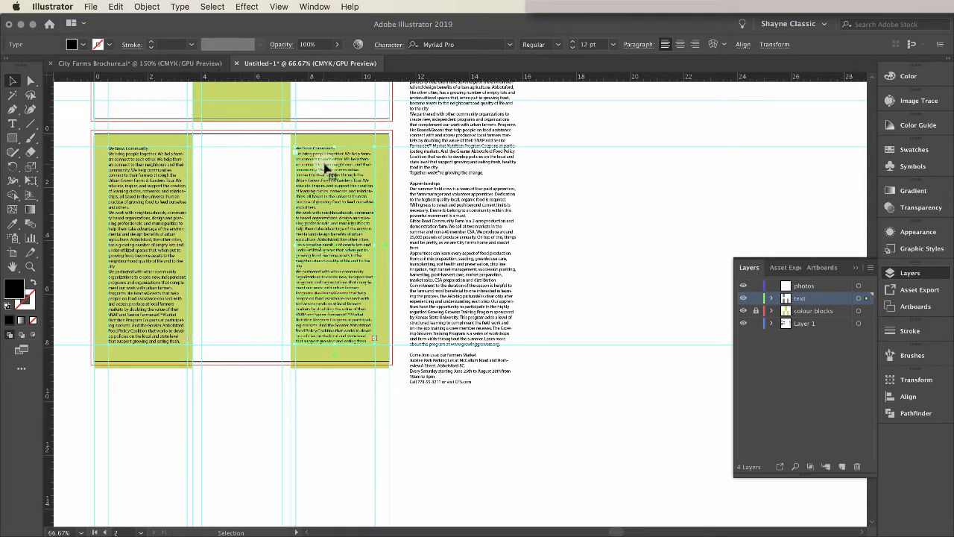
- Replace all the text in the right panel's duplicated frame with the copied "Apprenticeships" text
click(12, 122)
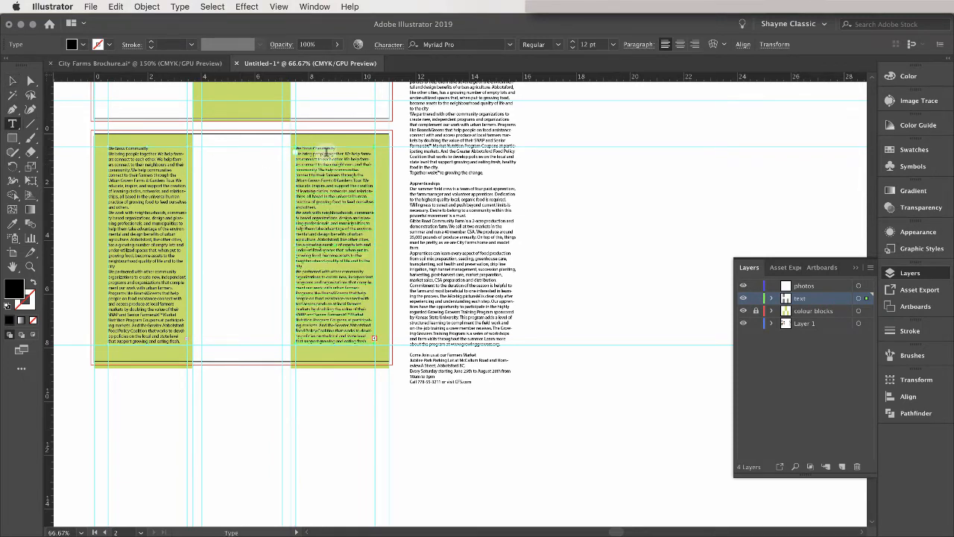
click(324, 149)
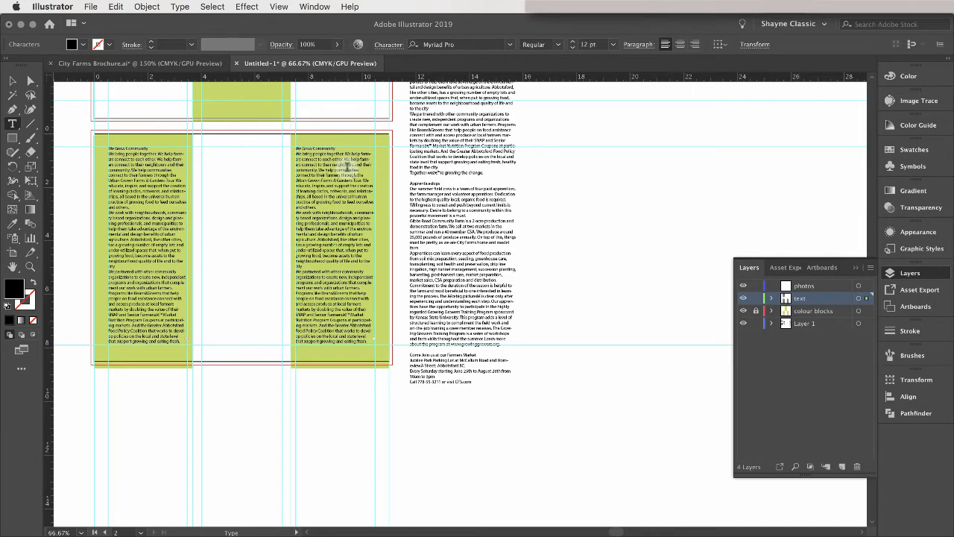
key(Escape)
double_click(350, 172)
key(super+a)
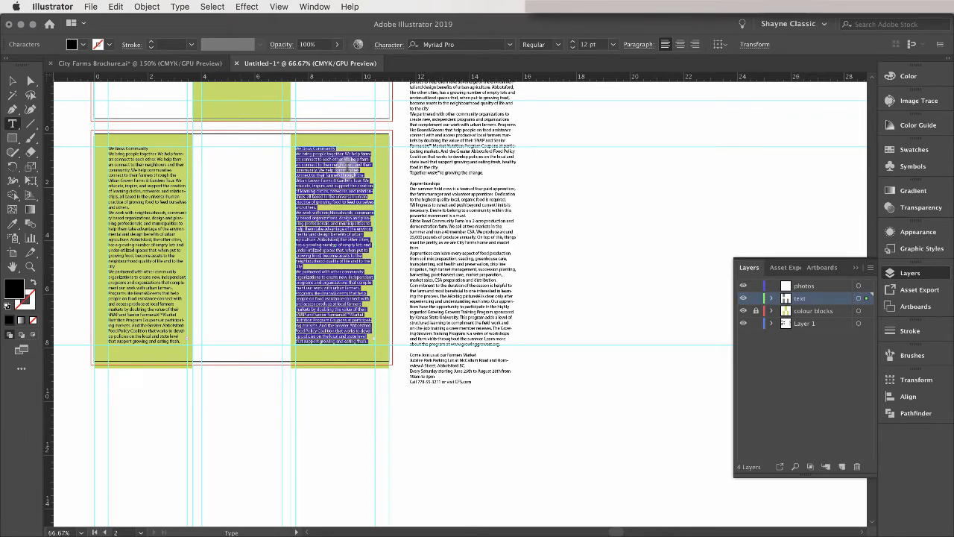
key(super)
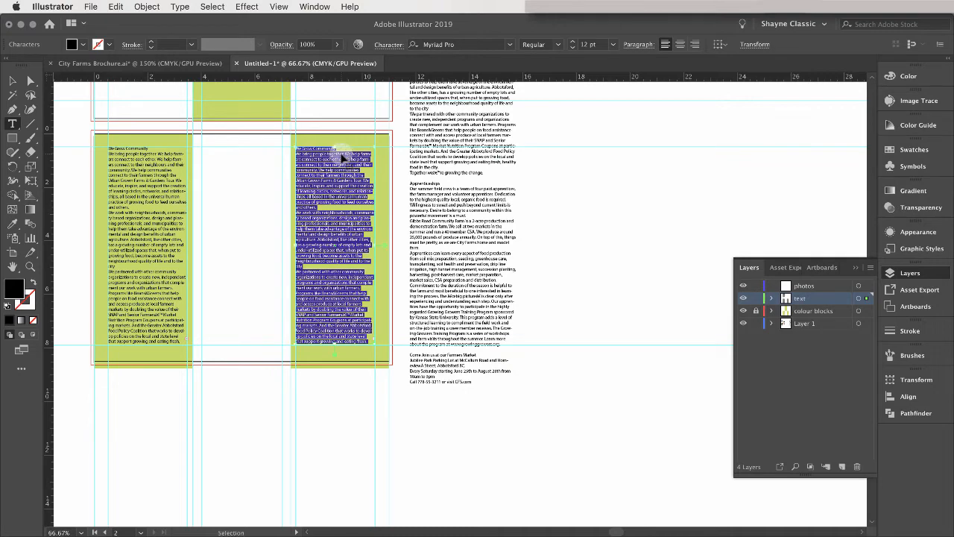
key(Escape)
scroll(529, 187, up, 5)
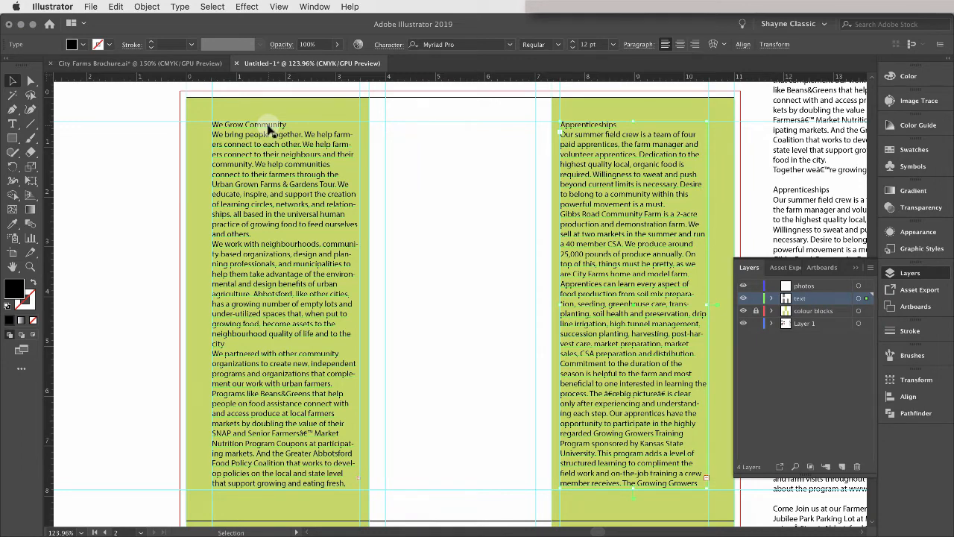
- Format the "We Grow Community" heading in the left panel as 15 pt BalboaPlus
click(12, 123)
click(308, 127)
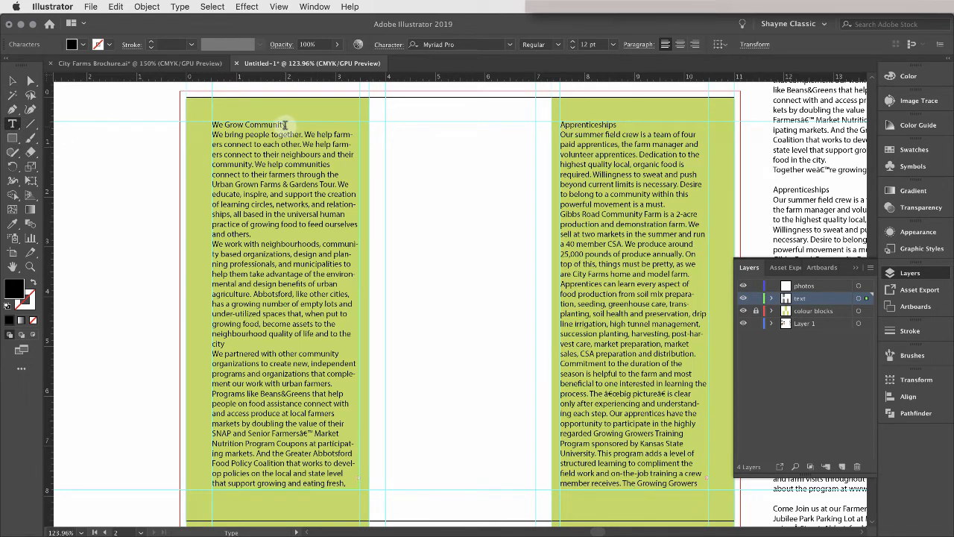
drag(287, 125, 211, 124)
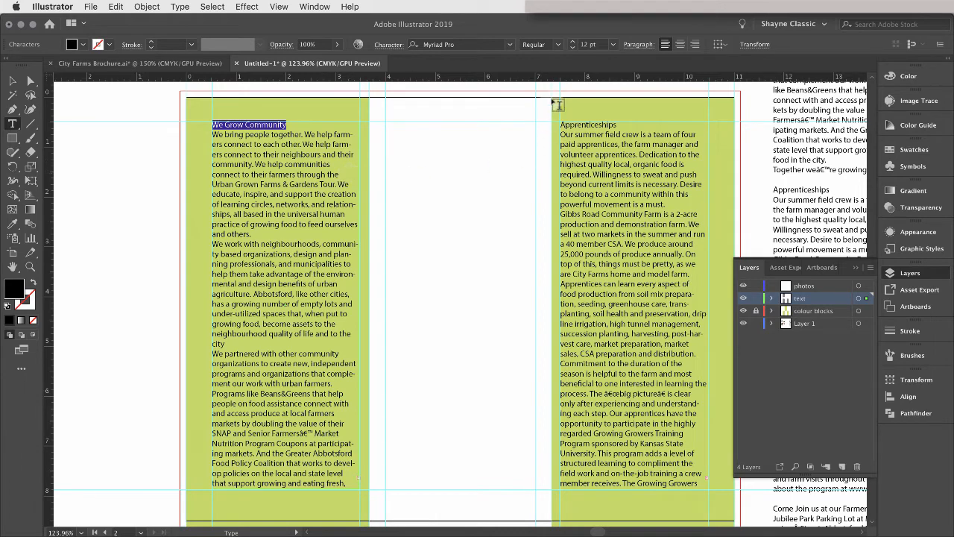
click(575, 42)
click(574, 43)
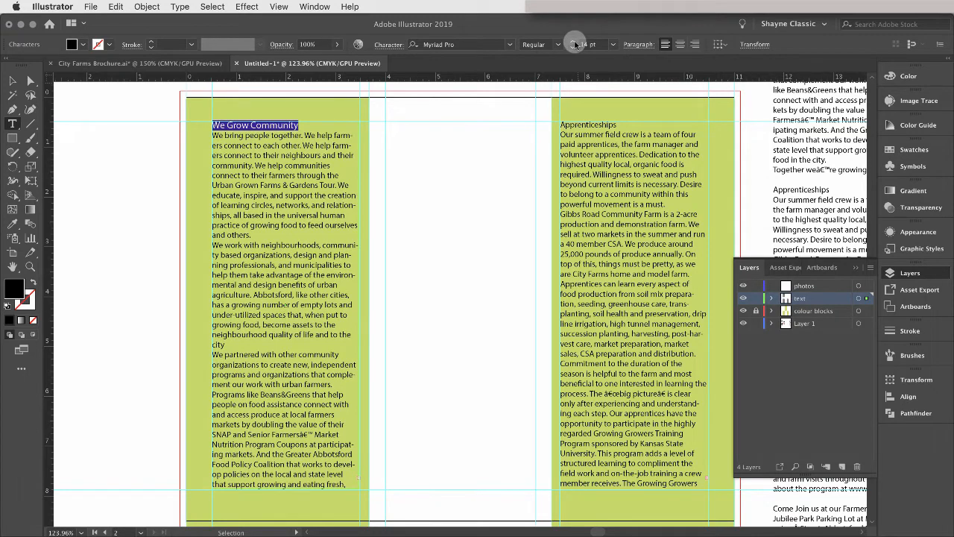
click(574, 42)
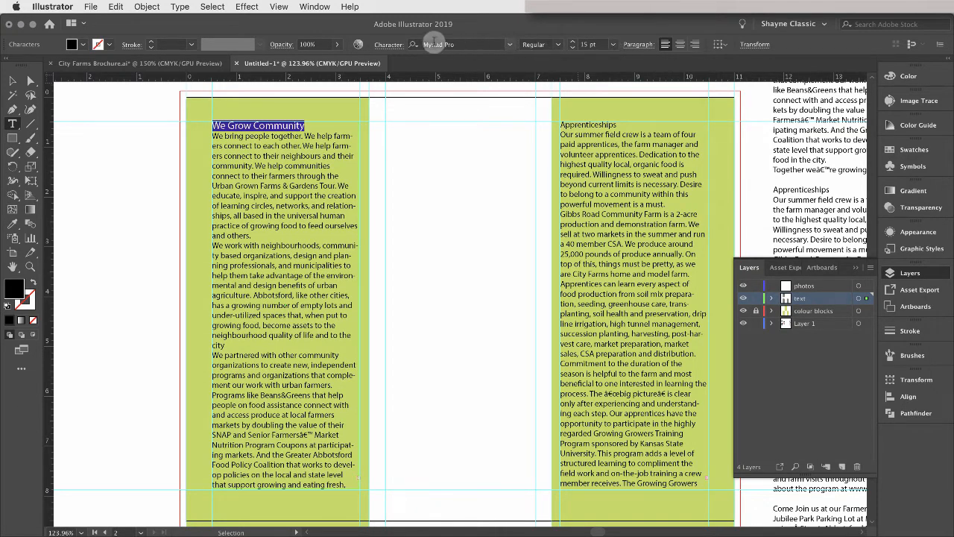
click(509, 46)
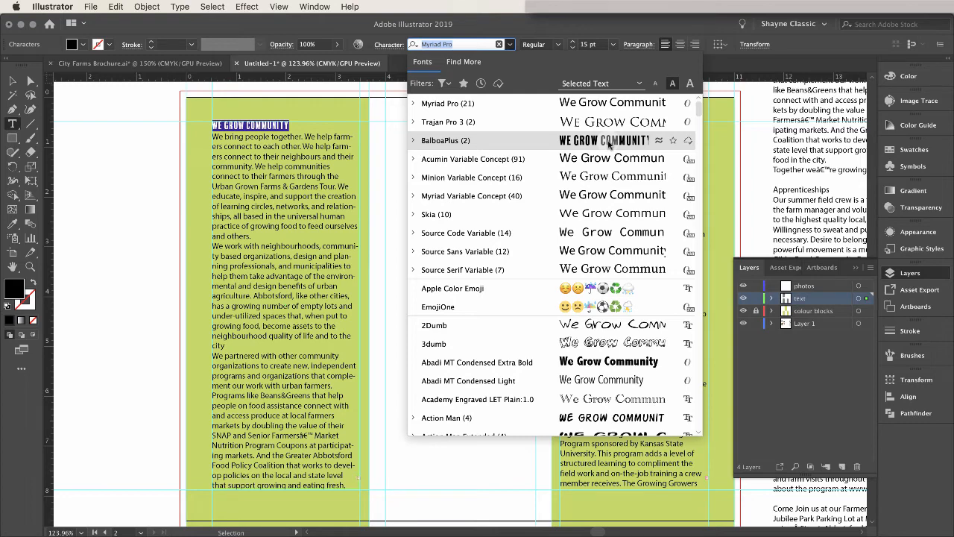
click(610, 144)
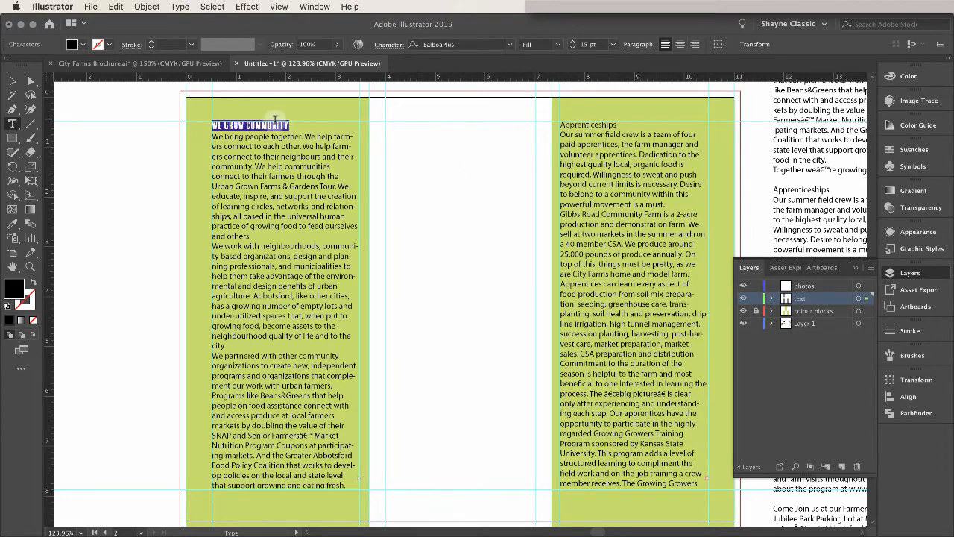
- Color the "We Grow Community" heading with the dark olive green swatch C=57 M=39 Y=99 K=23 and deselect it
click(915, 150)
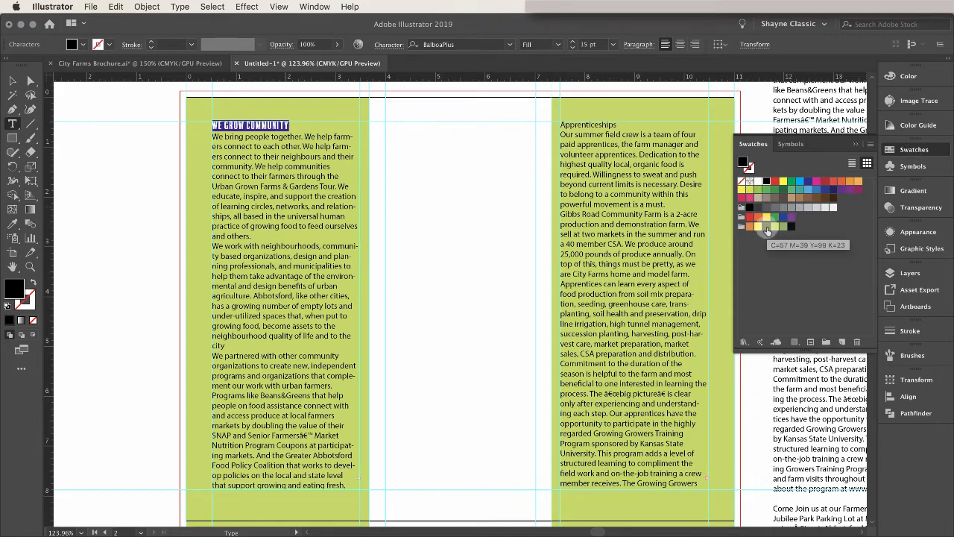
click(767, 228)
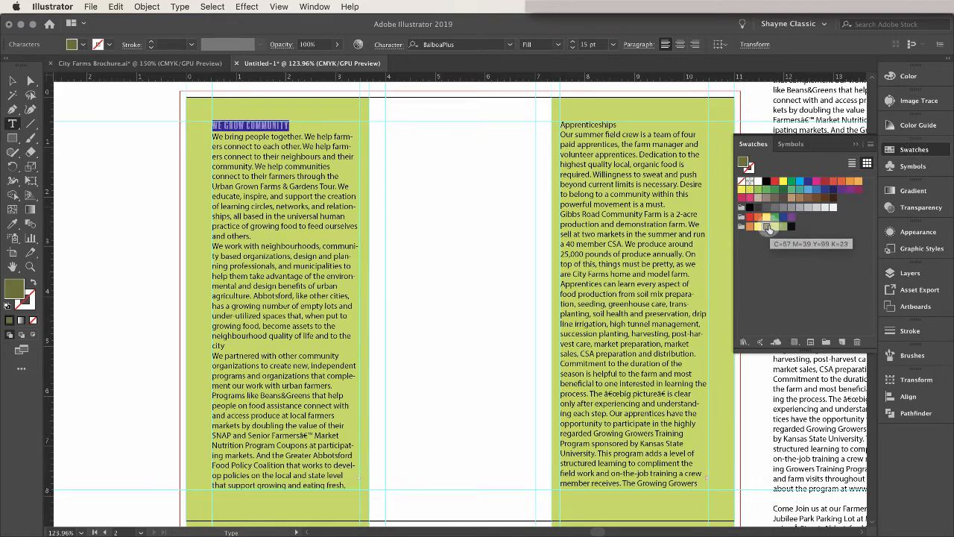
click(12, 80)
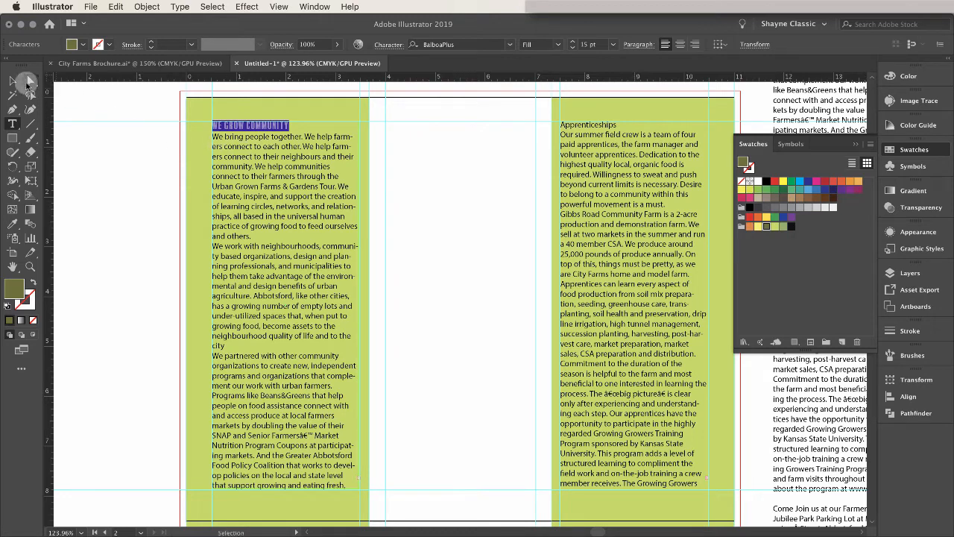
click(108, 96)
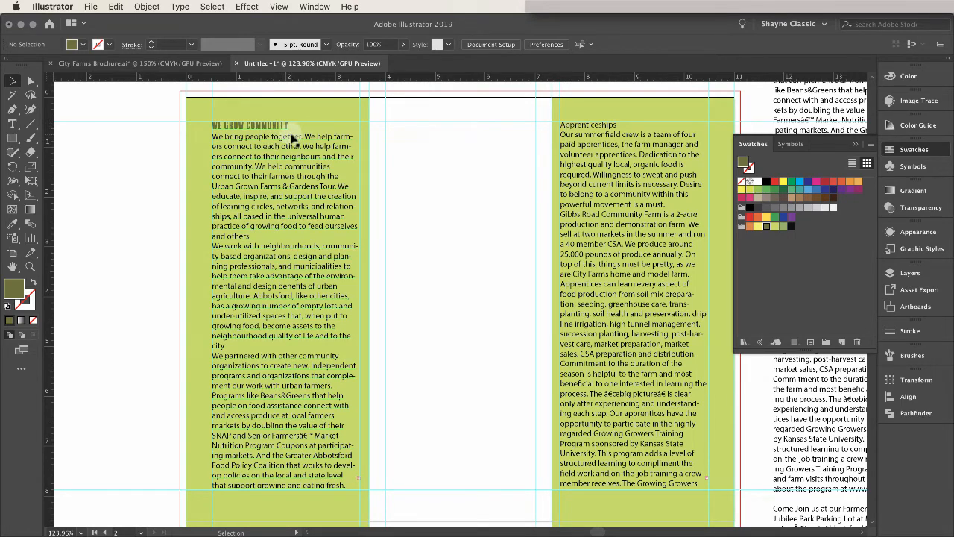
- Set the space after the "We Grow Community" heading to 4 pt and move the paragraph settings clear of the Apprenticeships text
scroll(292, 139, down, 1)
double_click(289, 121)
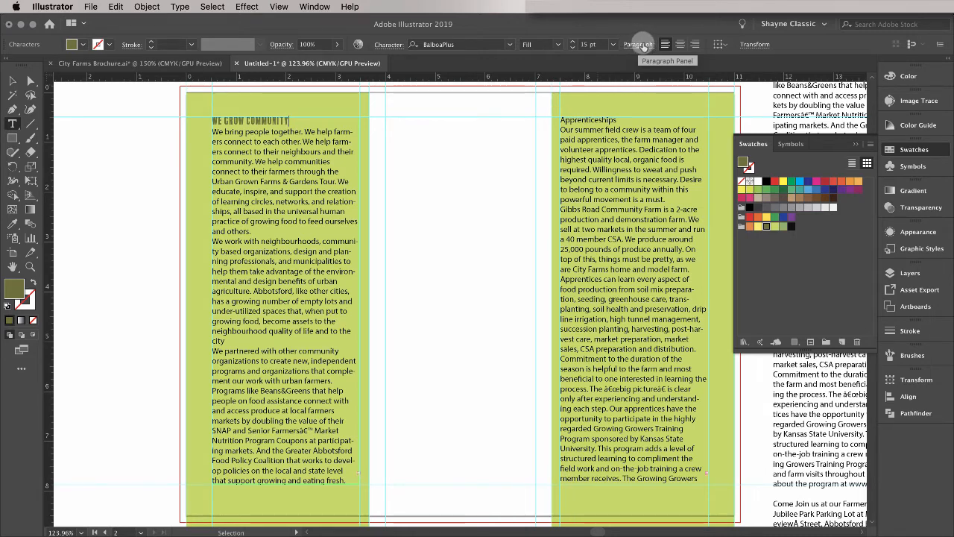
click(314, 6)
mouse_move(347, 446)
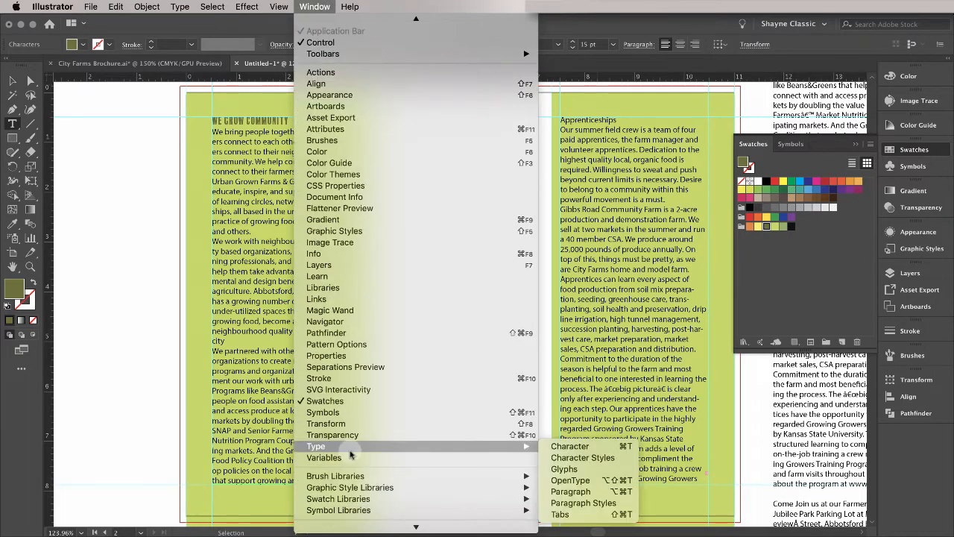
click(592, 492)
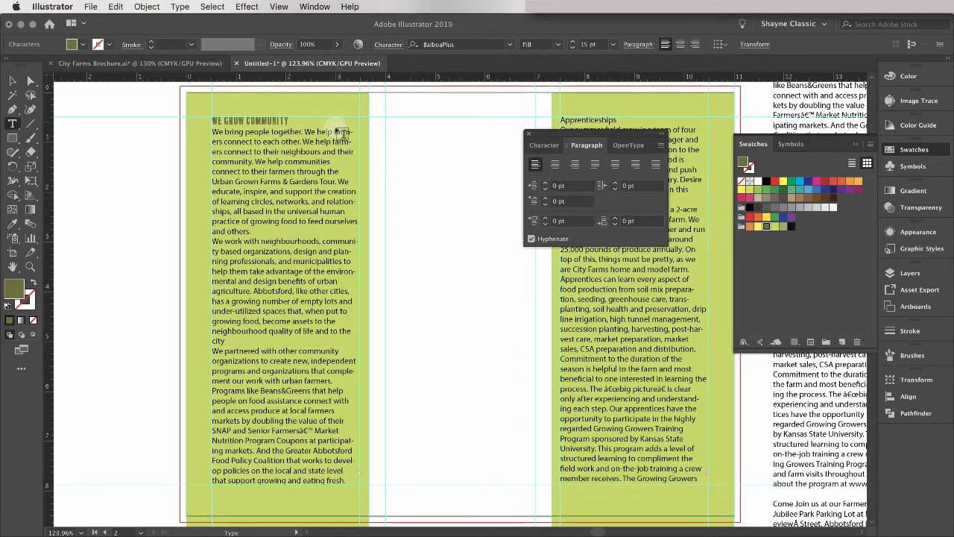
click(616, 218)
click(616, 218)
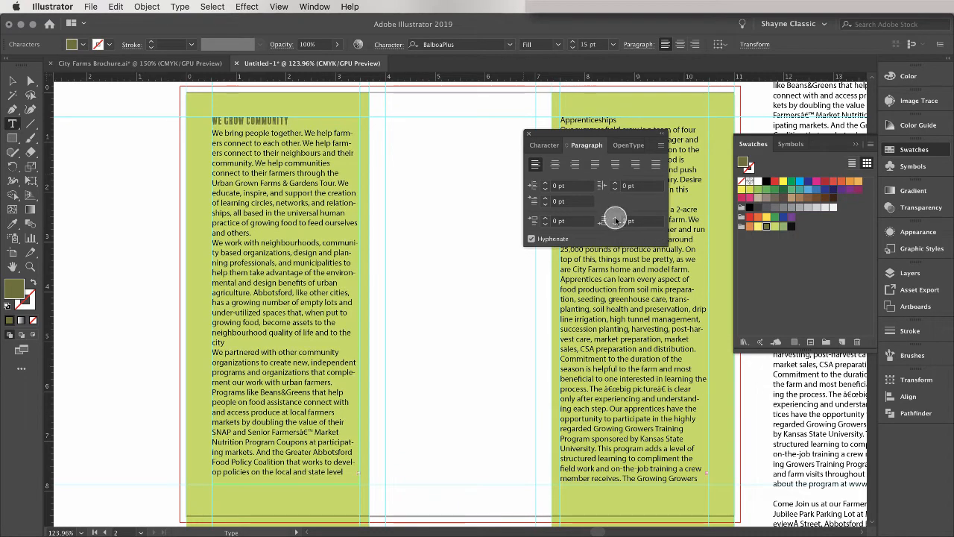
click(615, 218)
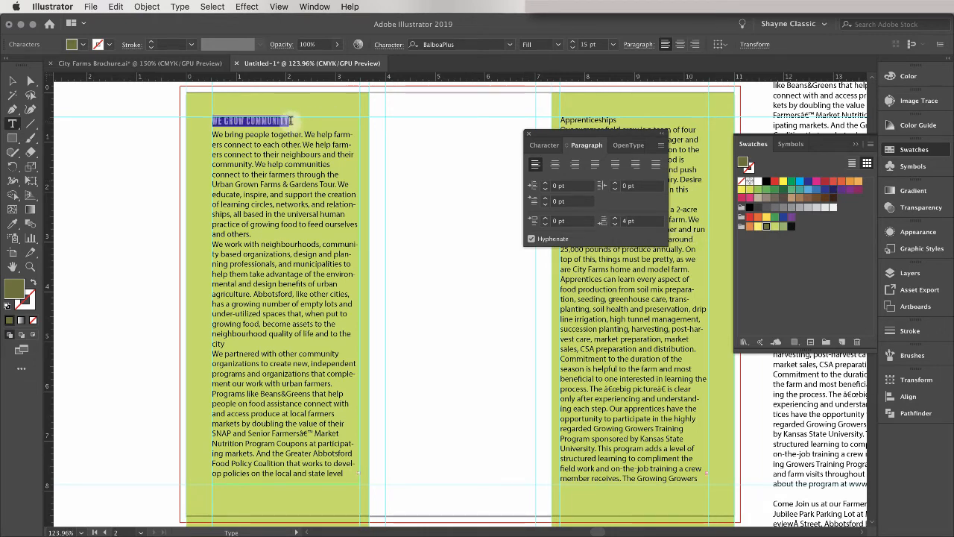
click(310, 121)
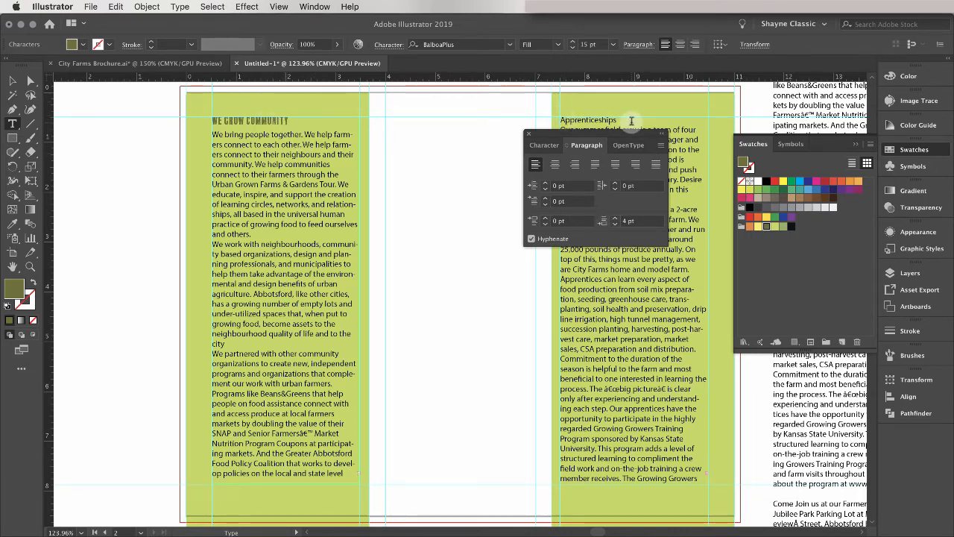
click(625, 146)
drag(619, 136, 500, 131)
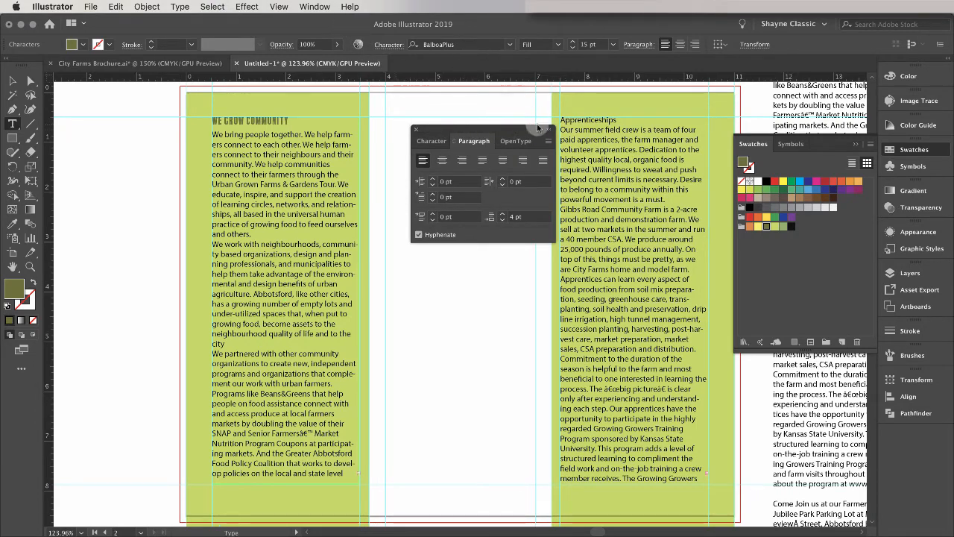
- Show the paragraph styles and create a new paragraph style from the selected "We Grow Community" heading
click(519, 129)
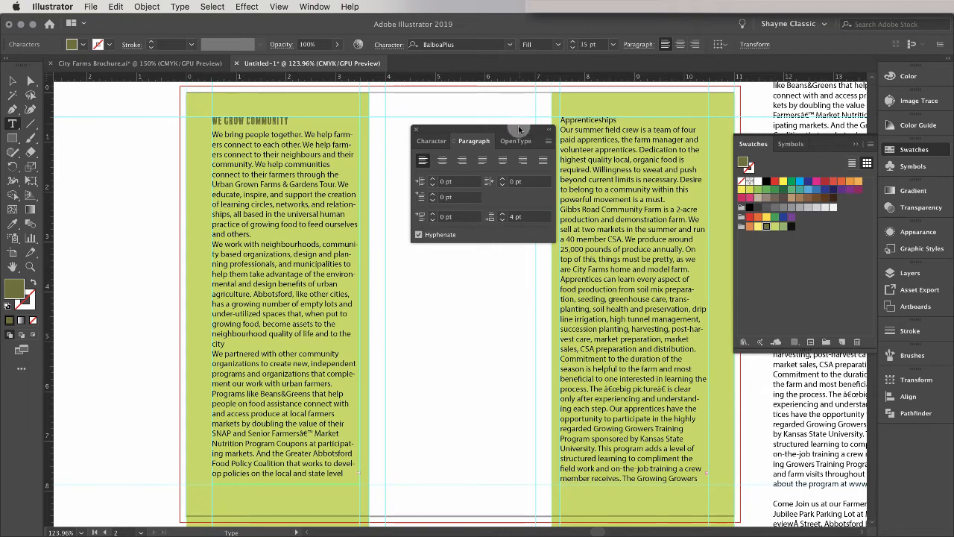
click(316, 7)
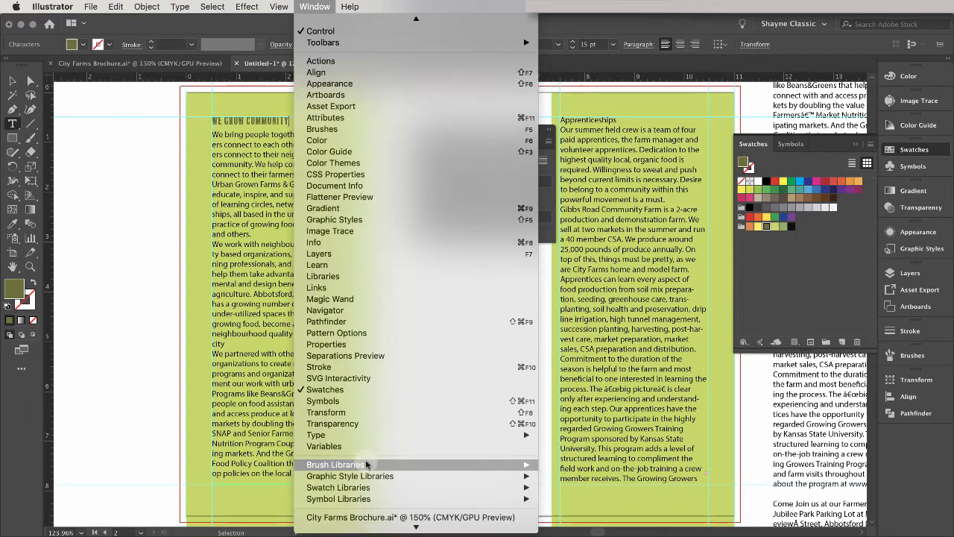
mouse_move(363, 439)
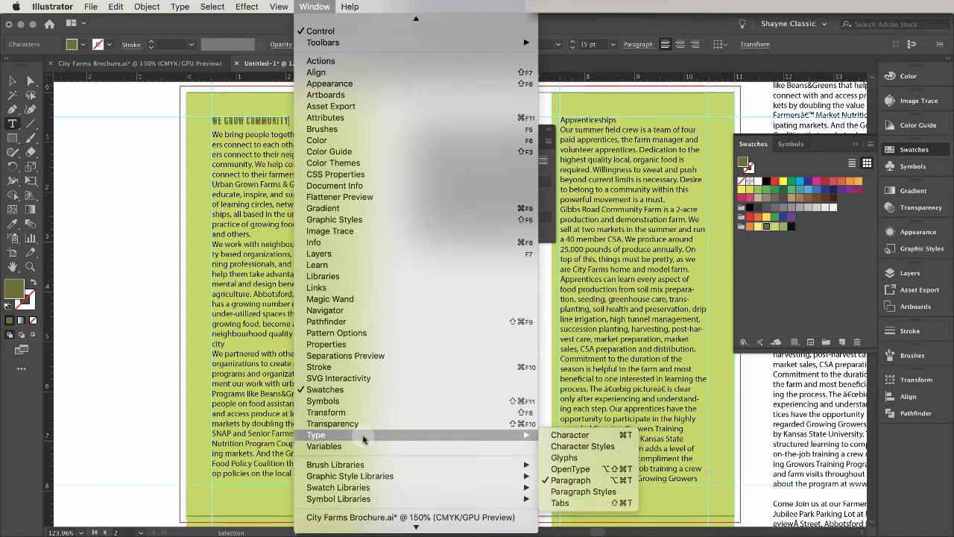
click(585, 492)
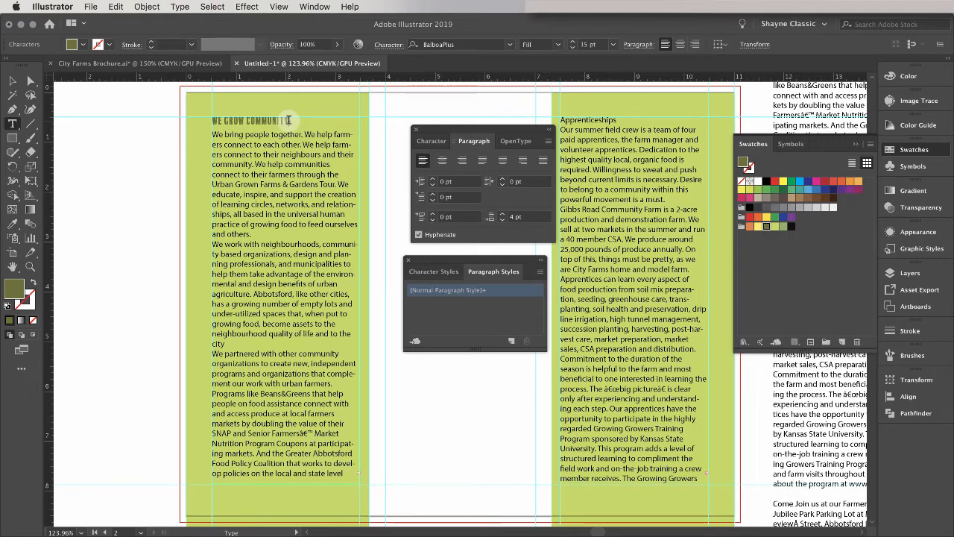
drag(289, 120, 206, 120)
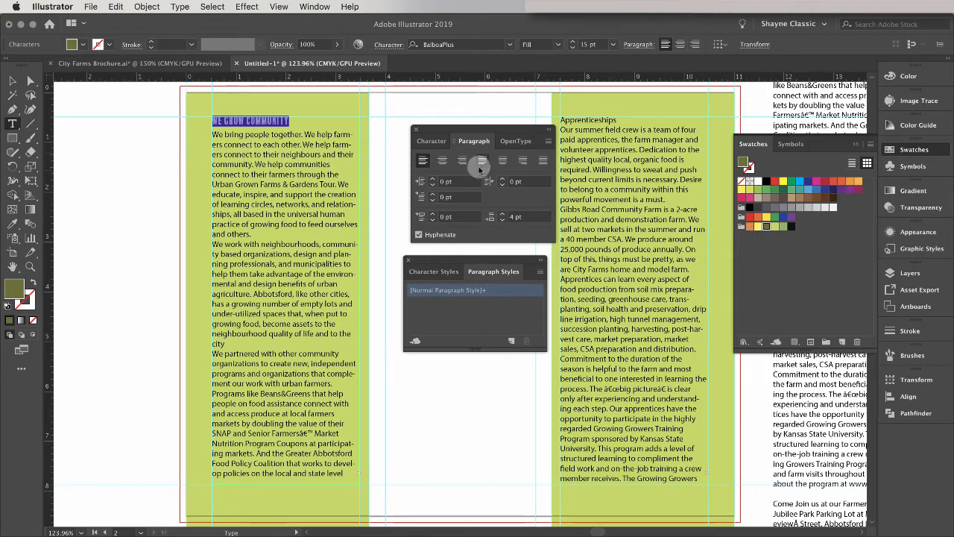
click(495, 271)
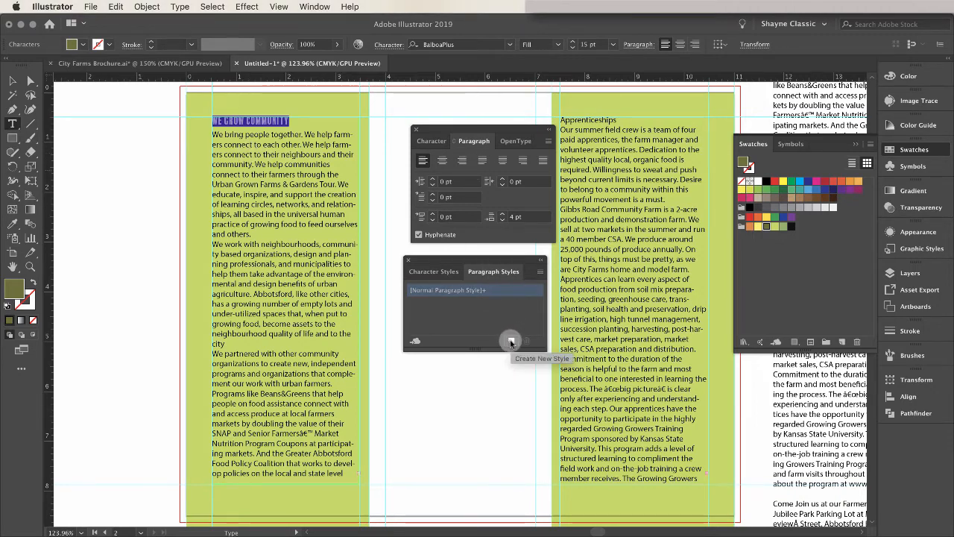
click(510, 341)
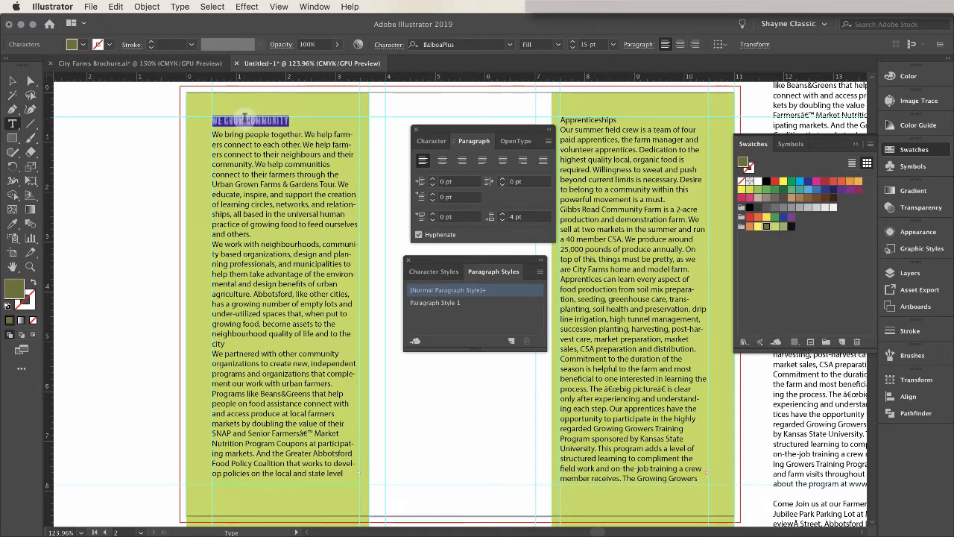
- Rename the new paragraph style as "Title" and leave text editing
click(440, 303)
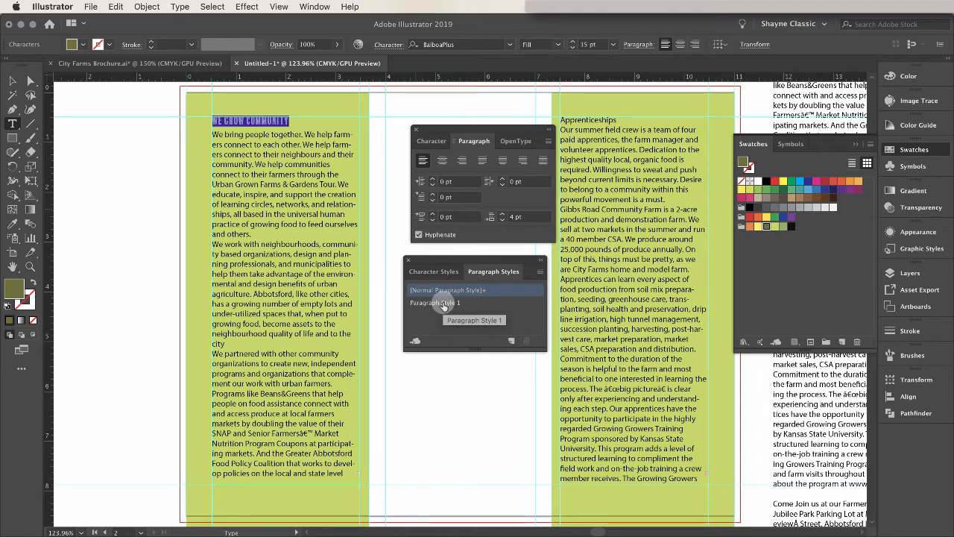
double_click(443, 304)
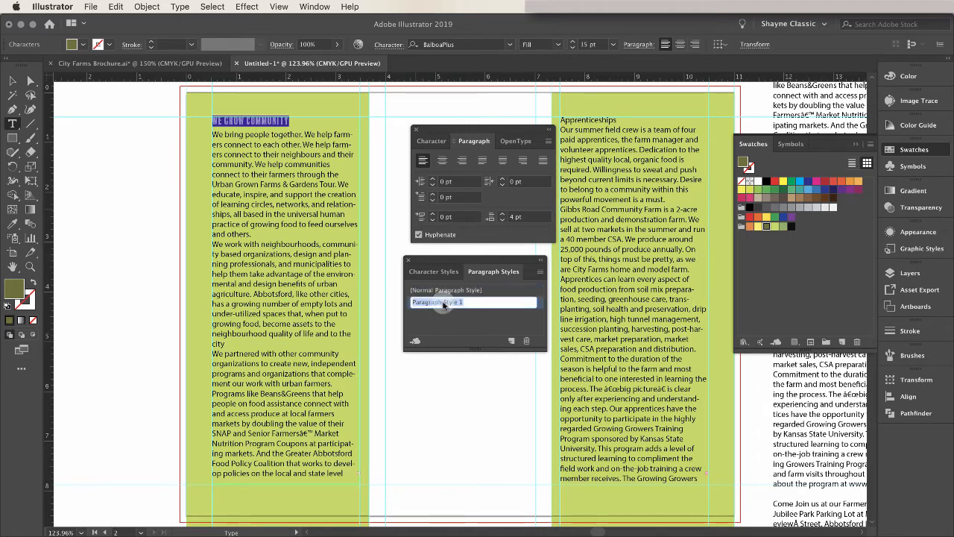
text(Ti)
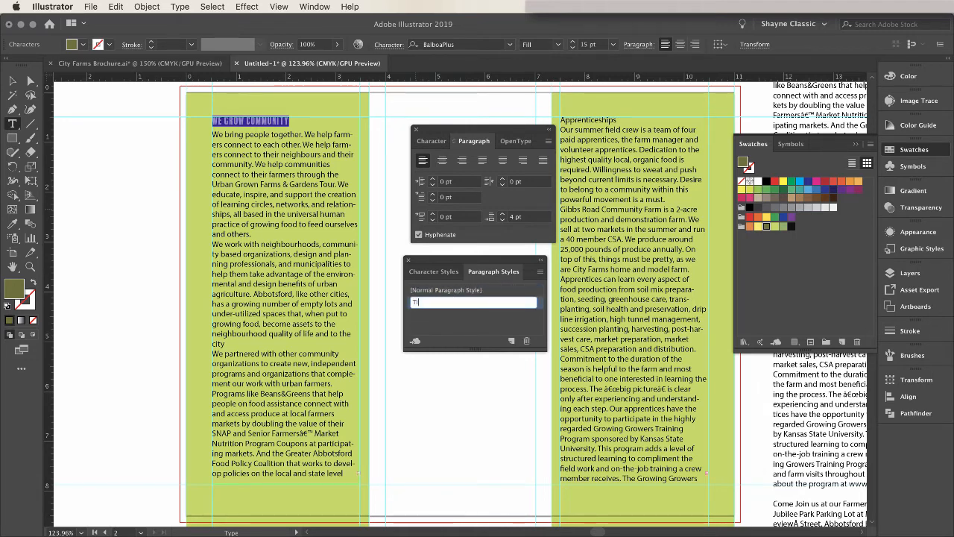
text(tle)
key(Return)
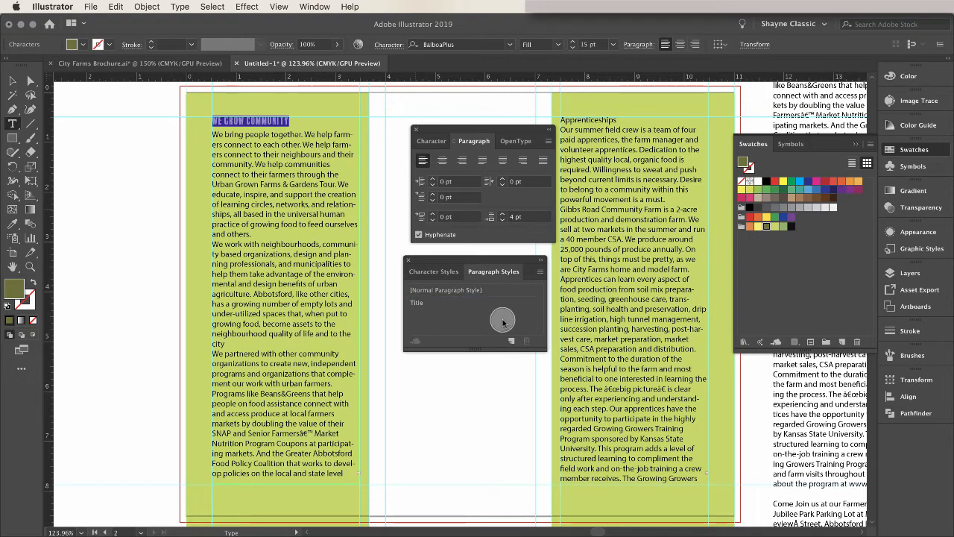
key(Escape)
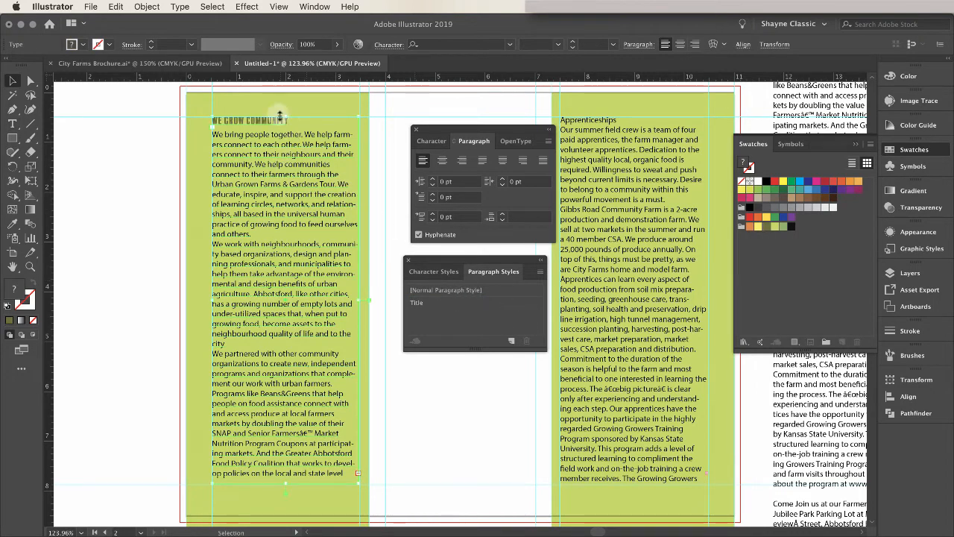
- Apply the "Title" paragraph style to the "Apprenticeships" heading and leave text editing
click(12, 124)
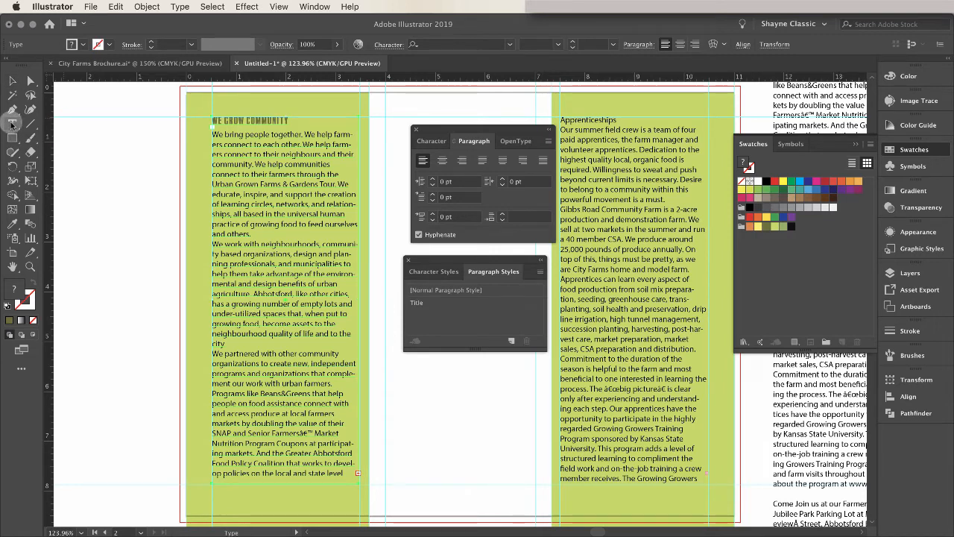
drag(619, 119, 564, 117)
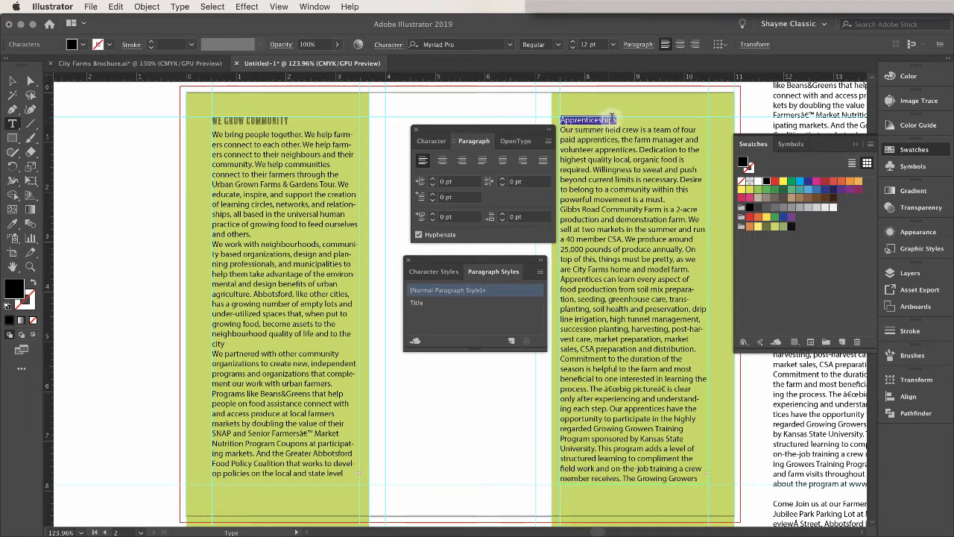
click(452, 304)
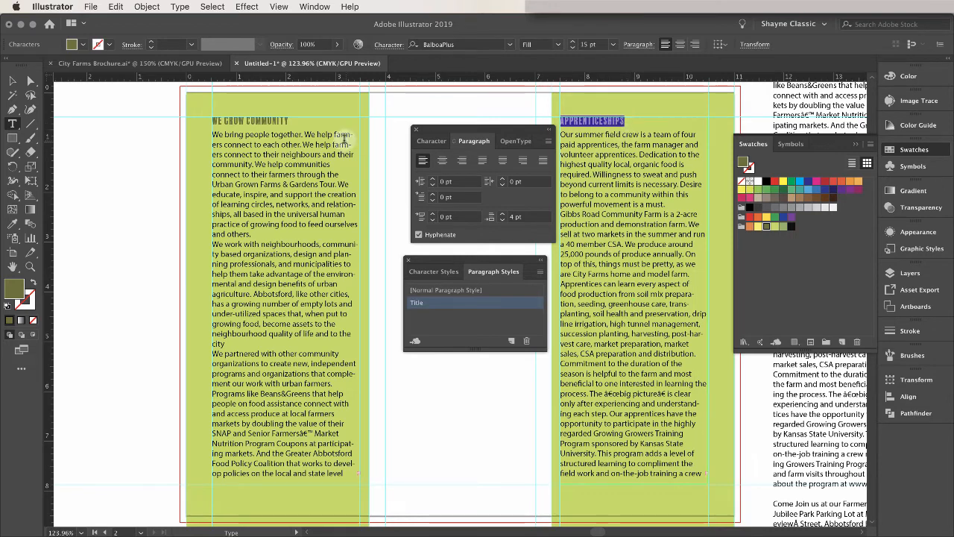
click(12, 82)
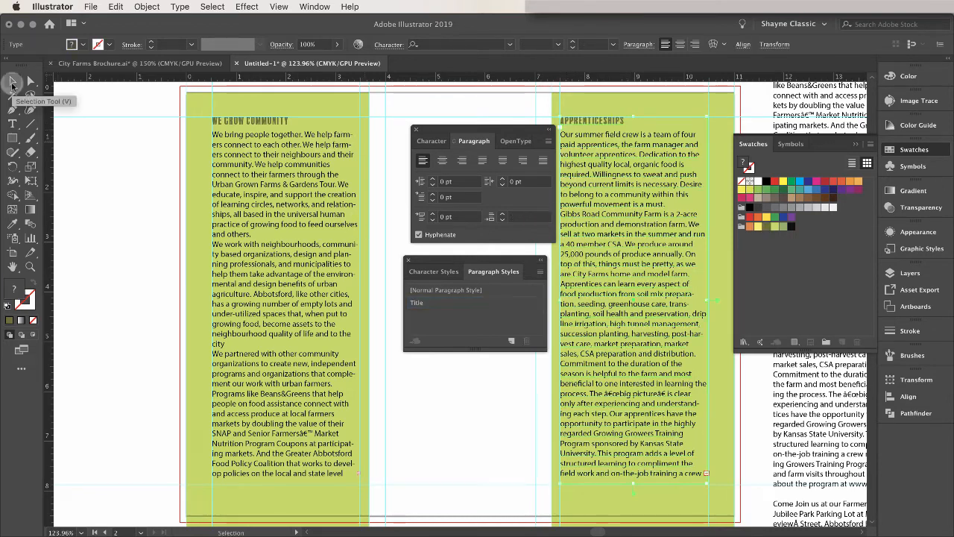
- Apply the "Title" paragraph style to the "Who We Are" and "What We Do" headings on the first artboard
key(ctrl+1)
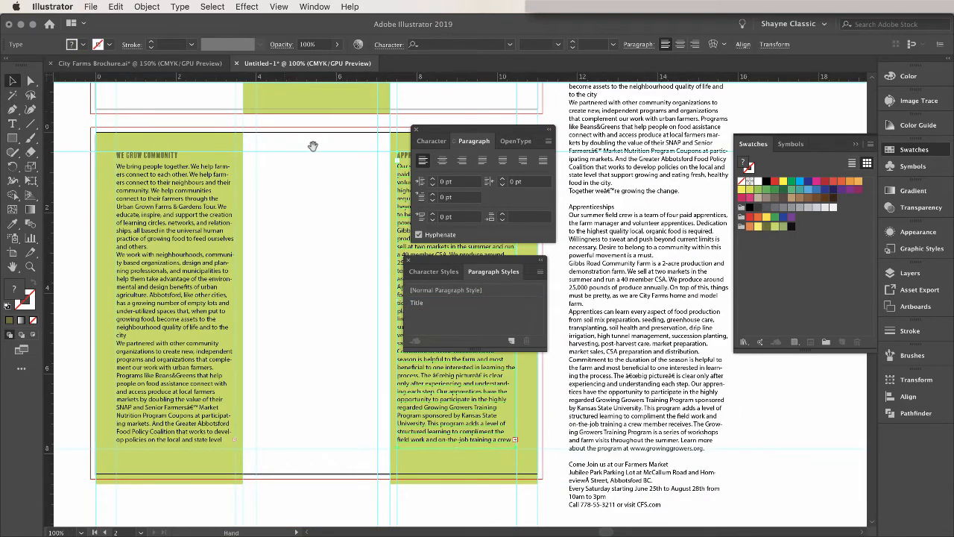
drag(315, 149, 320, 478)
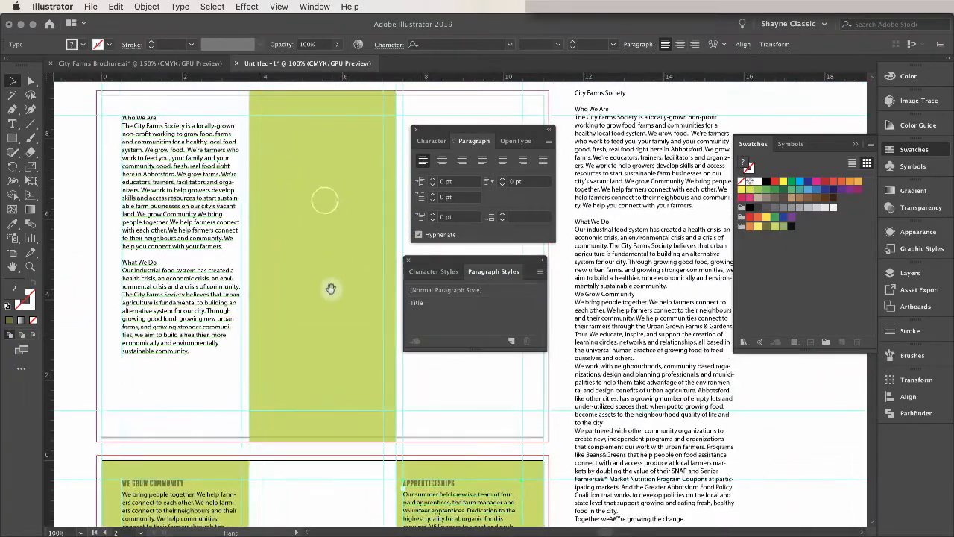
click(12, 123)
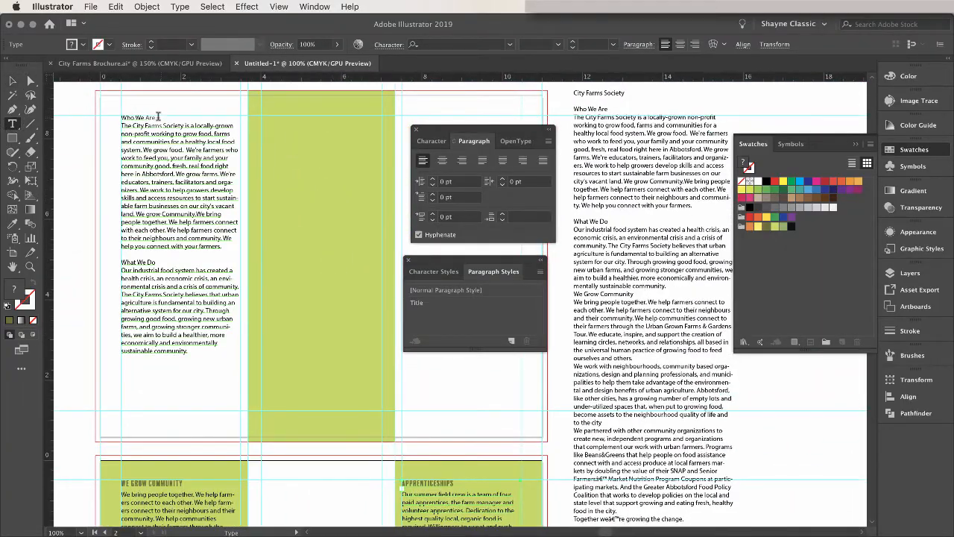
drag(155, 117, 120, 117)
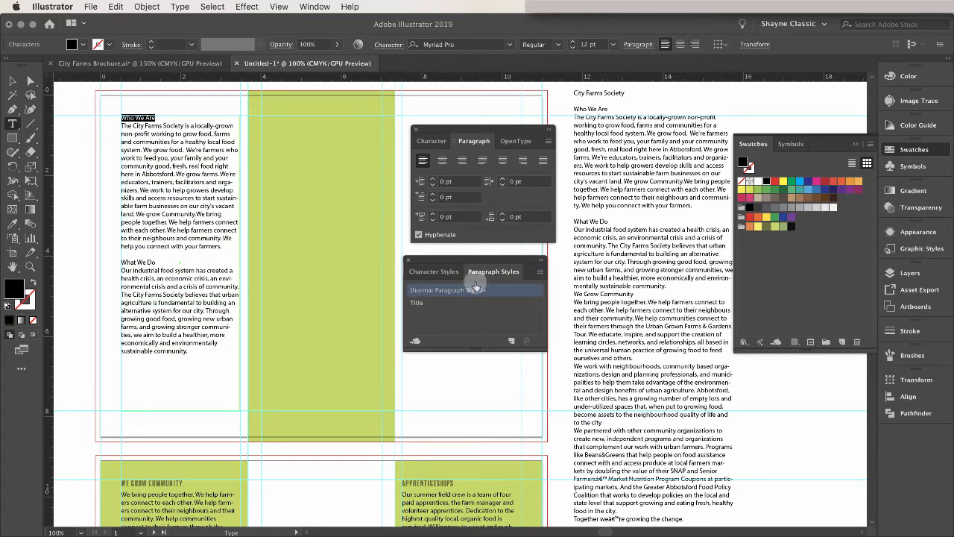
click(445, 303)
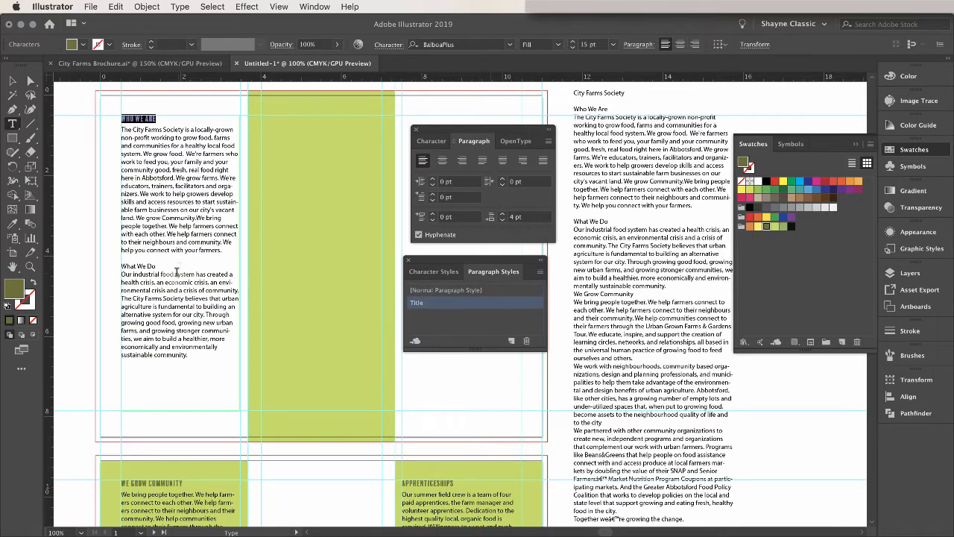
drag(157, 266, 119, 266)
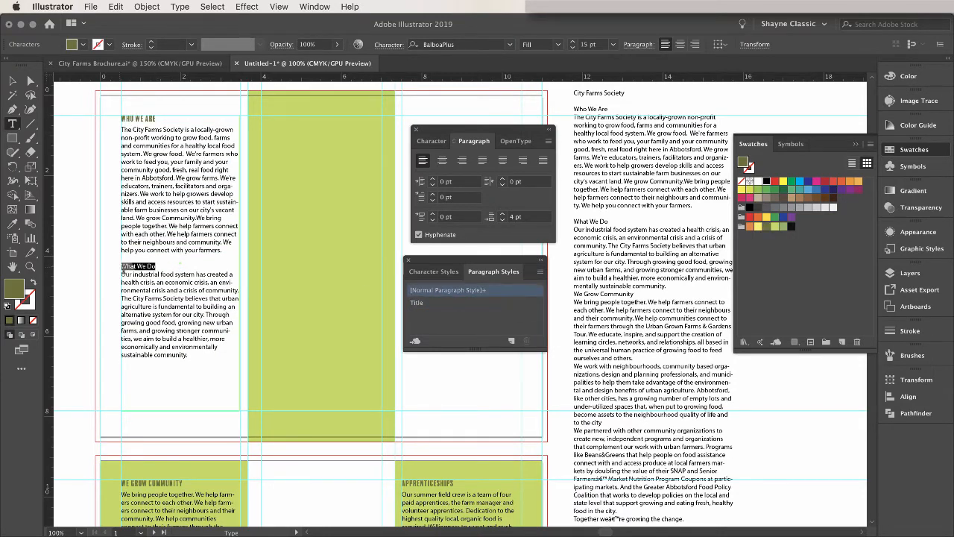
click(468, 304)
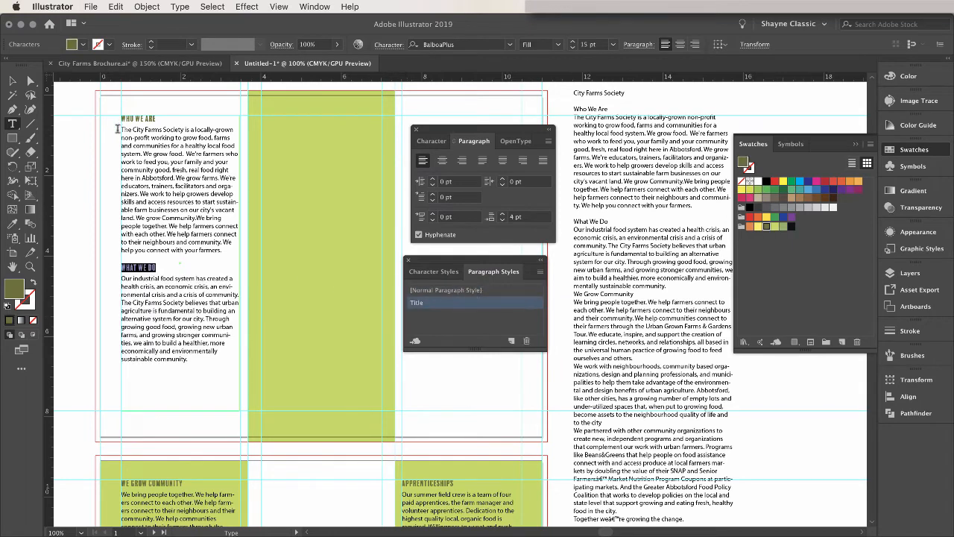
key(Escape)
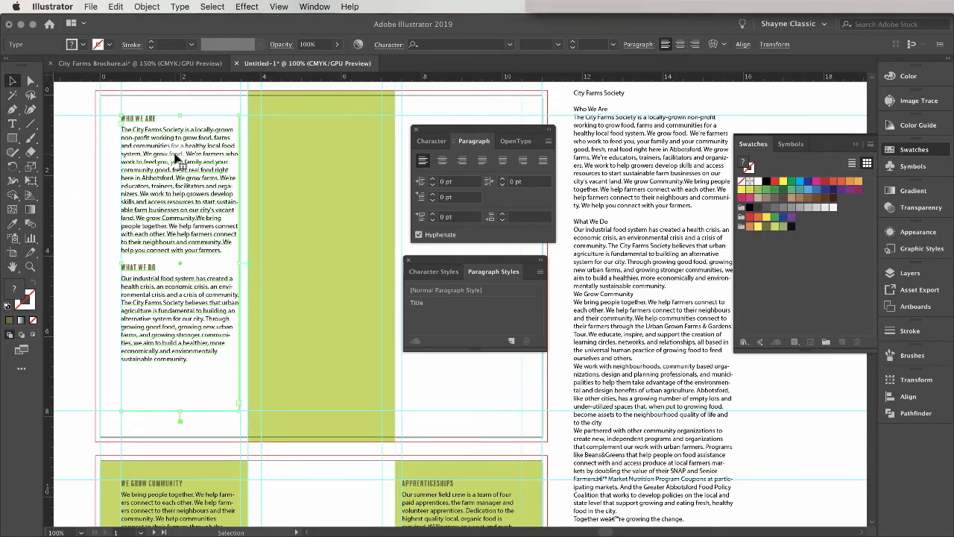
- Bring the "Who We Are" text into close view and move the paragraph settings and paragraph styles clear of it
key(ctrl+=)
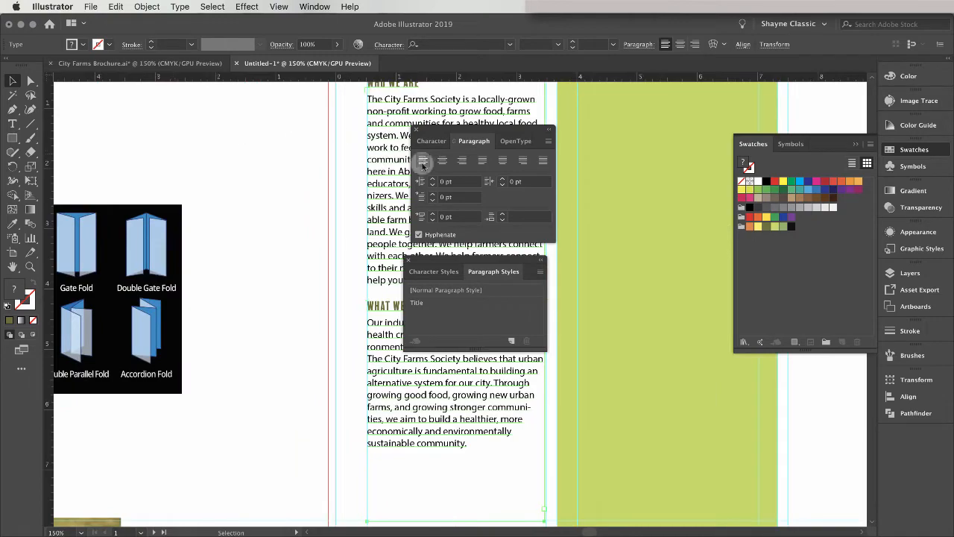
drag(386, 155, 156, 257)
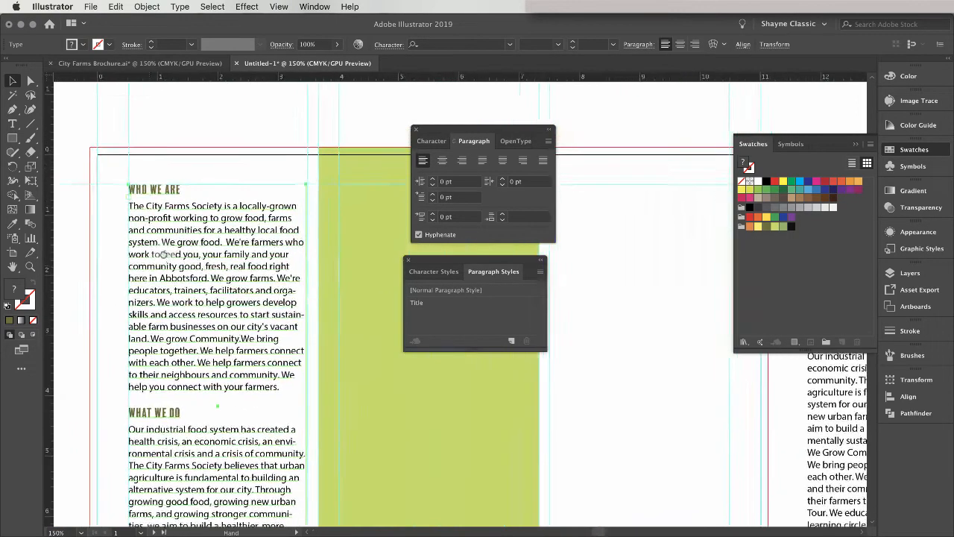
drag(483, 130, 647, 121)
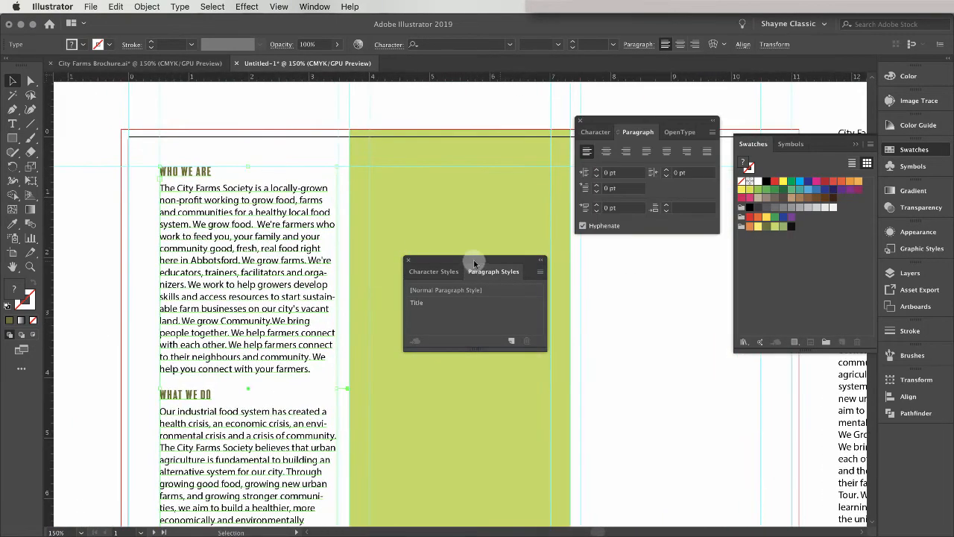
drag(474, 263, 645, 246)
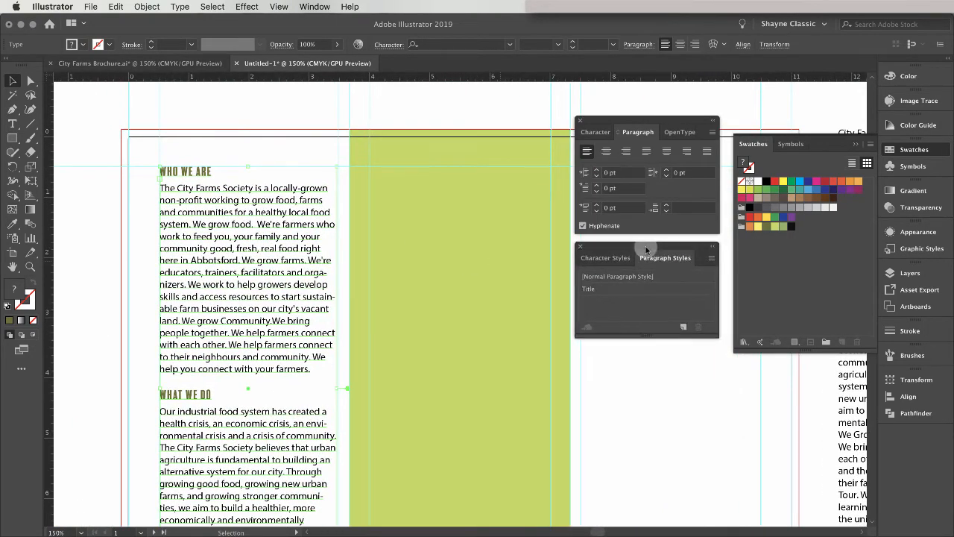
- Format the body paragraph under "Who We Are" as 10 pt Bodoni 72 Book
key(t)
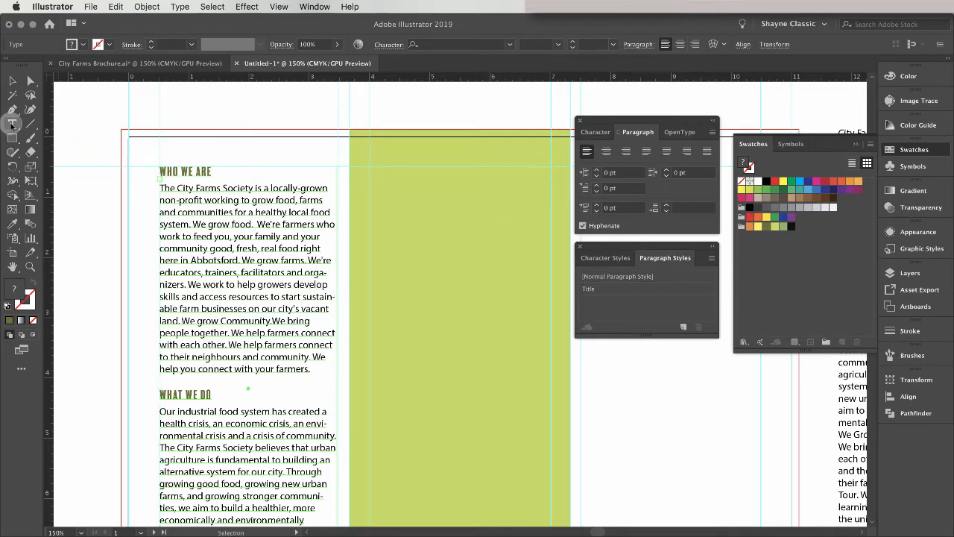
triple_click(160, 188)
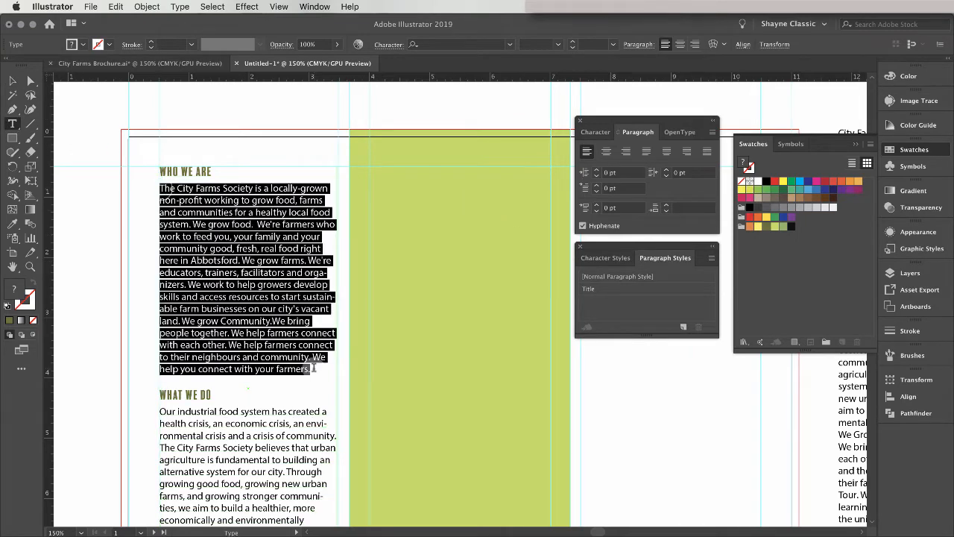
click(511, 45)
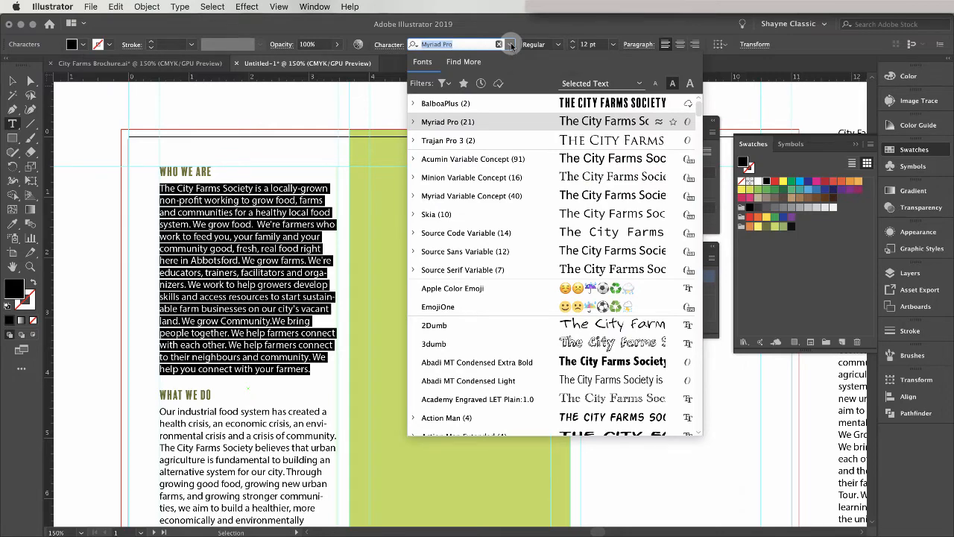
drag(698, 105, 709, 148)
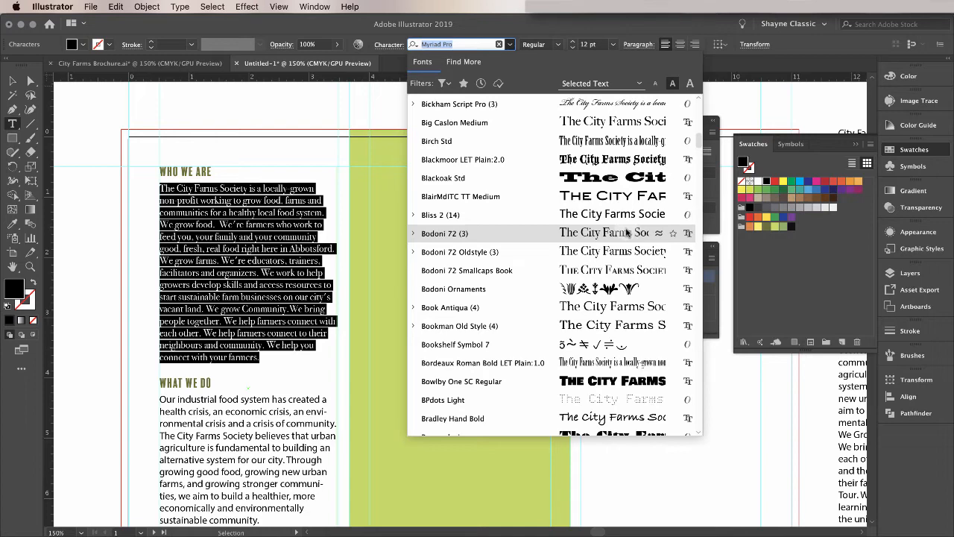
click(626, 234)
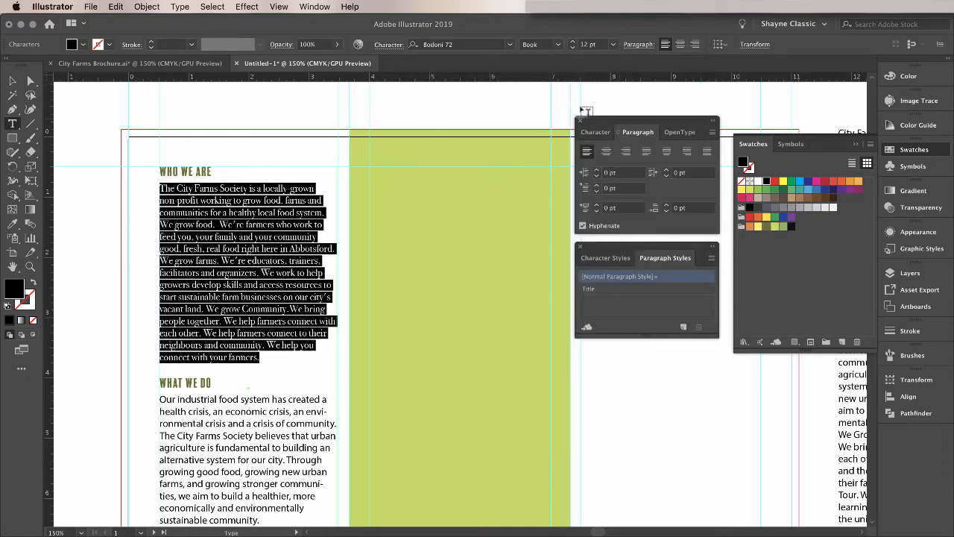
click(572, 48)
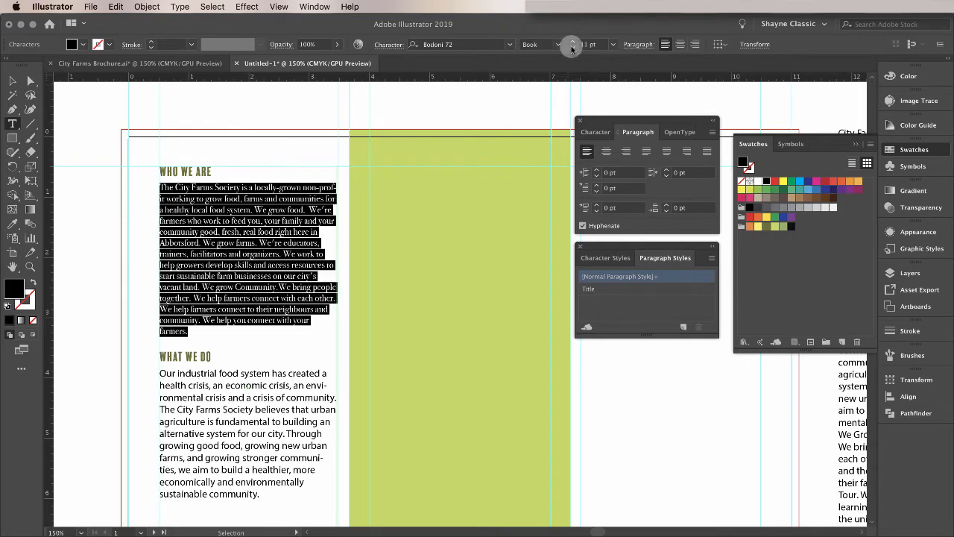
click(572, 47)
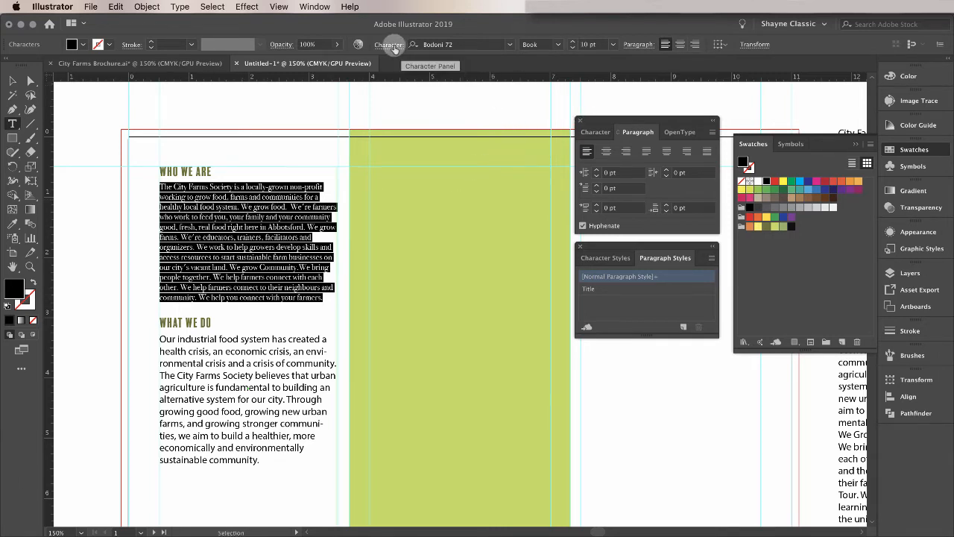
- Set the leading of the body paragraph under "Who We Are" to 14 pt and deselect the text
click(598, 133)
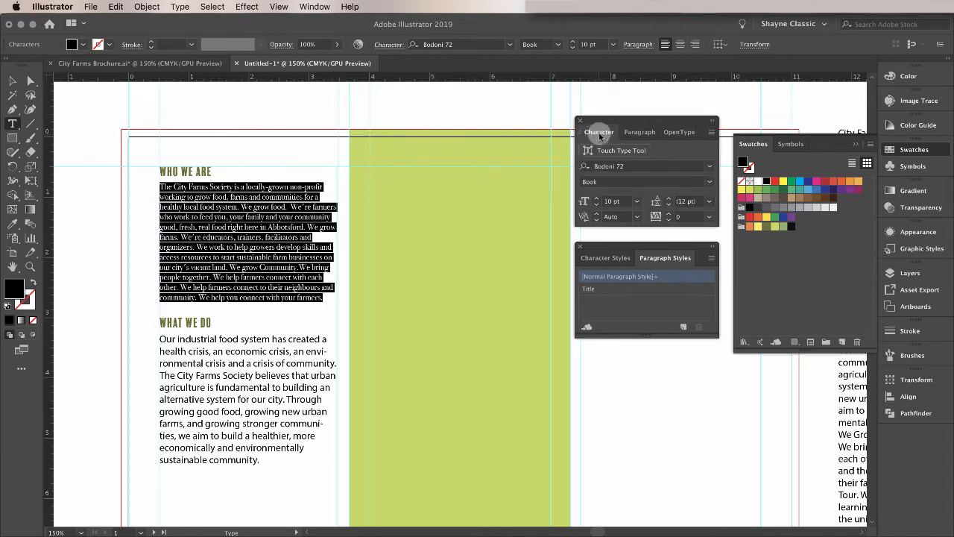
click(668, 200)
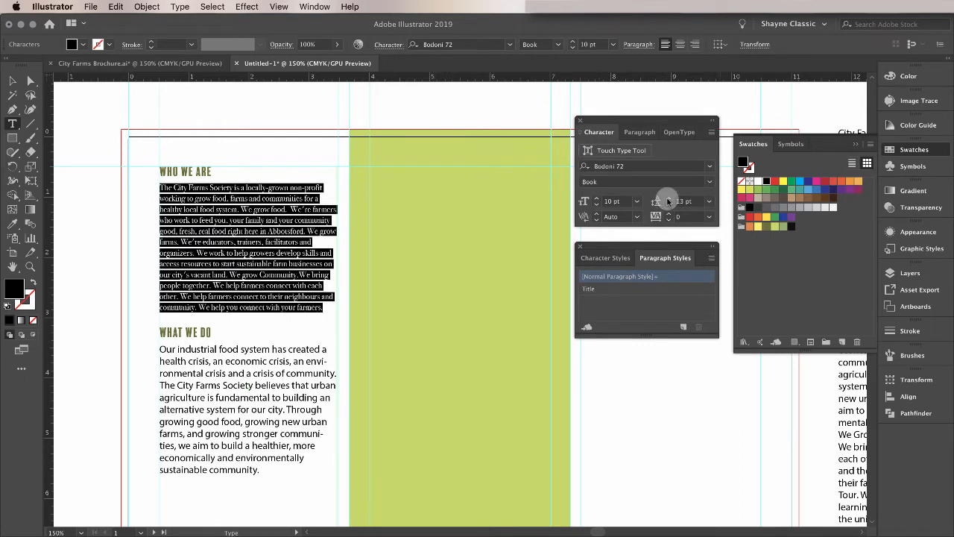
click(668, 199)
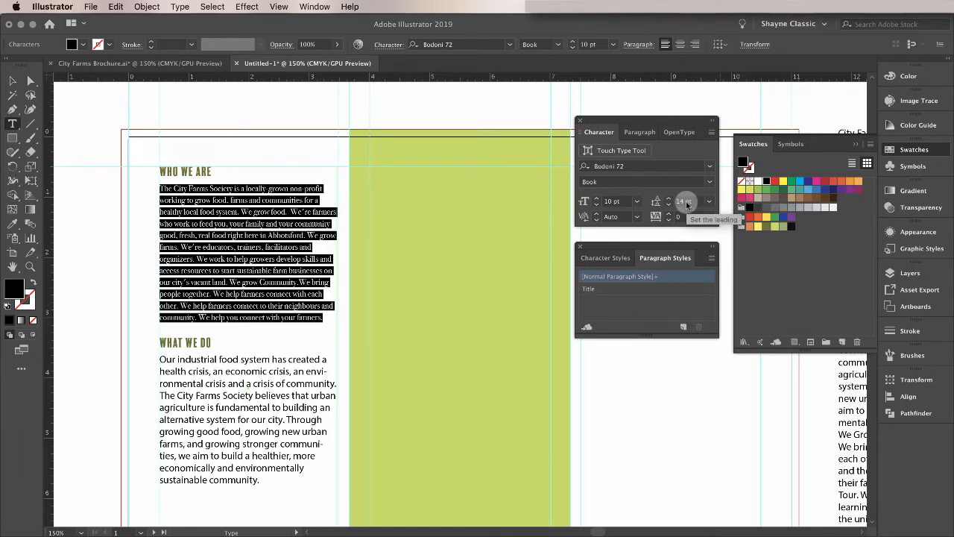
click(11, 80)
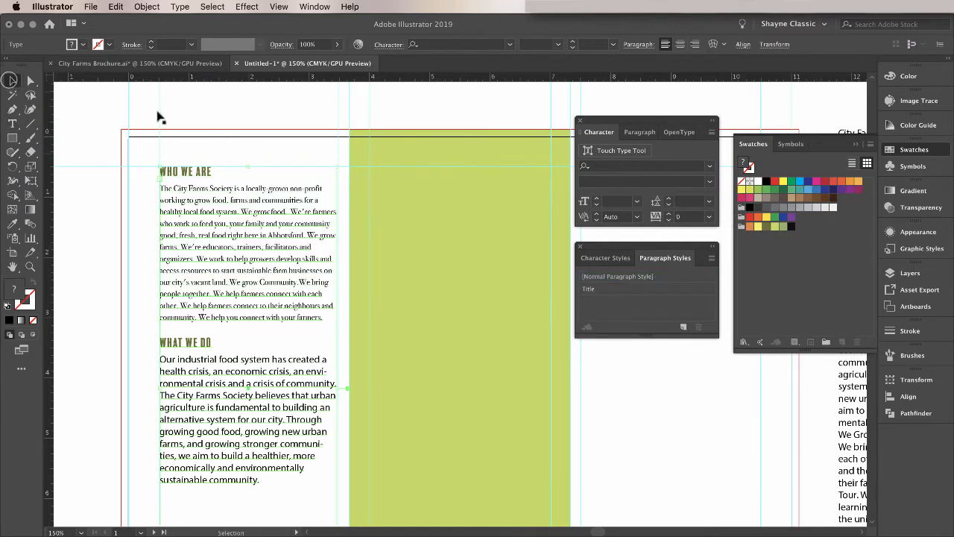
click(158, 117)
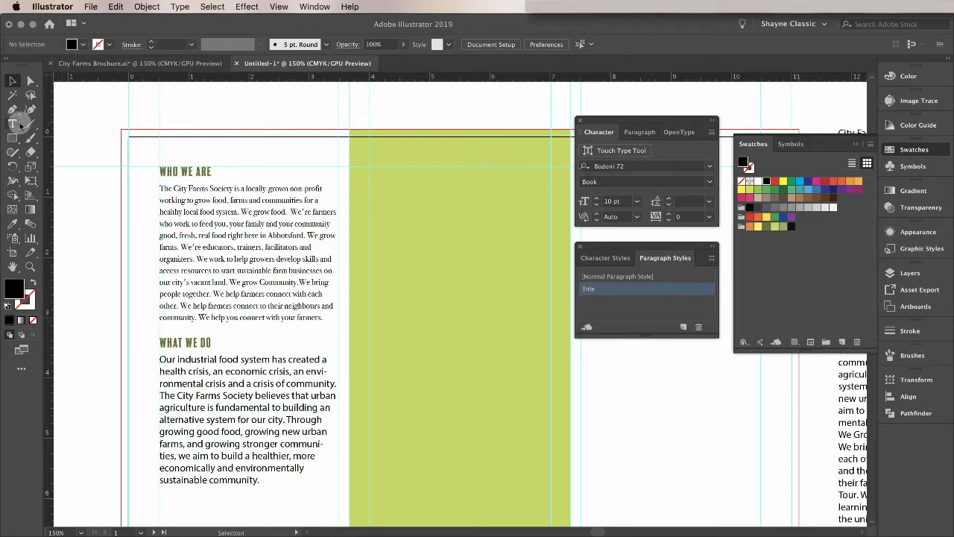
- Create a paragraph style named "Body" from the formatted paragraph under "Who We Are" and leave text editing
click(13, 124)
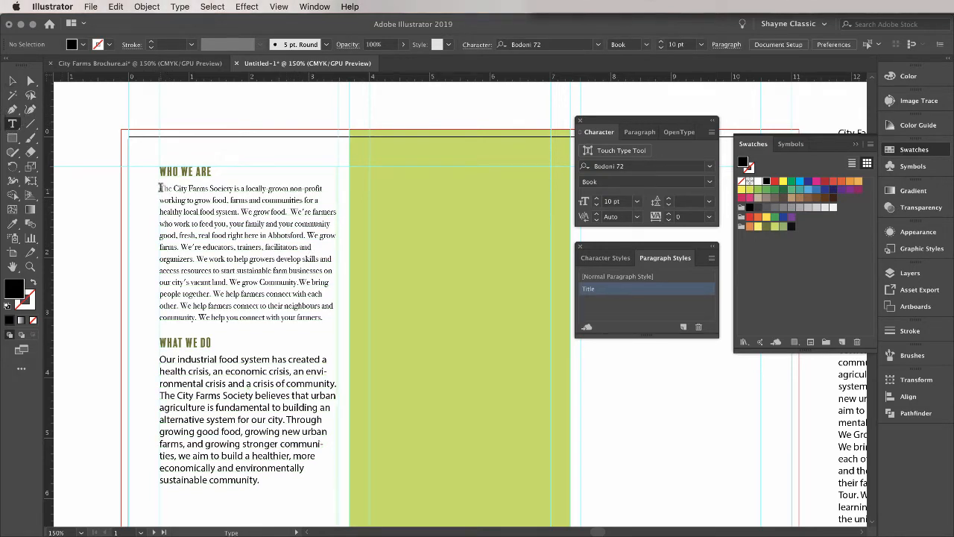
drag(159, 189, 322, 318)
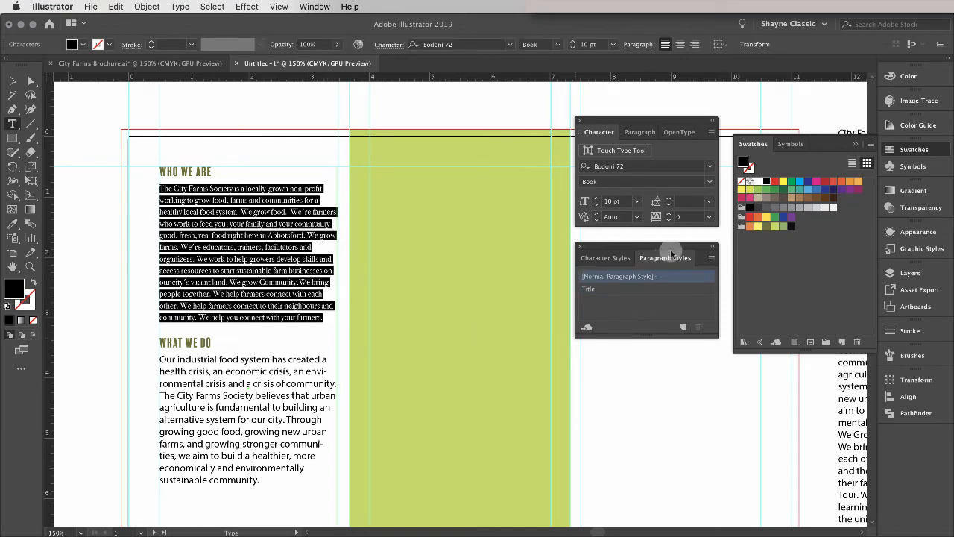
drag(671, 257, 680, 252)
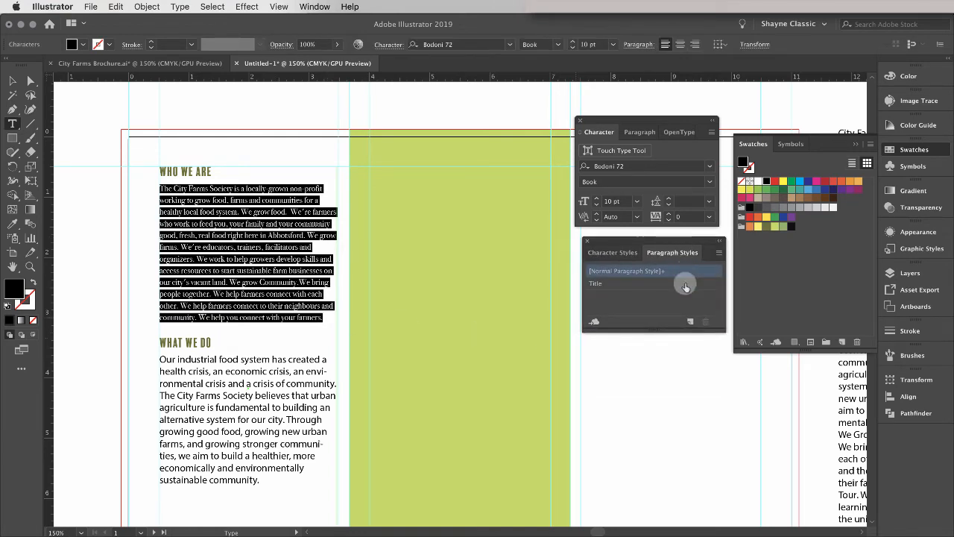
click(690, 322)
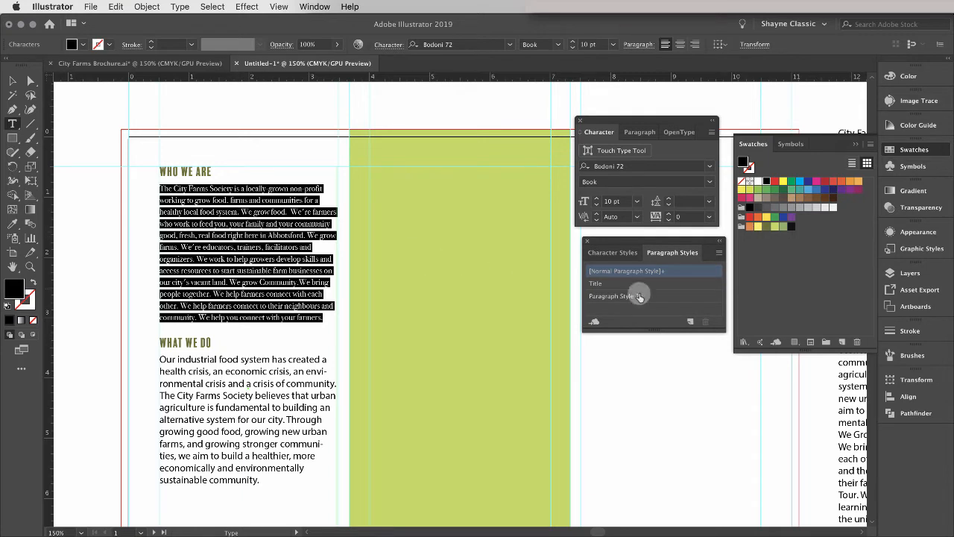
double_click(623, 297)
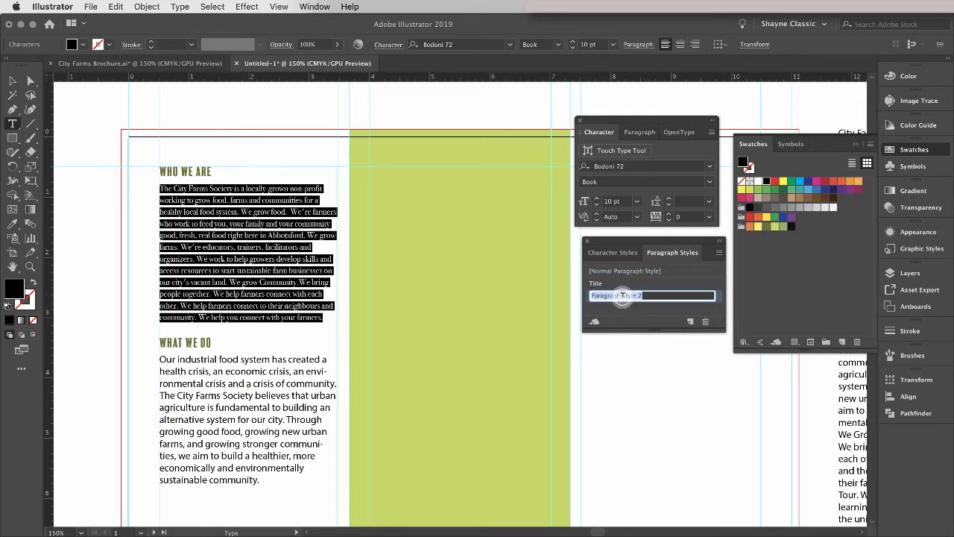
text(Body)
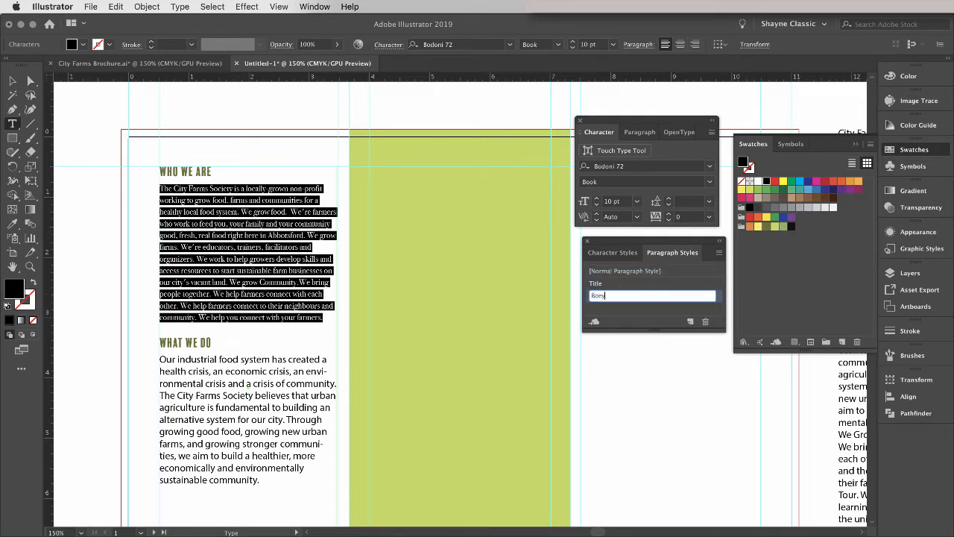
key(Return)
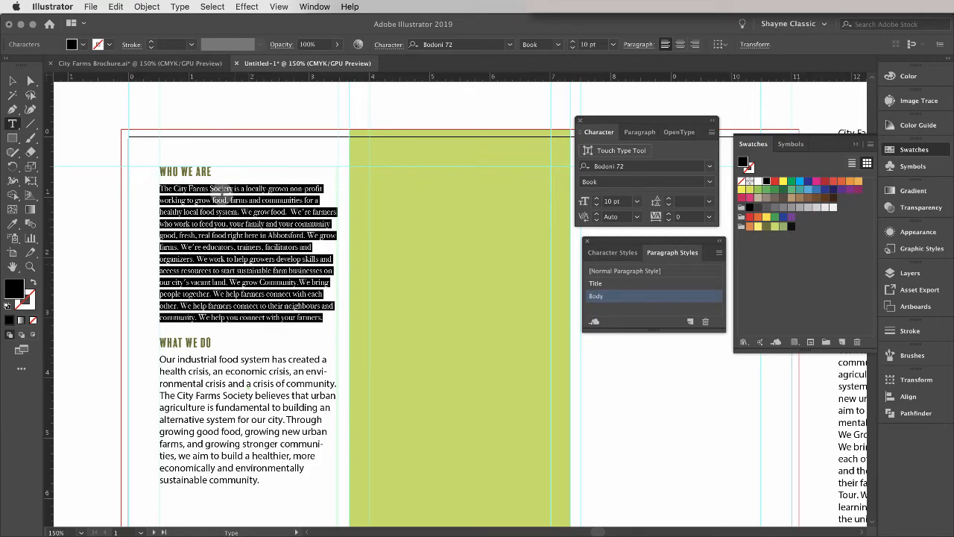
key(Escape)
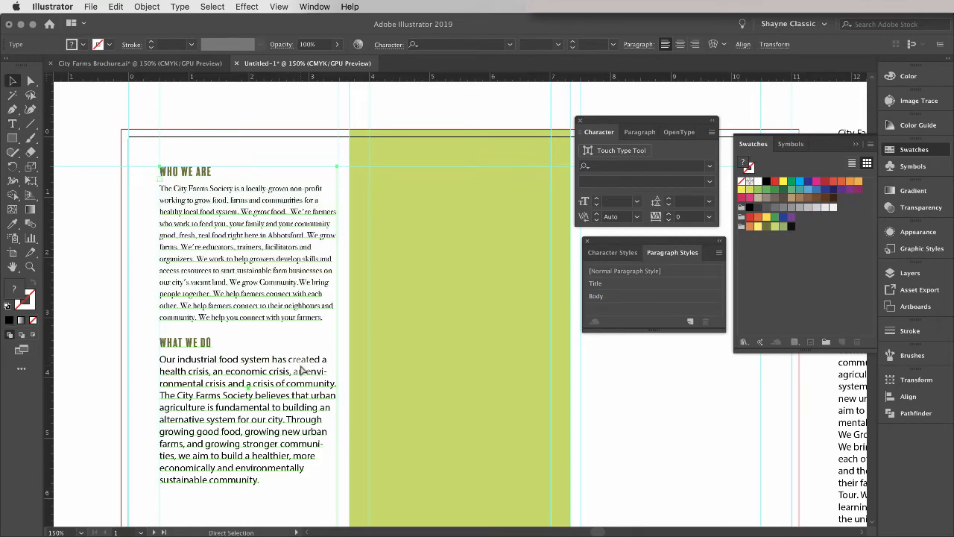
- Apply the "Body" paragraph style to the paragraph under "What We Do" and leave text editing
key(super+1)
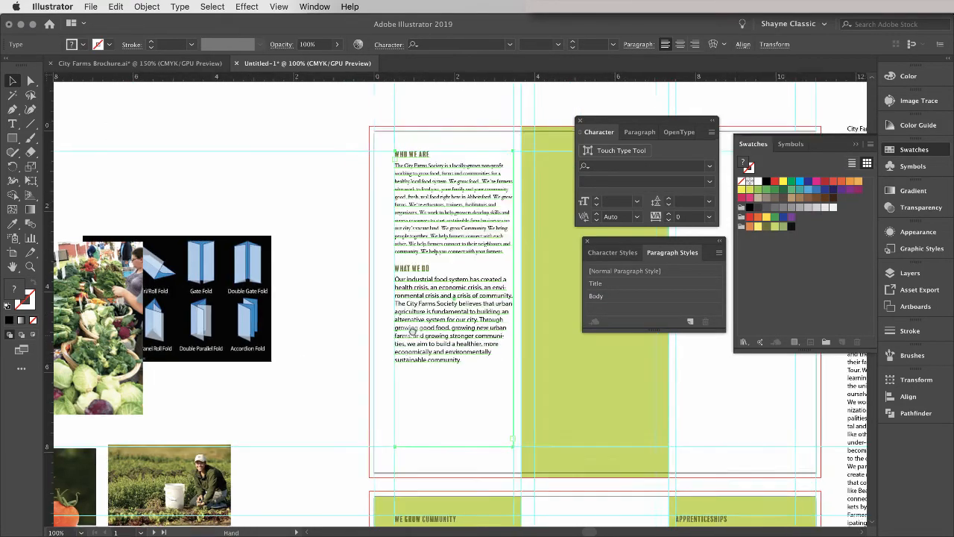
scroll(412, 329, right, 10)
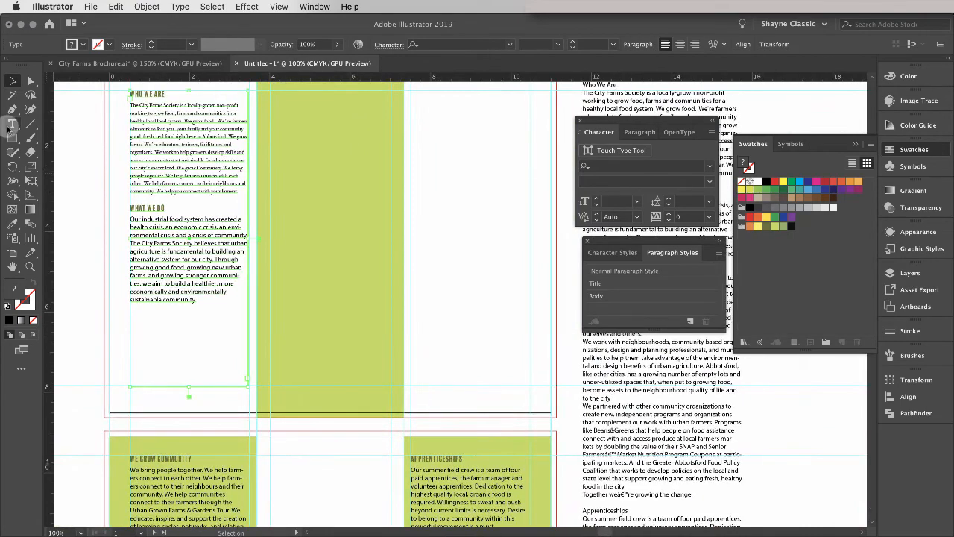
click(12, 123)
drag(130, 219, 216, 299)
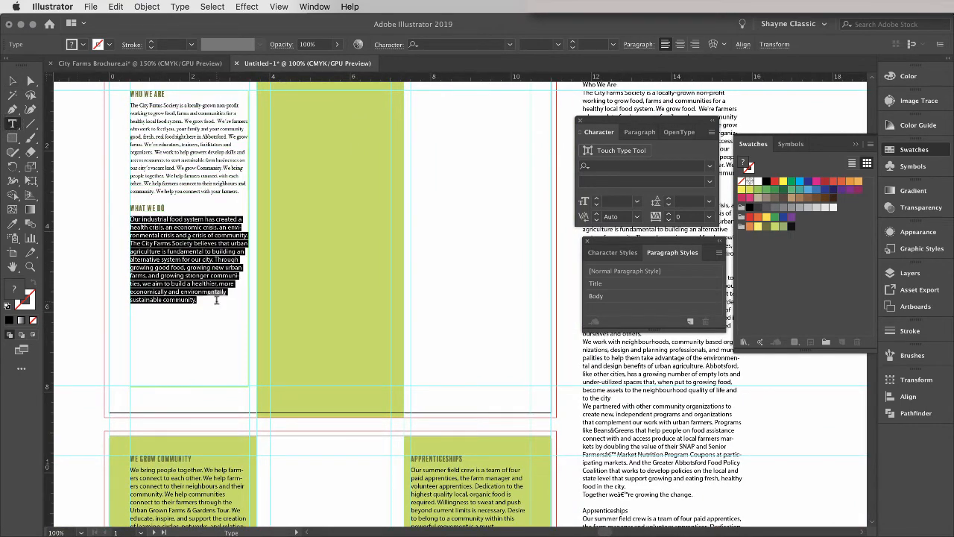
click(634, 299)
key(Escape)
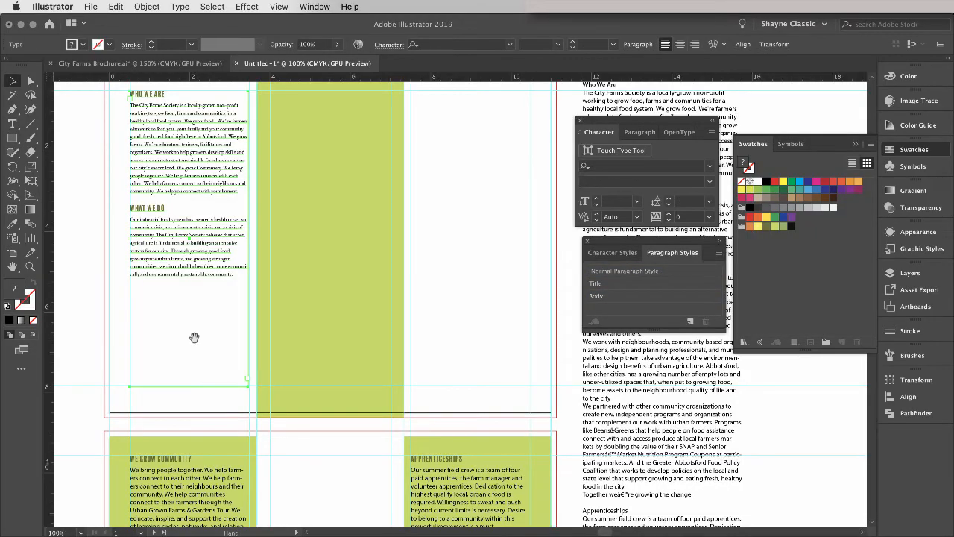
- Apply the "Body" paragraph style to all the copy under "We Grow Community", including its previously overset ending
drag(202, 346, 229, 120)
scroll(229, 119, down, 3)
key(t)
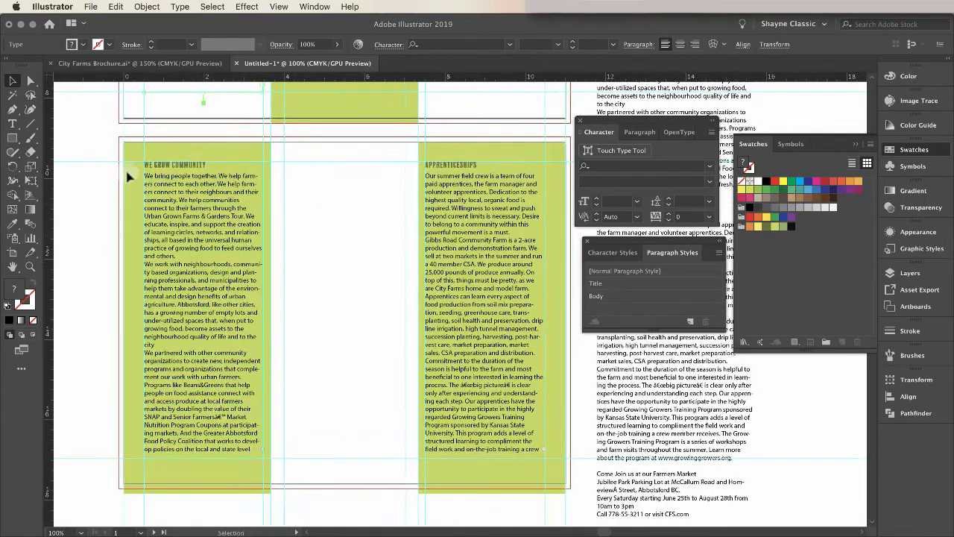
drag(146, 175, 274, 451)
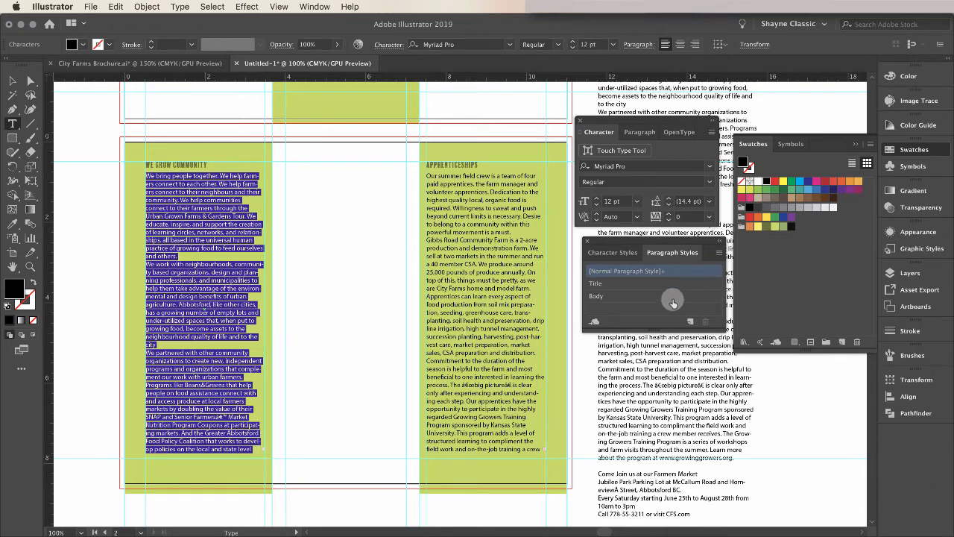
click(627, 298)
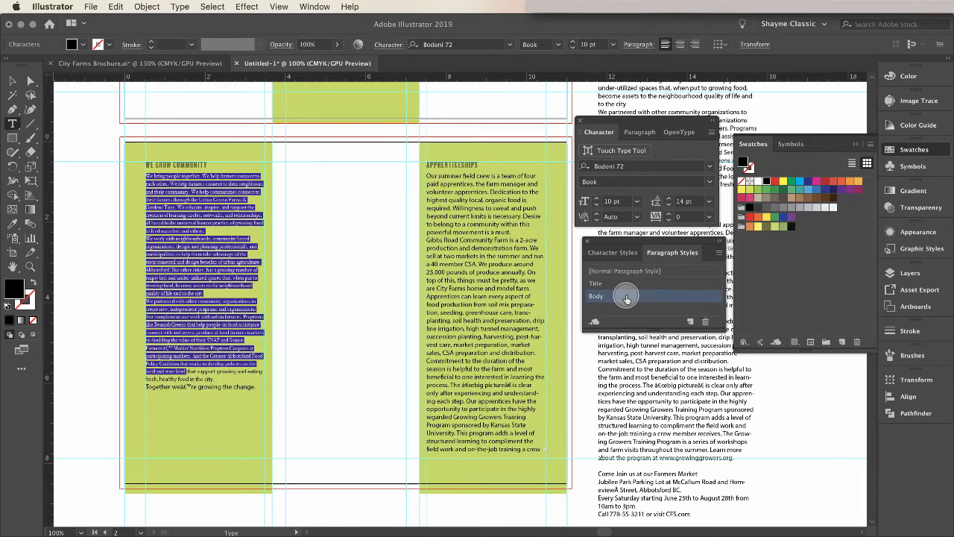
click(187, 370)
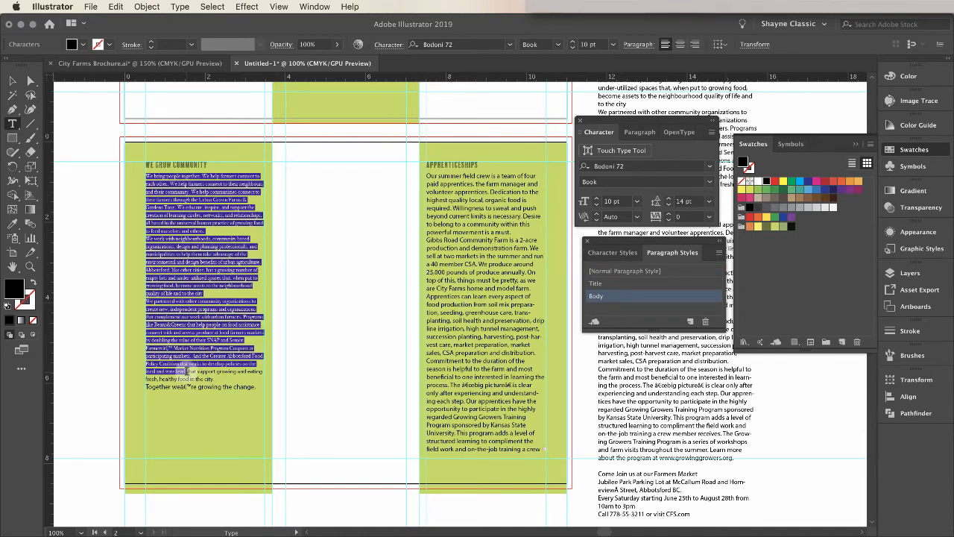
drag(187, 369, 264, 395)
alt+click(633, 297)
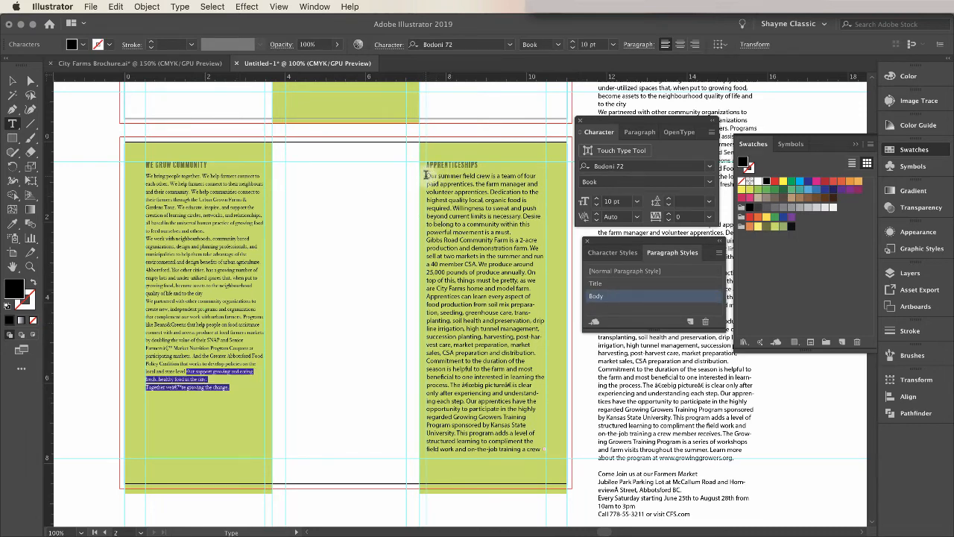
- Apply the "Body" paragraph style to all the copy under "Apprenticeships", including its previously overset last lines
drag(426, 174, 558, 450)
click(635, 268)
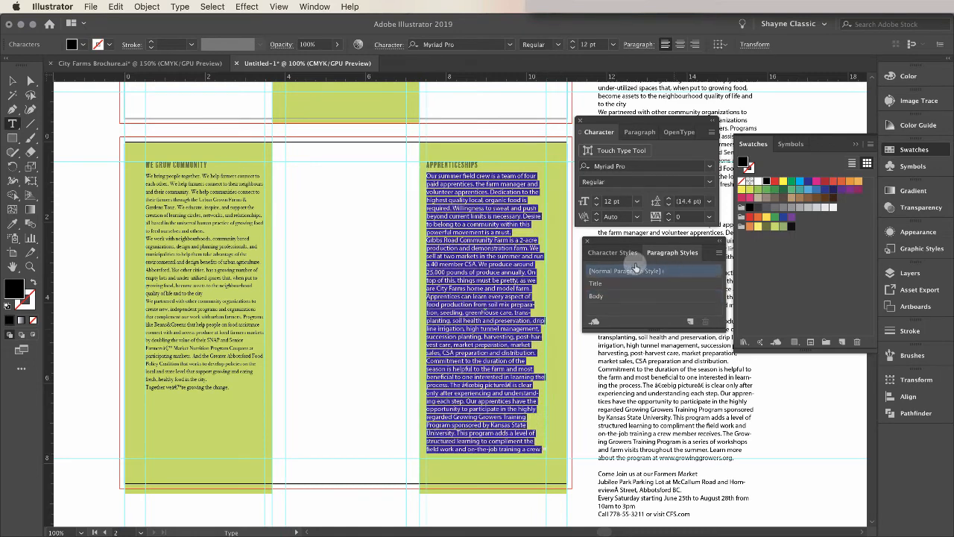
click(630, 296)
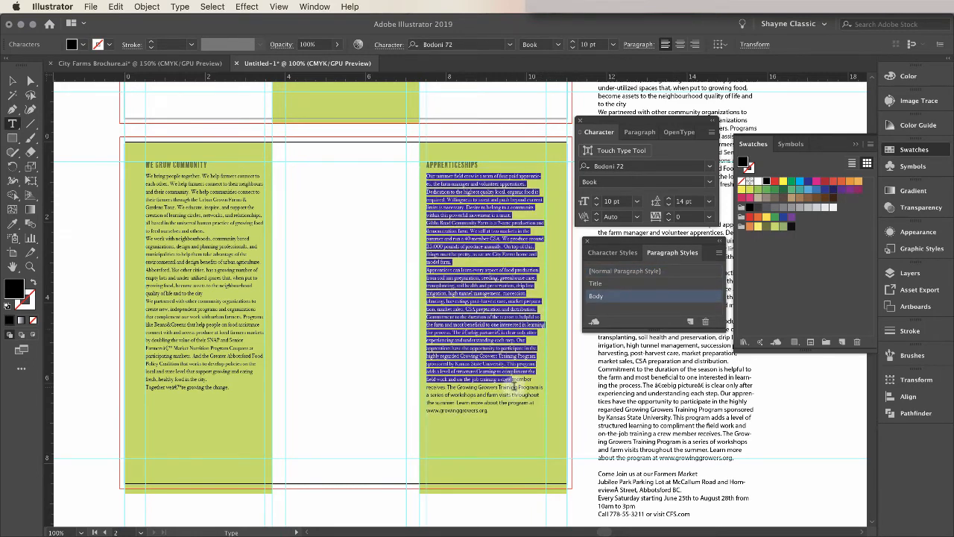
drag(514, 386, 530, 412)
click(626, 297)
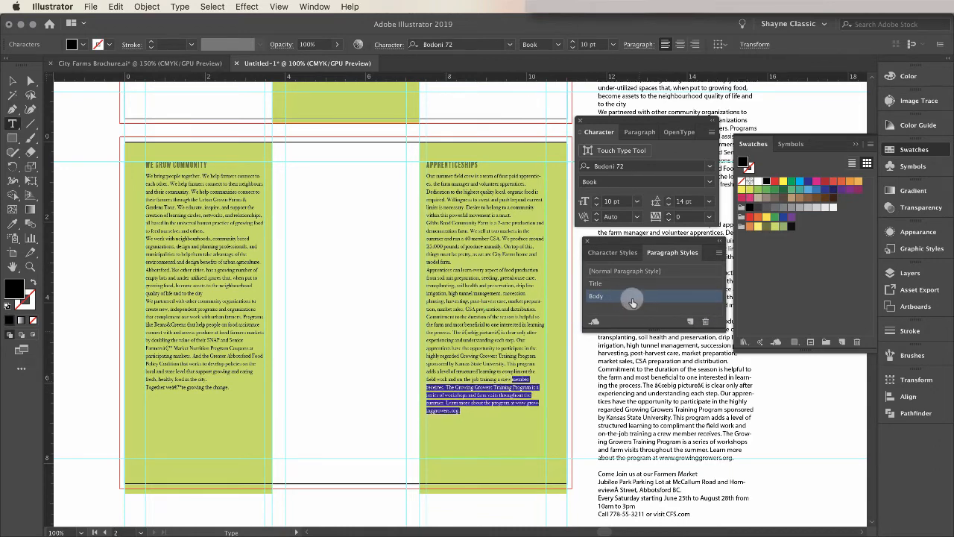
- Leave text editing and hide the guides to check both artboards of the brochure without them
click(12, 79)
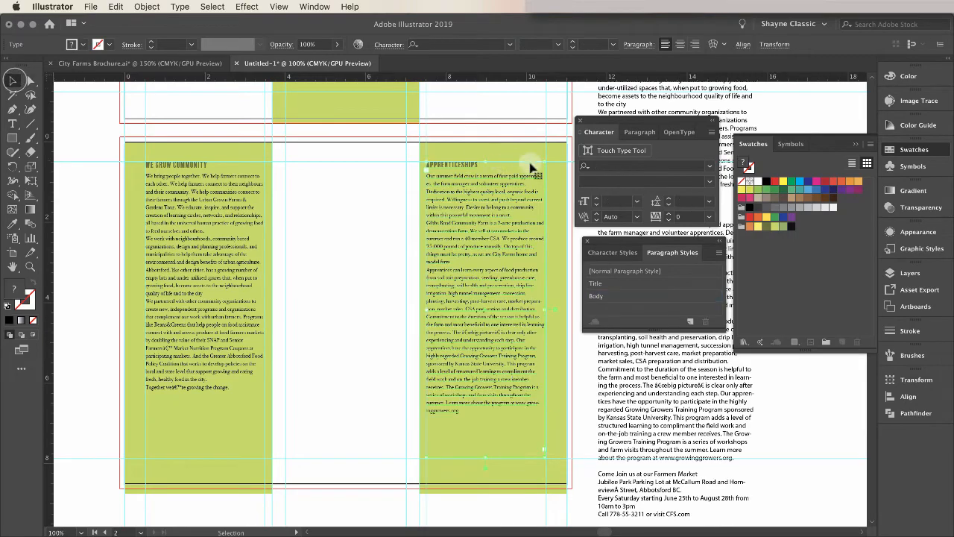
key(super+minus)
key(super+minus)
key(super+plus)
key(super+plus)
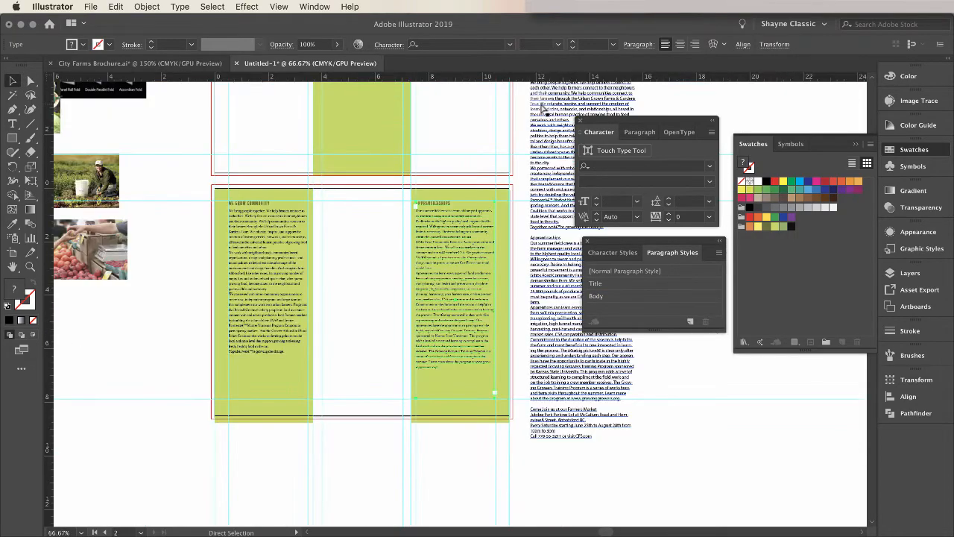
key(super+minus)
key(super+minus)
drag(544, 111, 513, 203)
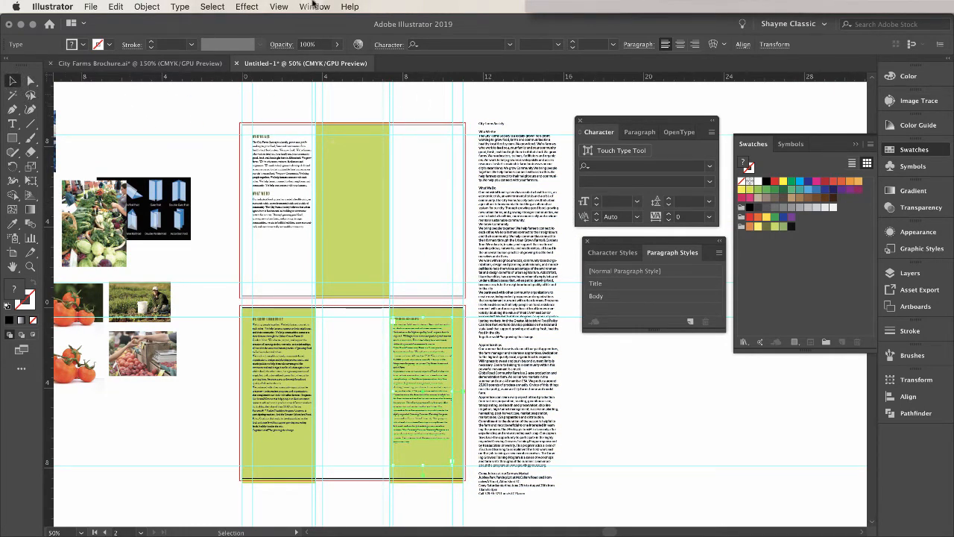
click(280, 5)
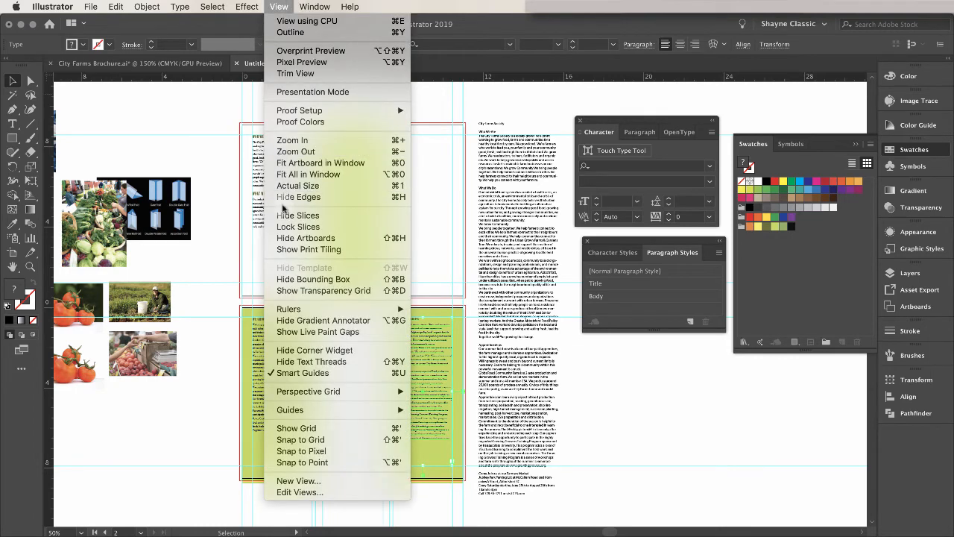
mouse_move(312, 406)
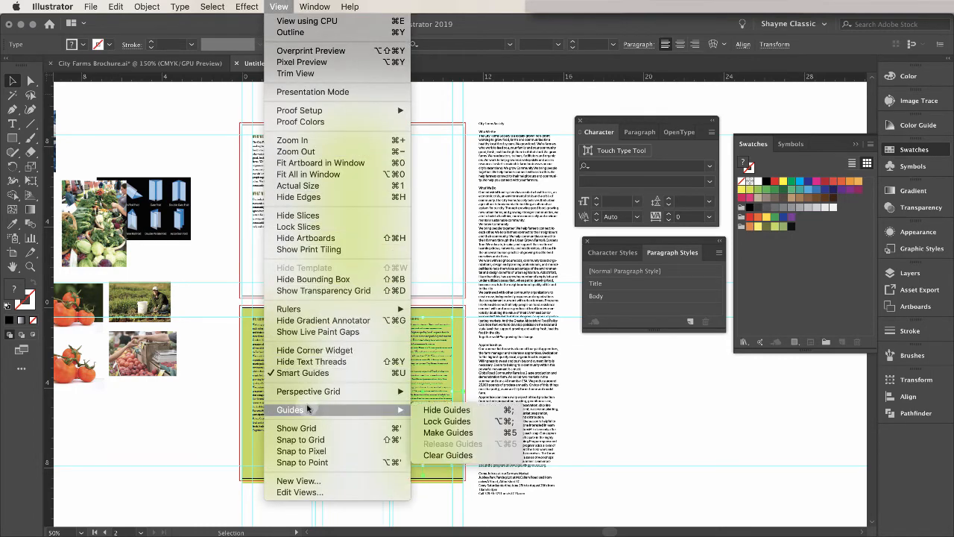
click(513, 411)
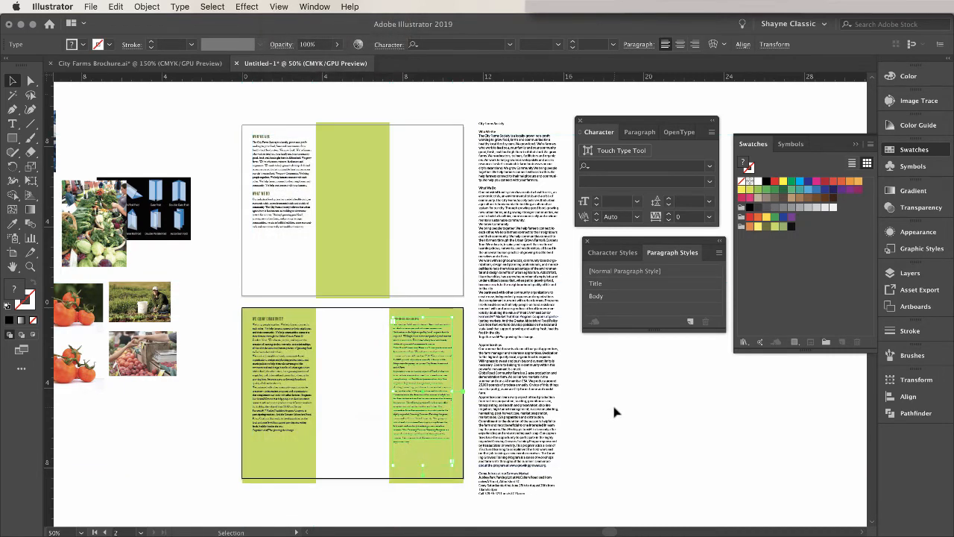
- Examine the Farmers Market invitation and contact lines at the end of the source copy, and return to an overview of both artboards
click(12, 123)
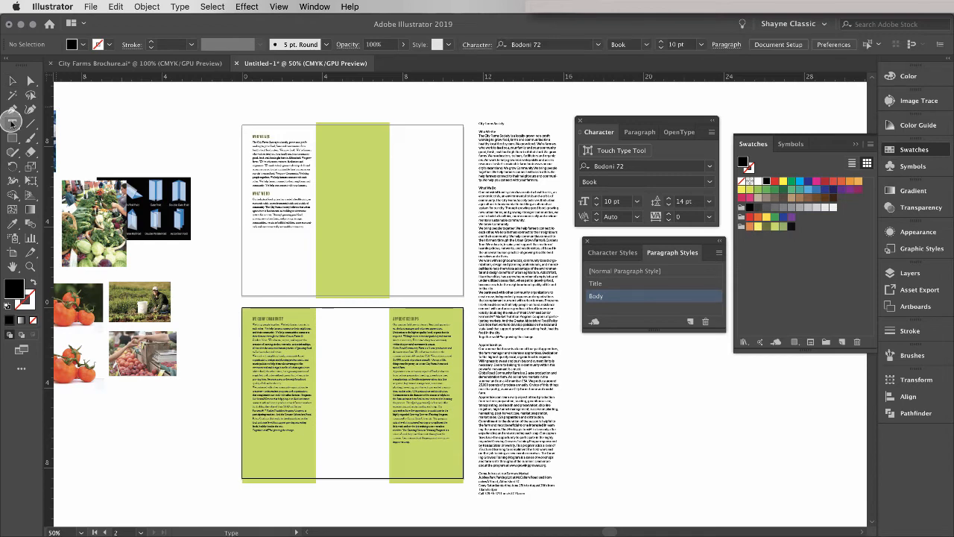
click(477, 479)
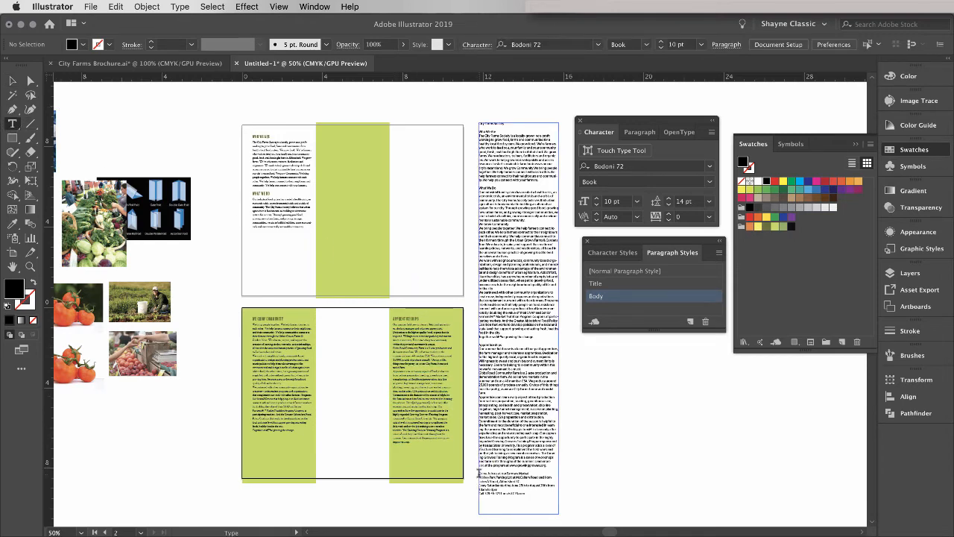
drag(477, 471, 575, 507)
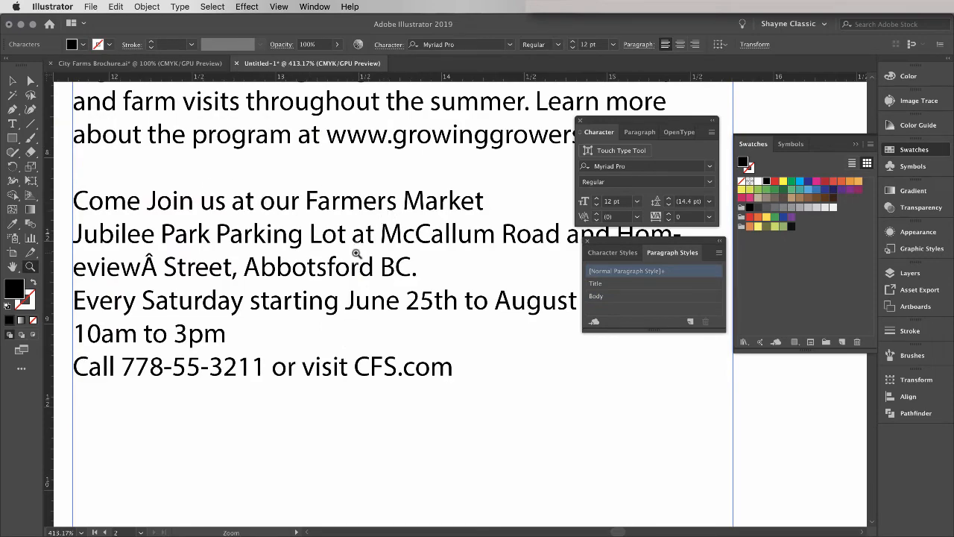
key(super+minus)
key(super+minus)
key(super+minus)
key(super+minus)
key(super+minus)
key(super+minus)
key(super+minus)
drag(351, 165, 354, 319)
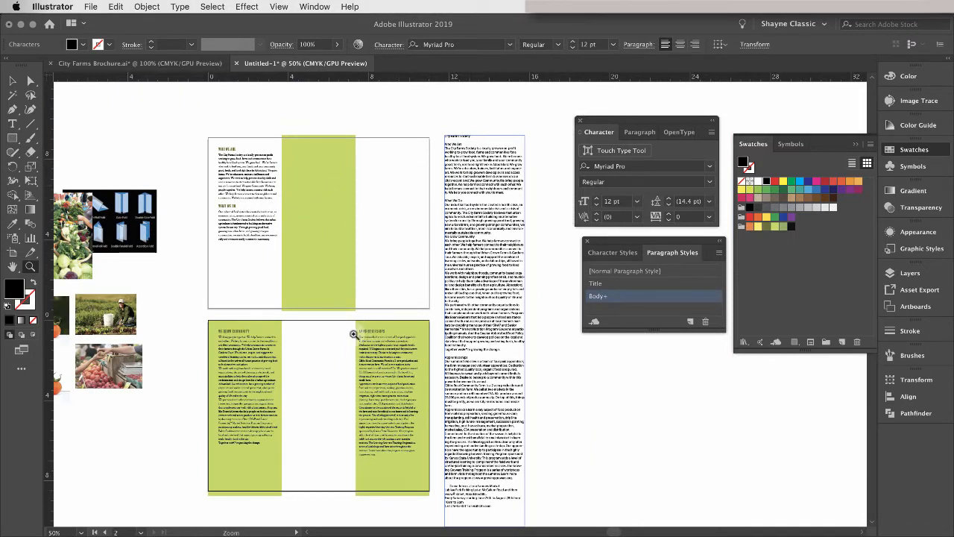
- Switch to the finished City Farms Brochure.ai document and bring both of its artboards into view
key(v)
click(104, 313)
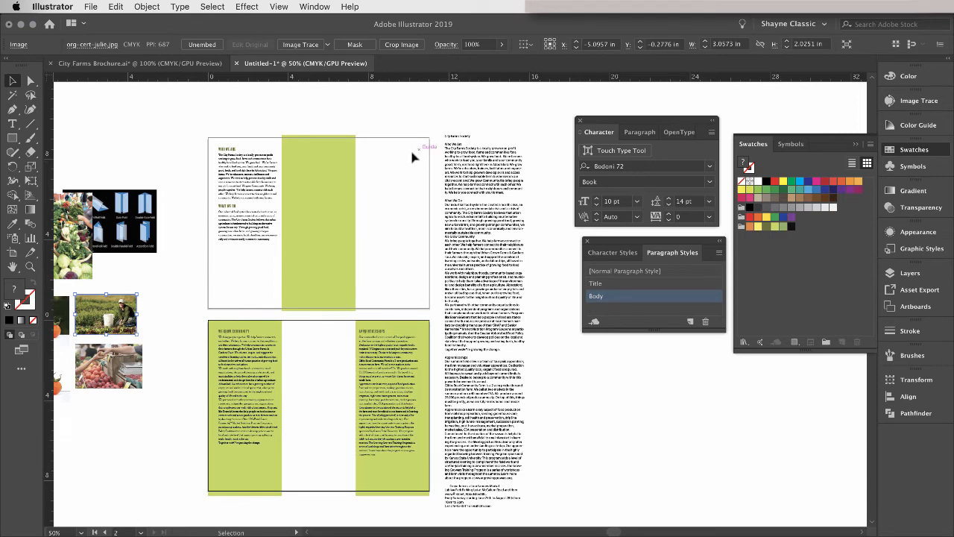
click(186, 63)
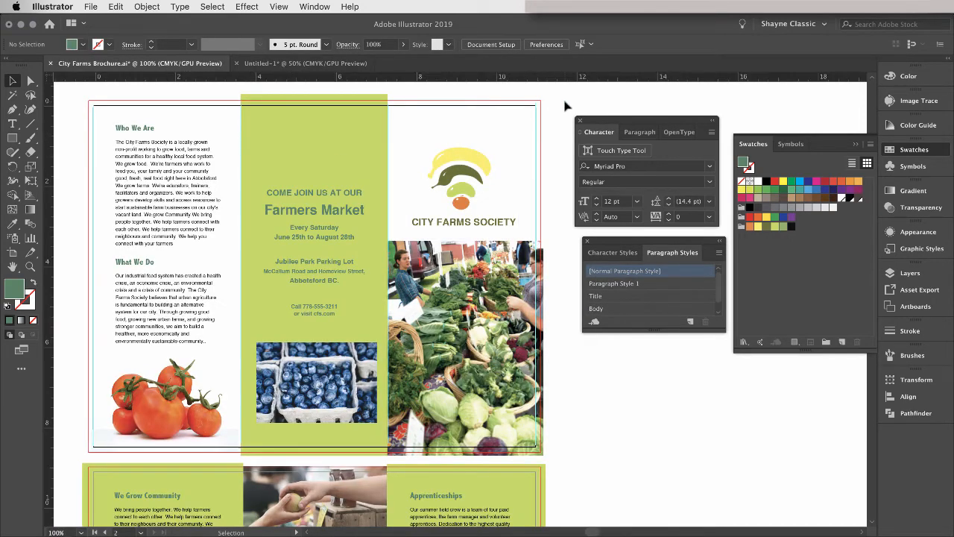
key(a)
key(super+minus)
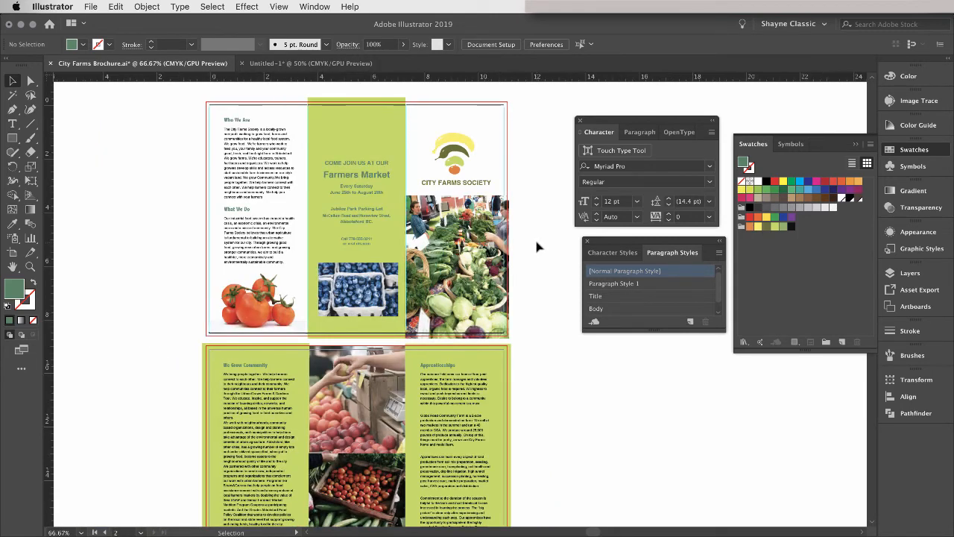
drag(536, 241, 545, 226)
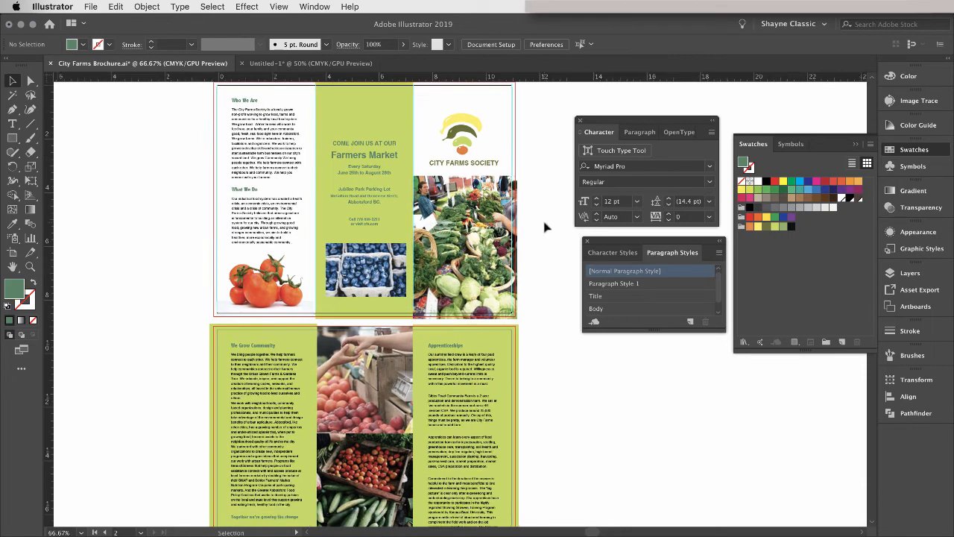
- Save the brochure in Adobe PDF format as City Farms Brochure.pdf in the "Photos and Text for Brochure" folder
click(90, 6)
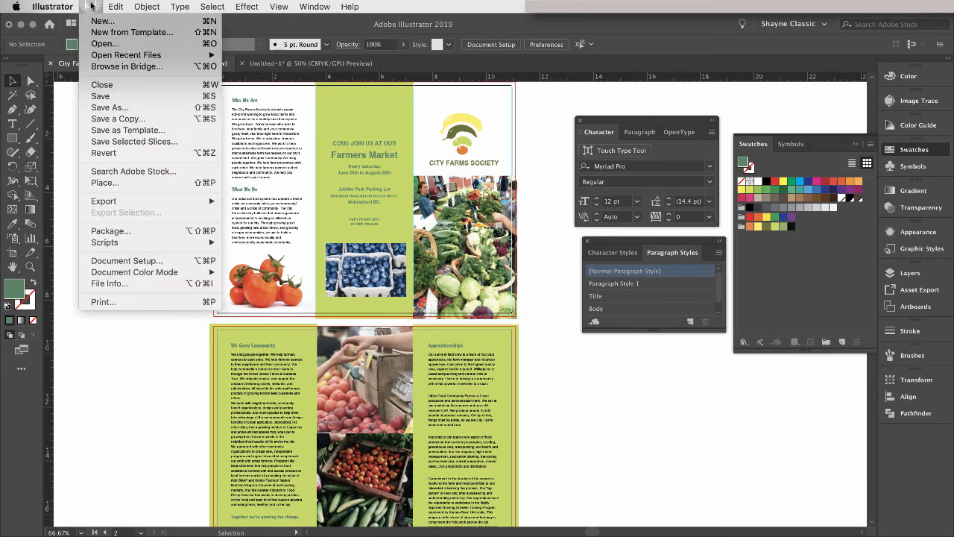
click(123, 110)
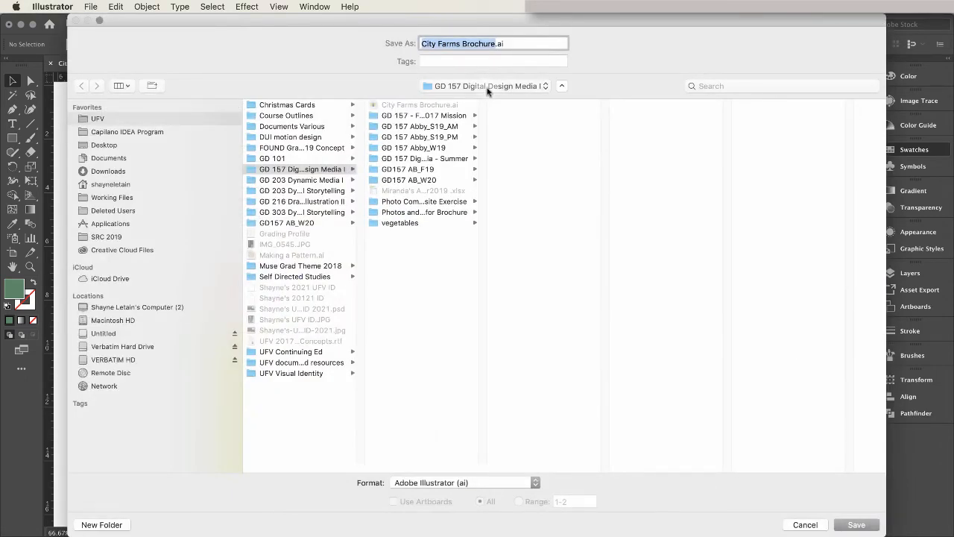
click(430, 216)
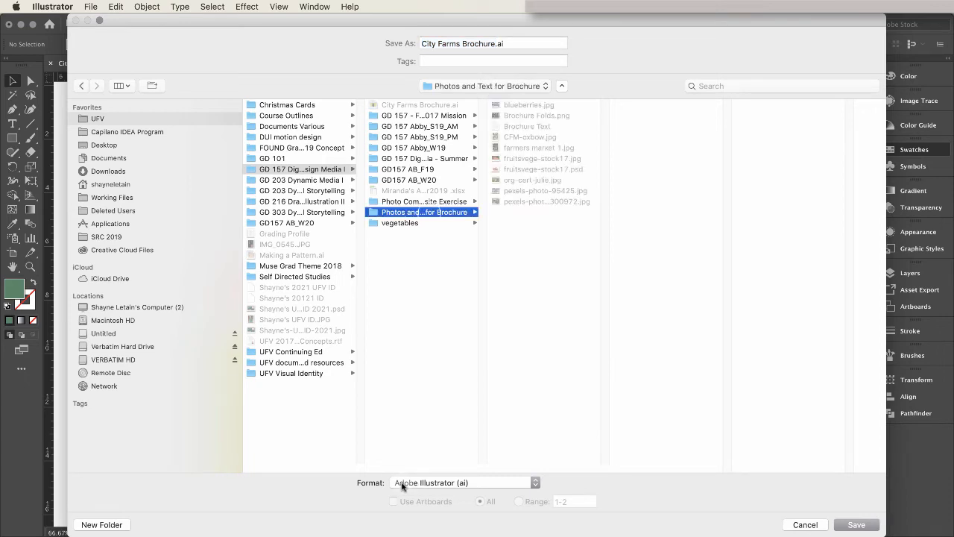
click(483, 483)
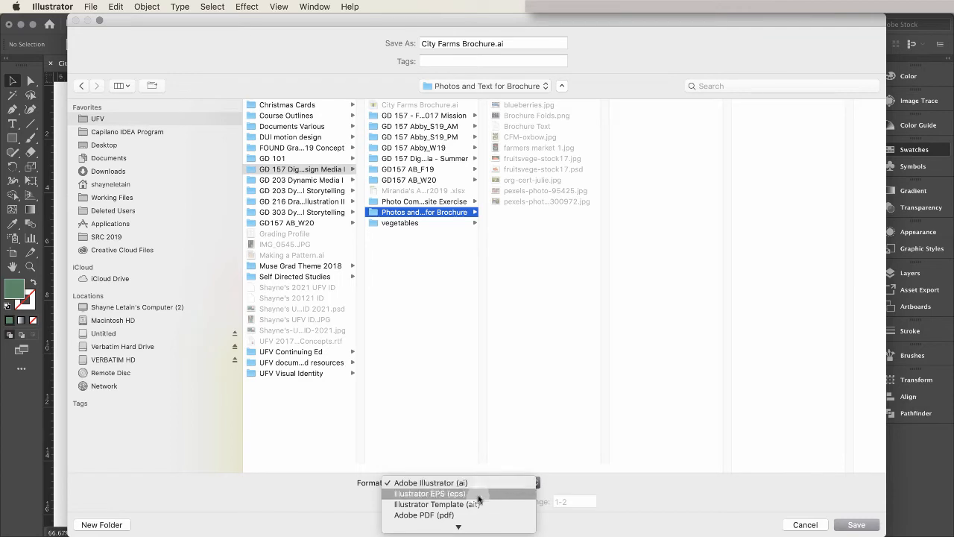
mouse_move(458, 525)
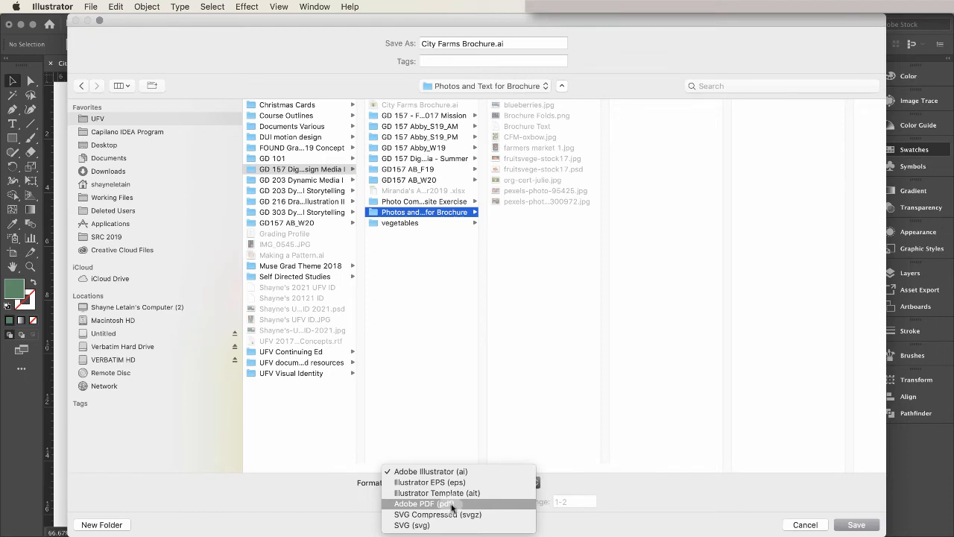
click(451, 504)
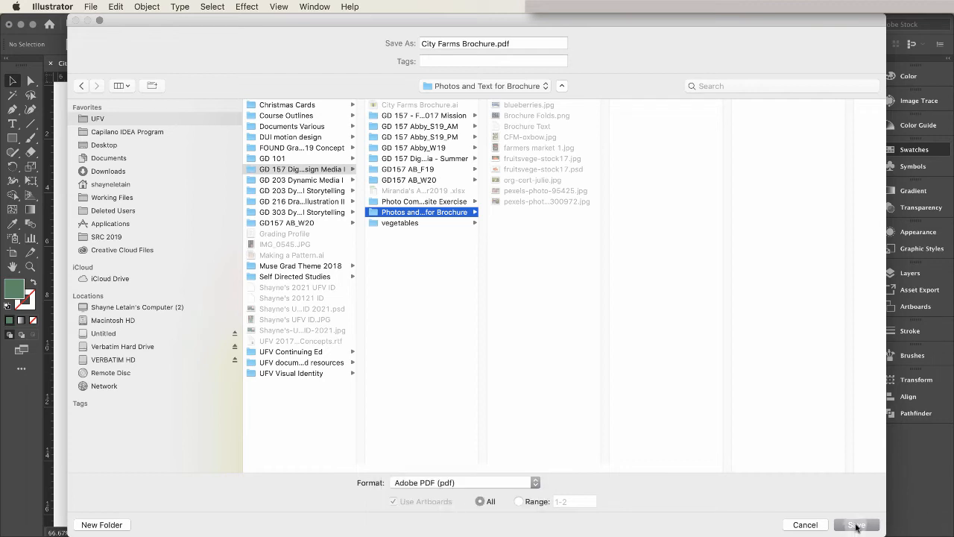
click(855, 525)
- Choose the [Press Quality] Adobe PDF preset for the brochure
drag(547, 76, 581, 84)
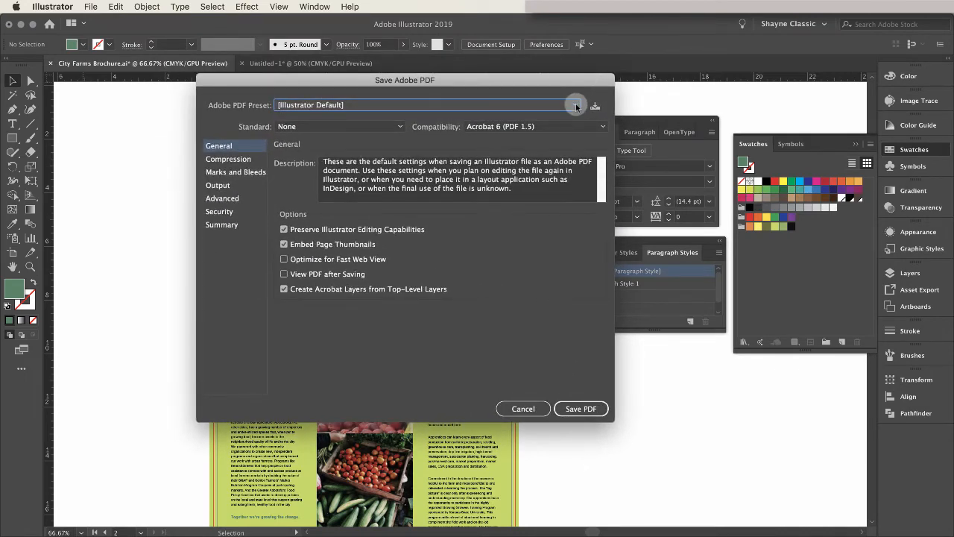
click(576, 108)
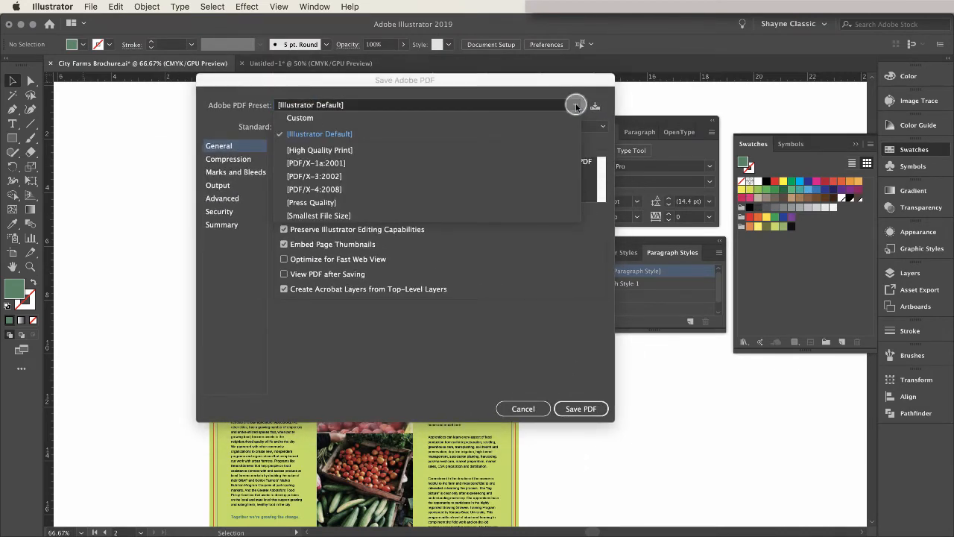
click(315, 203)
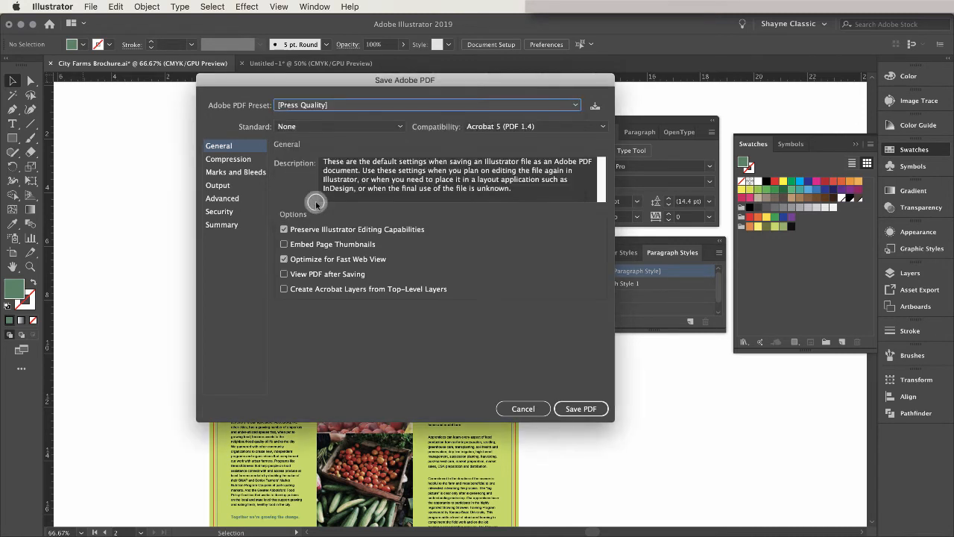
click(576, 105)
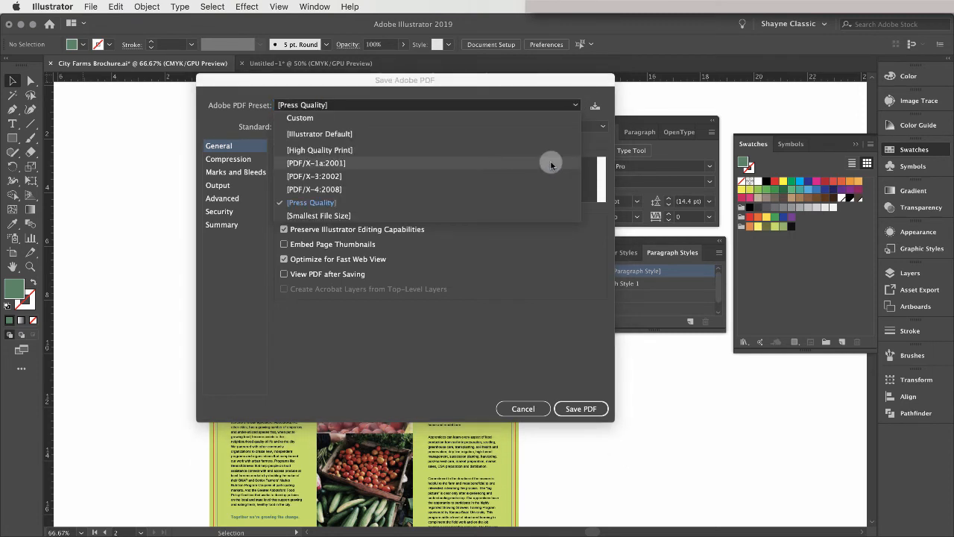
click(503, 203)
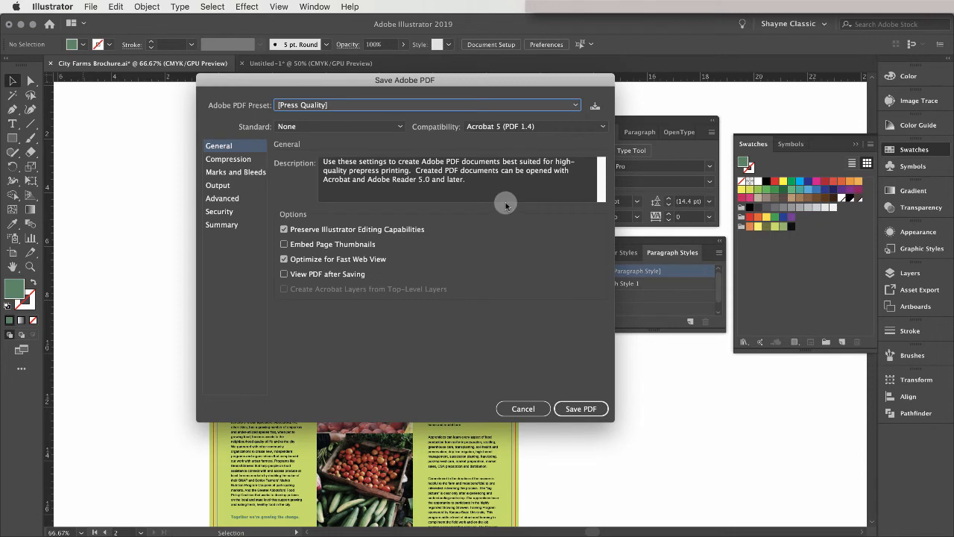
- Review the PDF compression settings and turn on all printer's marks
click(221, 160)
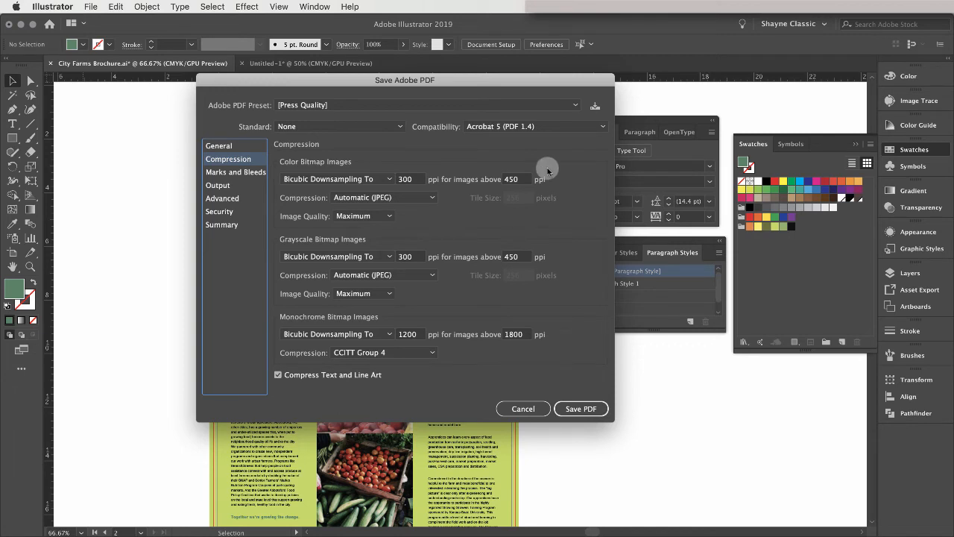
click(218, 172)
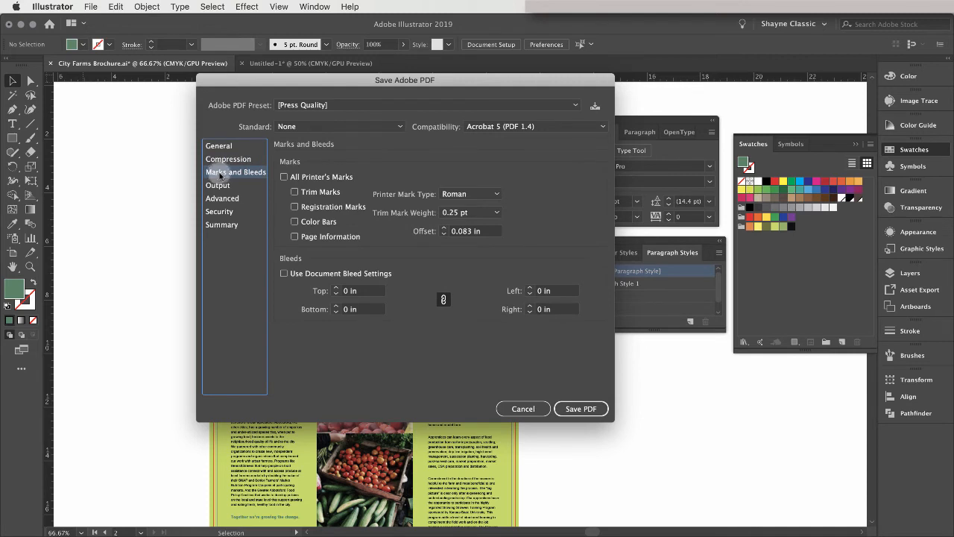
click(284, 178)
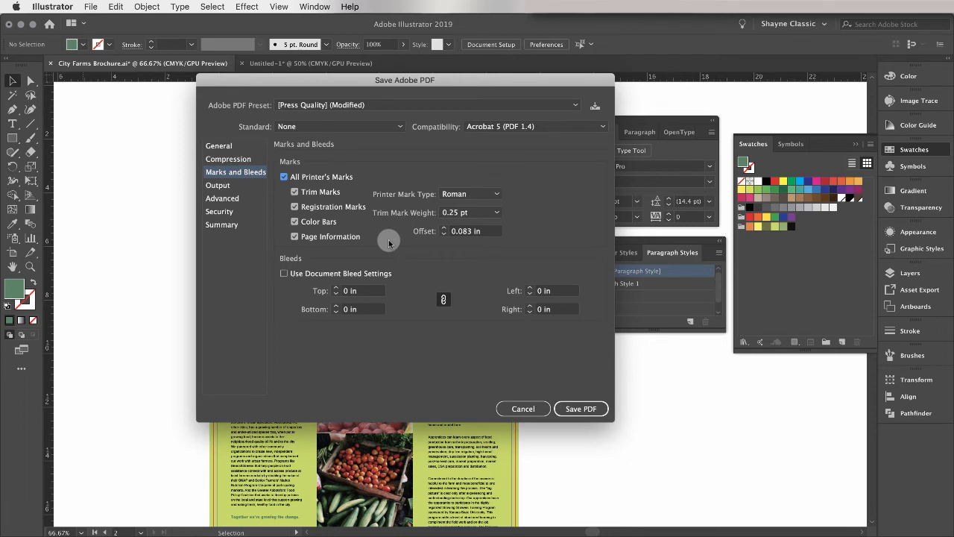
- Review the PDF's output, advanced, security and summary settings, and save the PDF
click(223, 185)
click(235, 197)
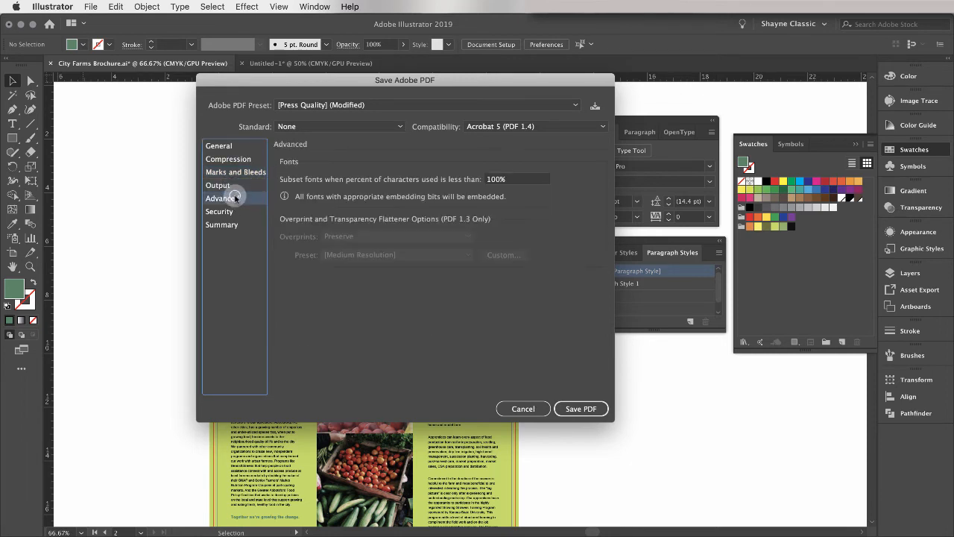
click(224, 211)
click(228, 224)
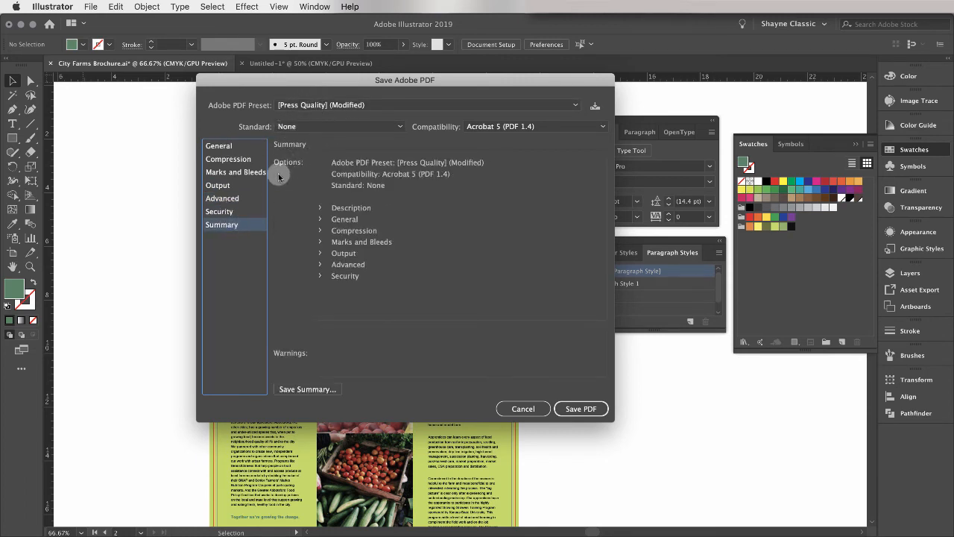
click(580, 410)
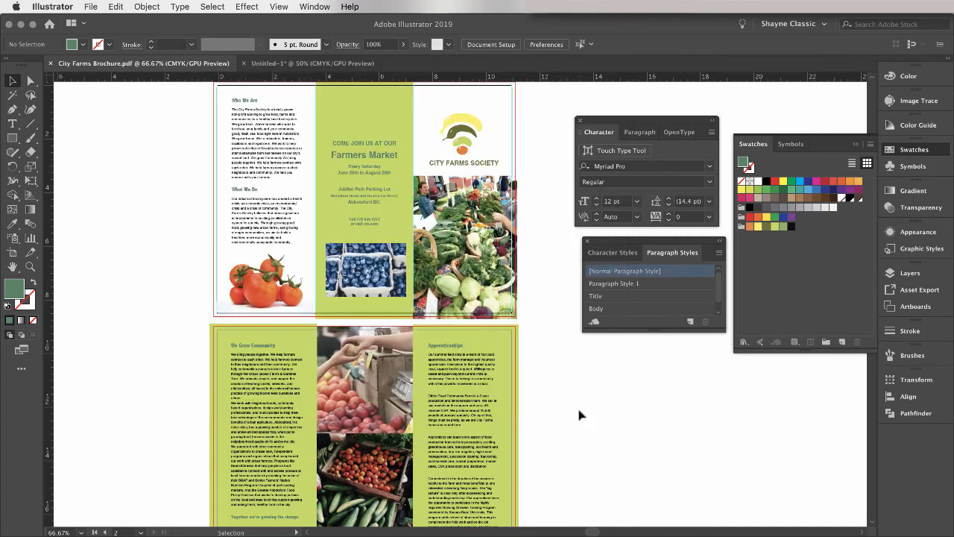
- Switch to Adobe Acrobat, examine both pages of the brochure PDF with their printer's marks, and return to Illustrator
mouse_move(8, 443)
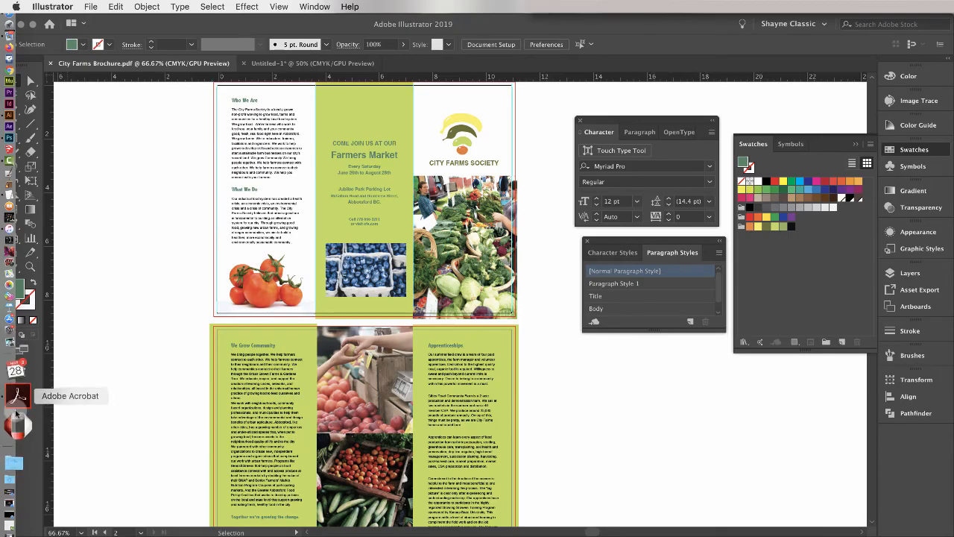
click(17, 410)
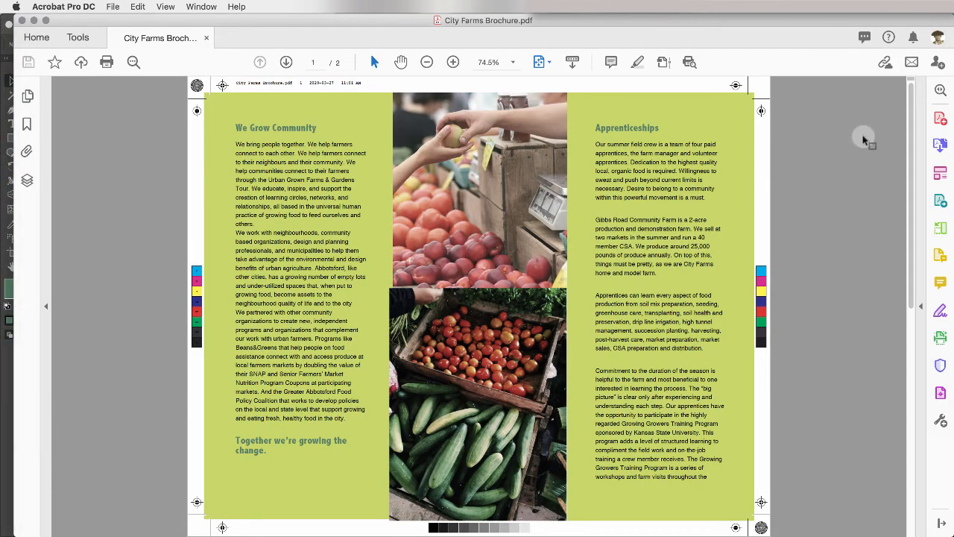
drag(911, 214, 906, 359)
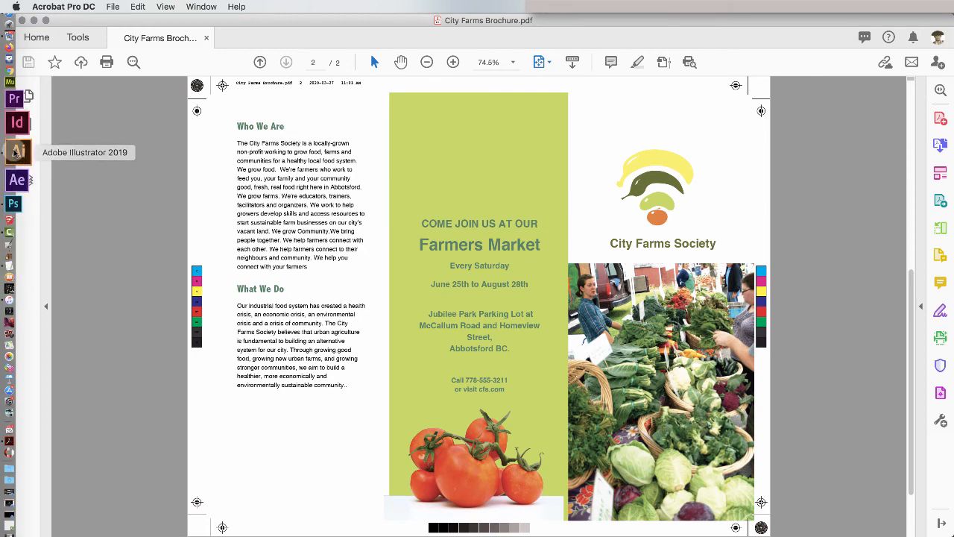
click(16, 151)
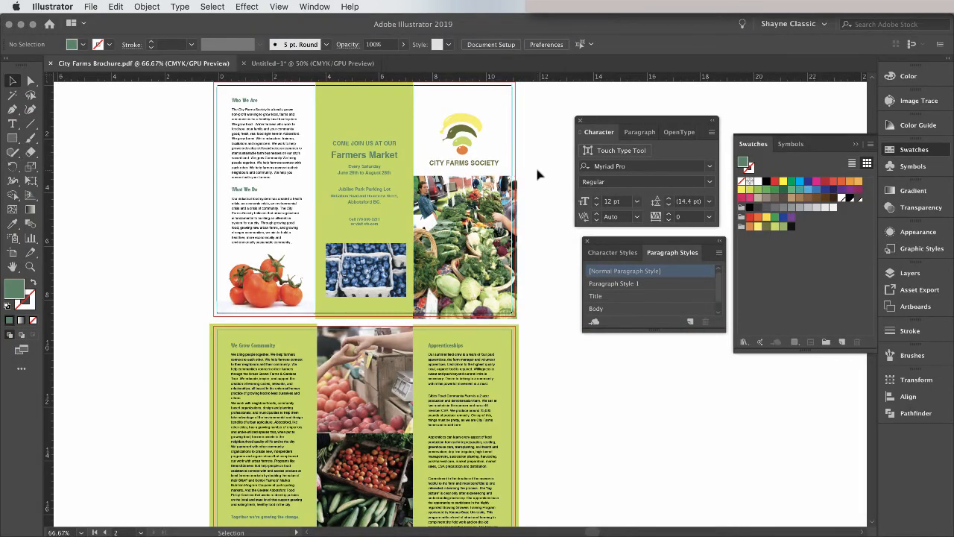
- Set up an export of the brochure as City Farms Brochure in JPEG format, using all artboards
click(90, 6)
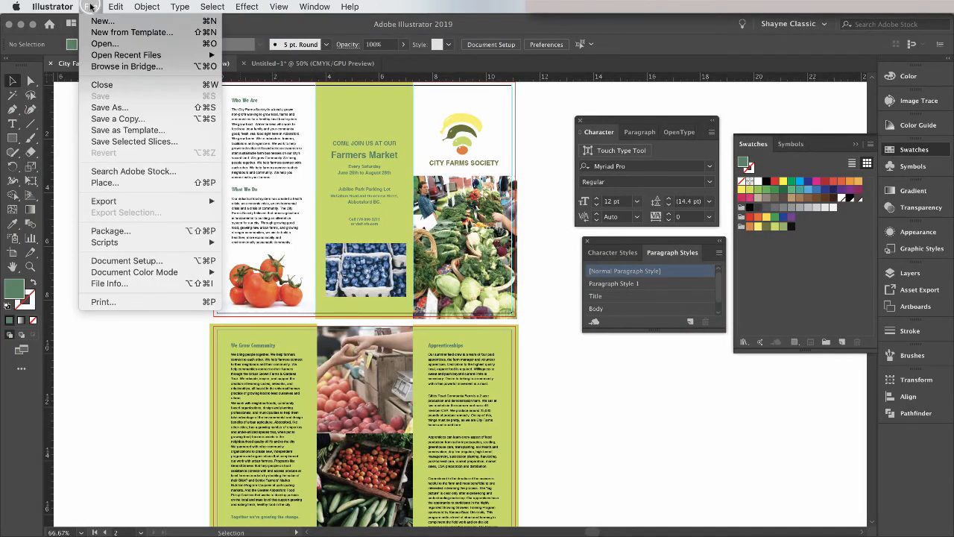
mouse_move(104, 201)
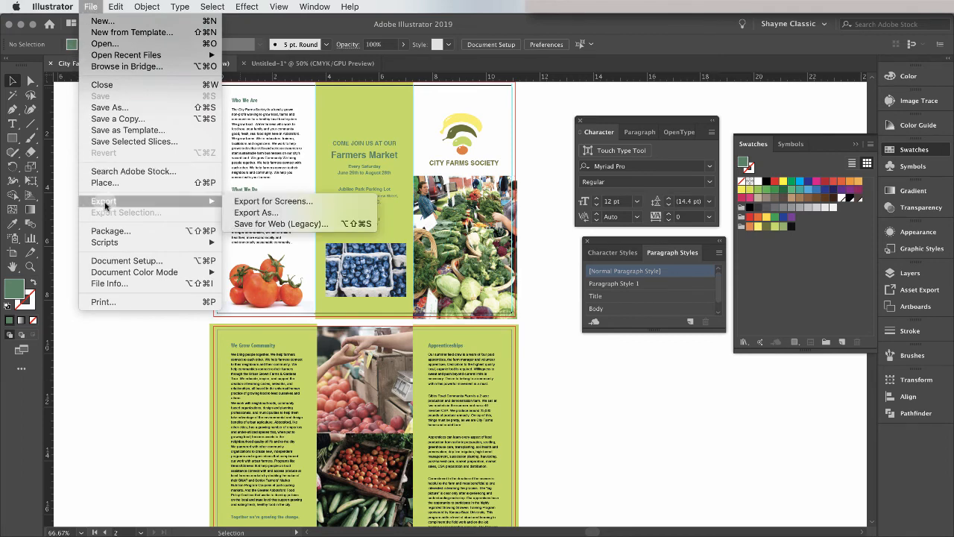
click(257, 213)
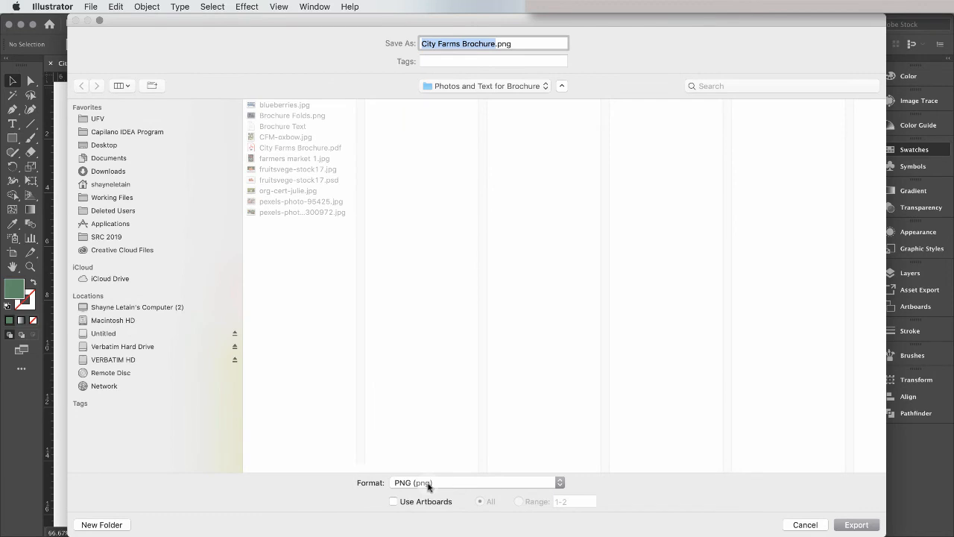
click(428, 484)
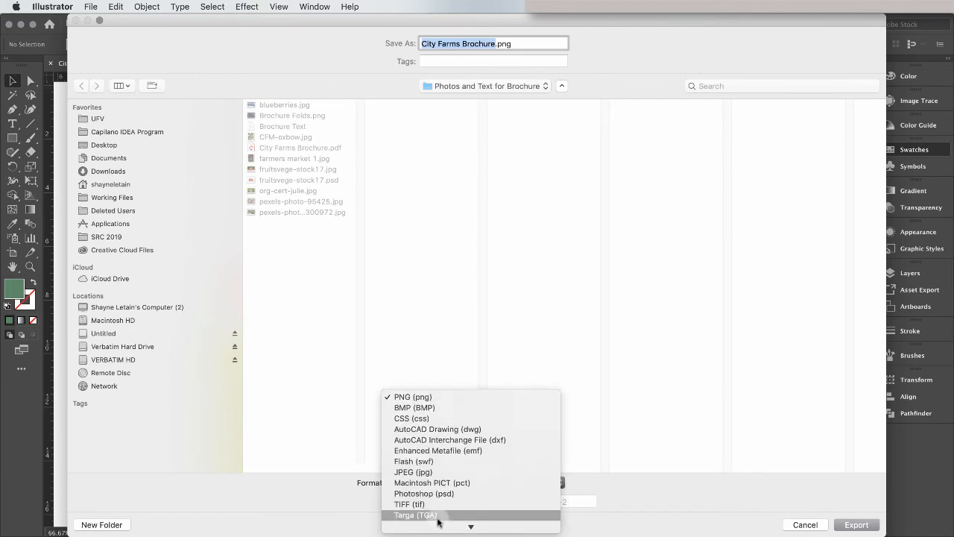
click(437, 472)
click(419, 502)
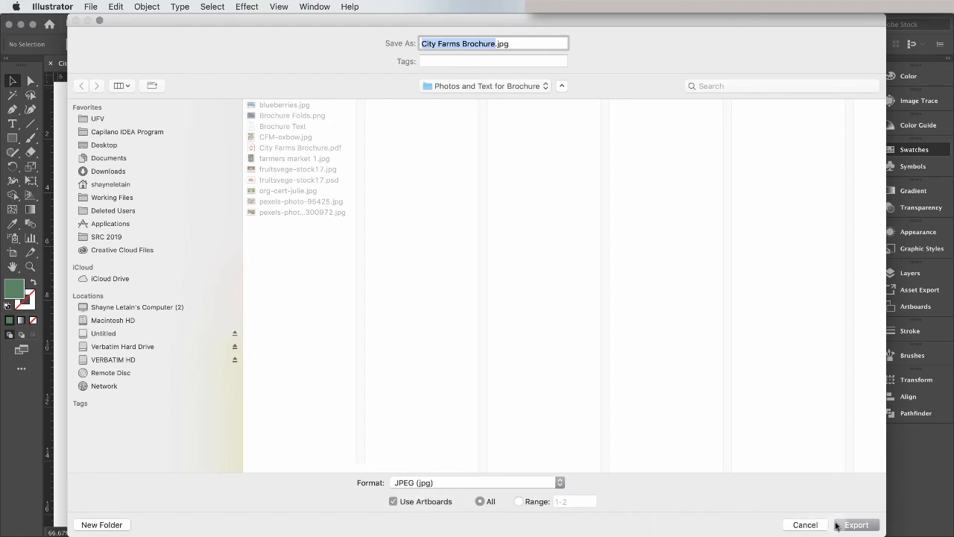
- Export the JPEGs in CMYK at quality 10 (Maximum) and Screen (72 ppi) resolution
click(861, 526)
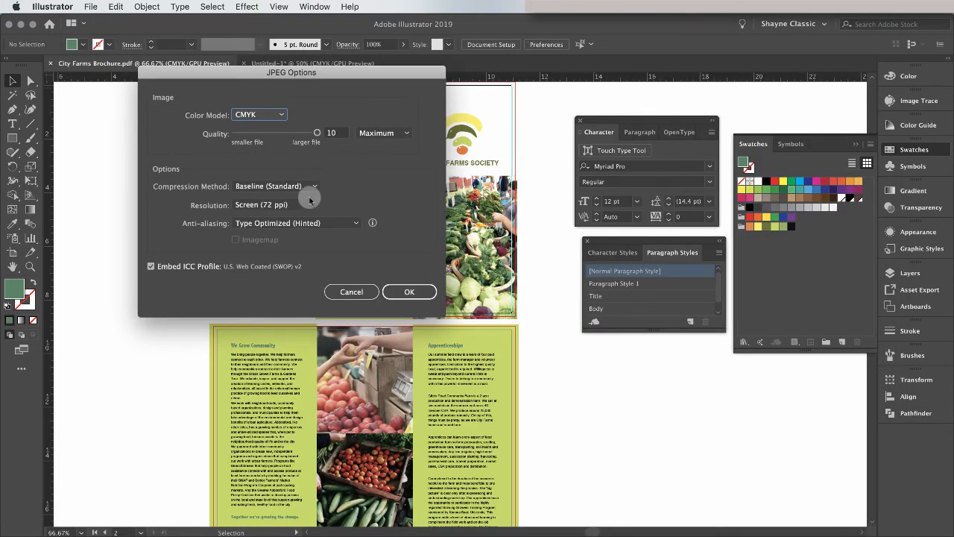
mouse_move(318, 133)
mouse_down()
mouse_move(300, 134)
mouse_move(319, 133)
mouse_up()
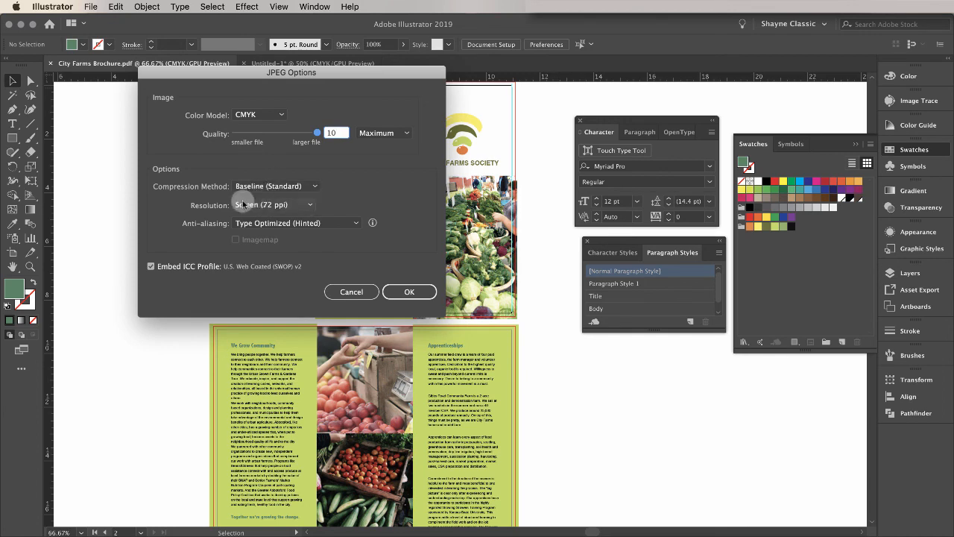
click(414, 291)
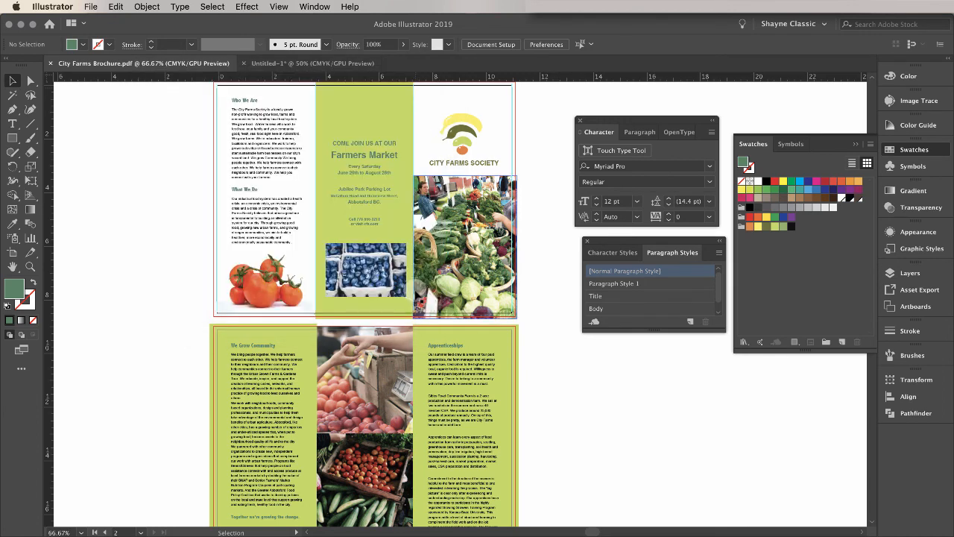